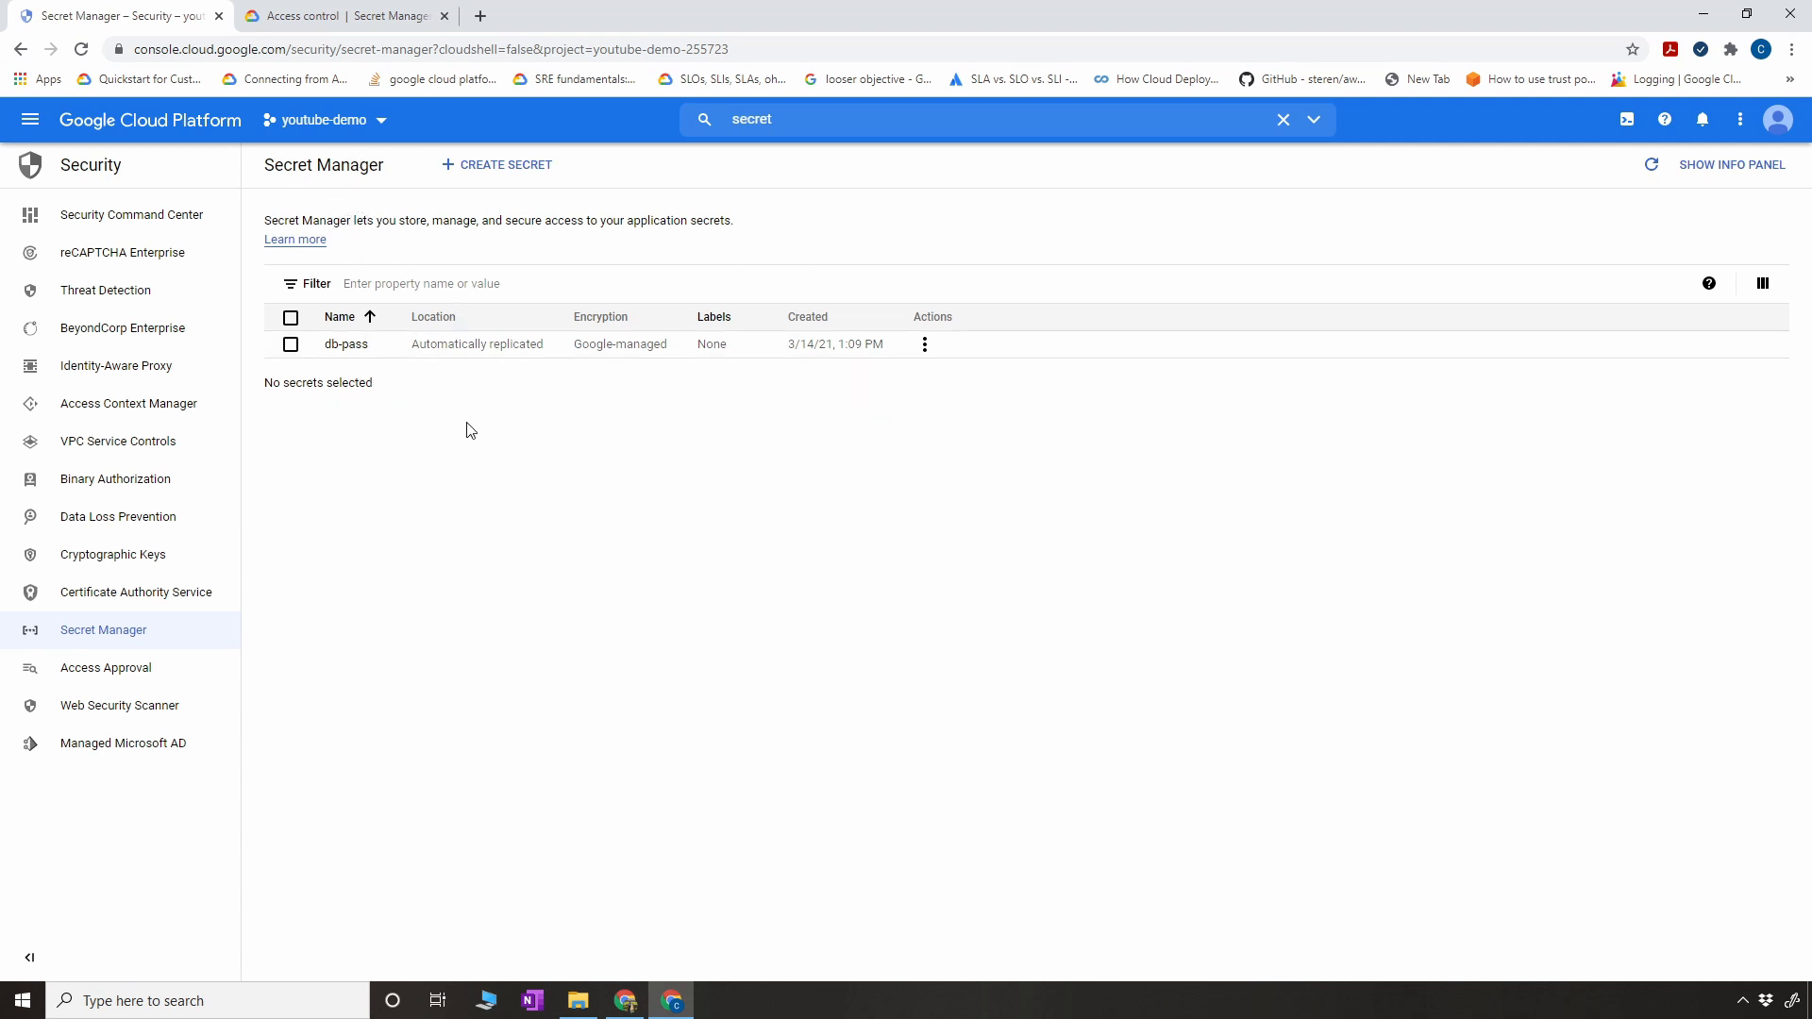
- Start a new secret in Secret Manager and name it sql-pass
left_click(485, 176)
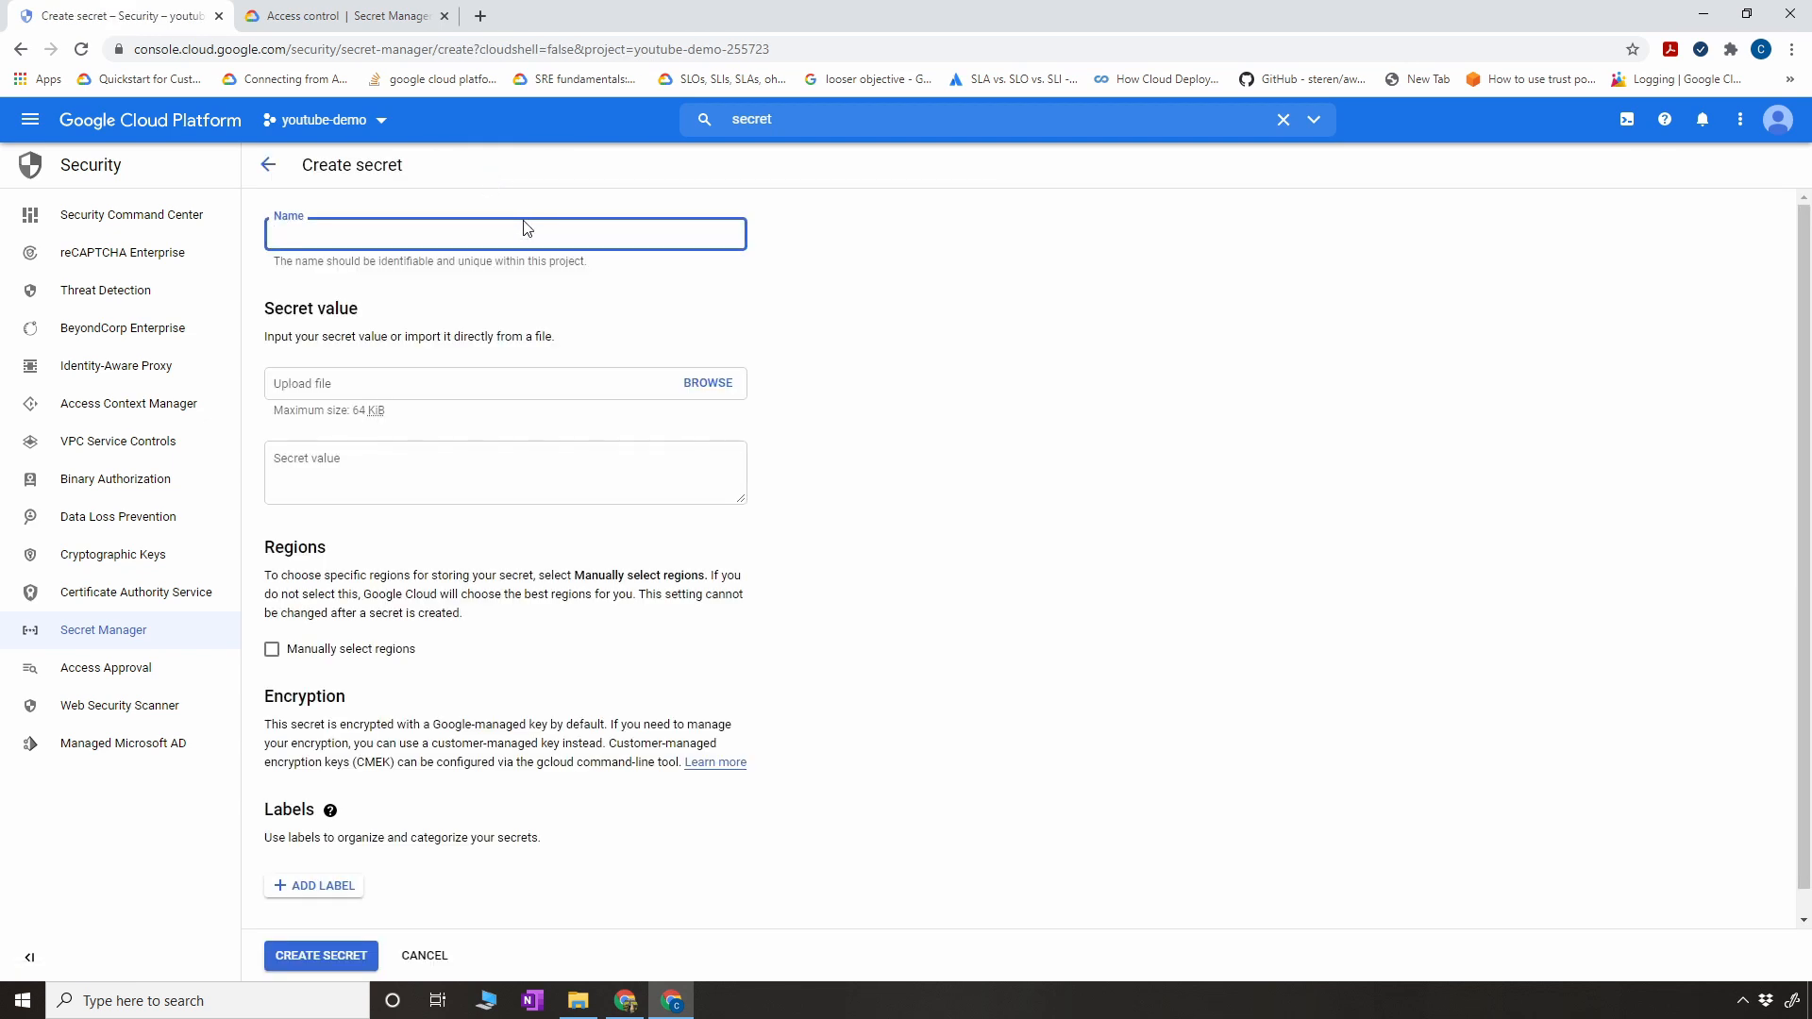
type("sql-pass")
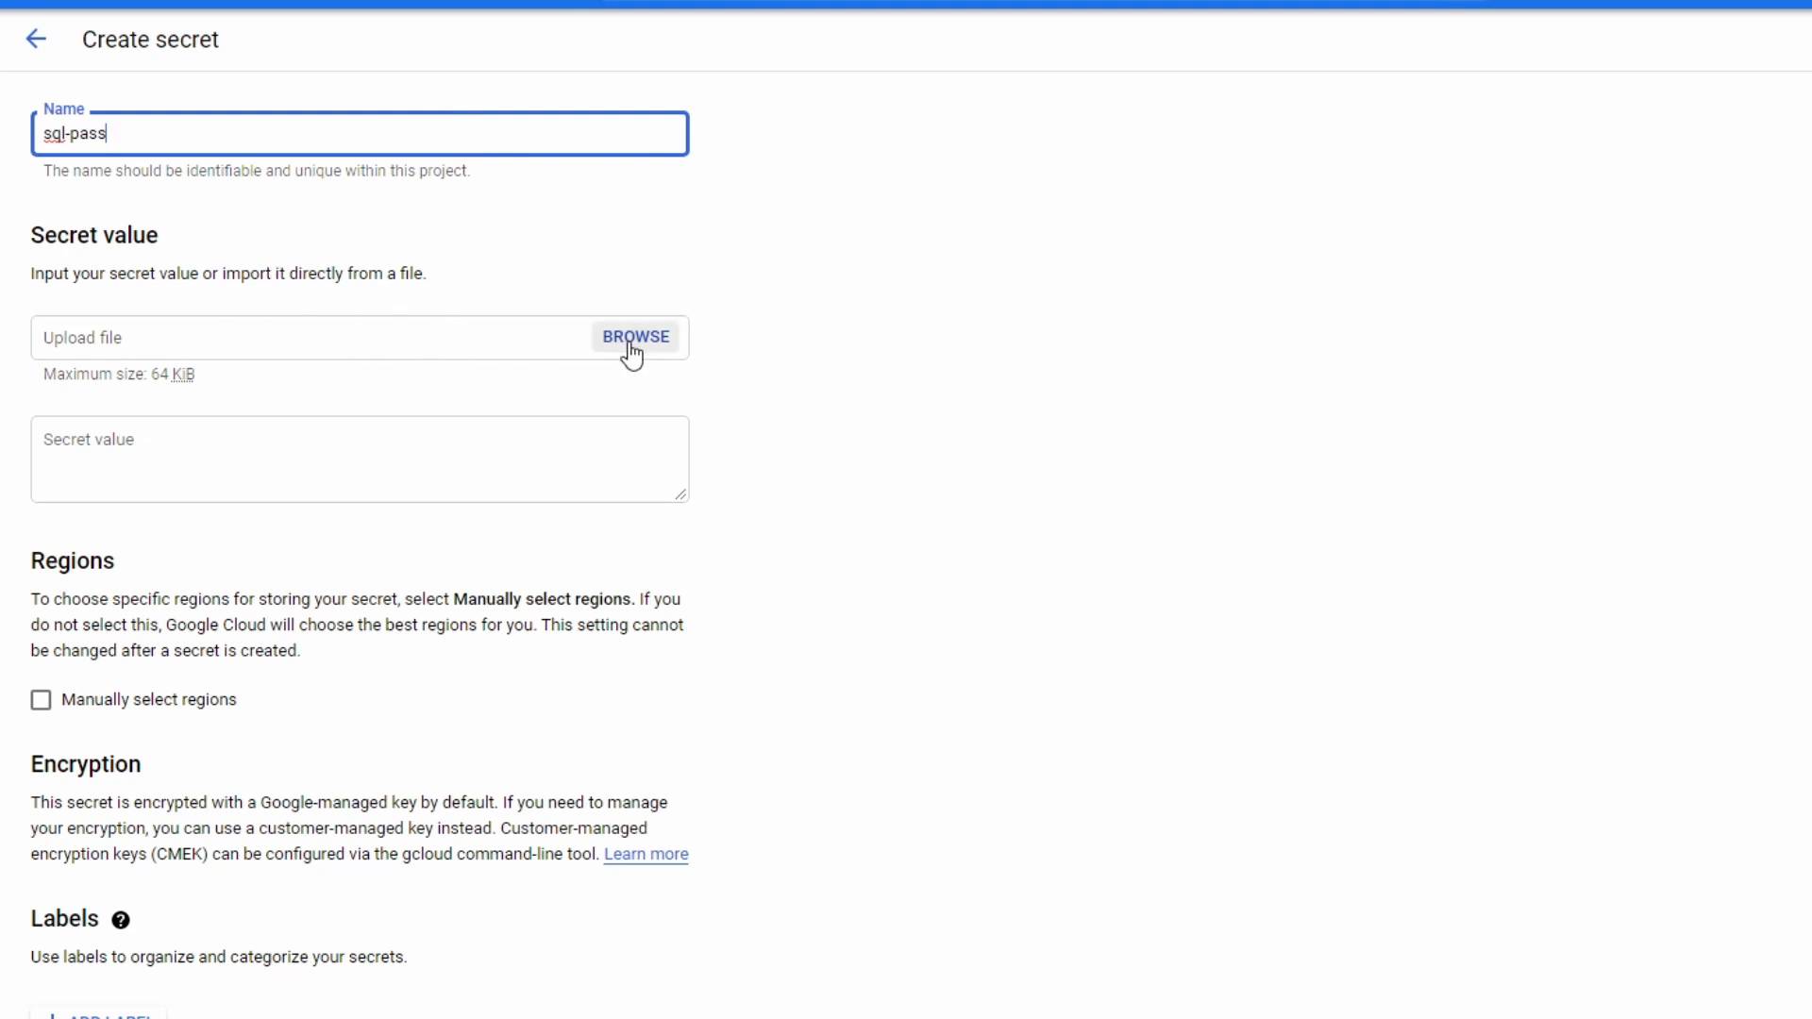
- Enter the database password as the secret value of sql-pass
left_click(443, 440)
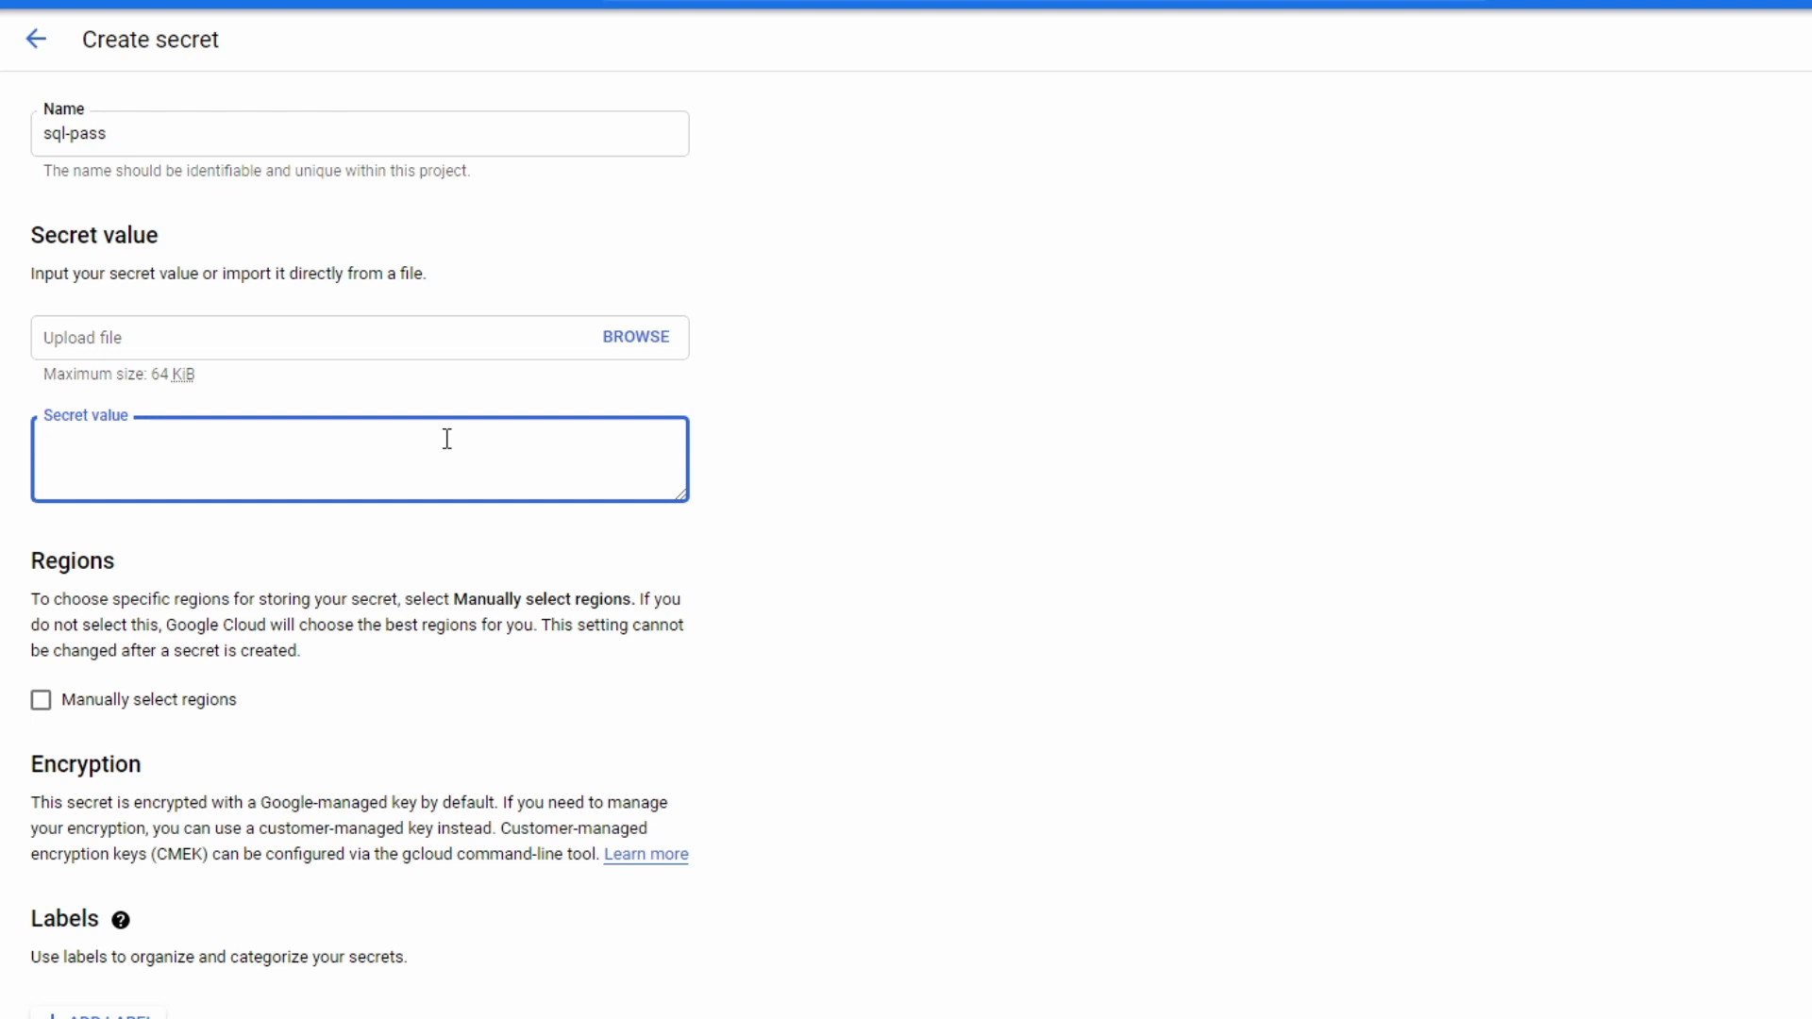
type("P")
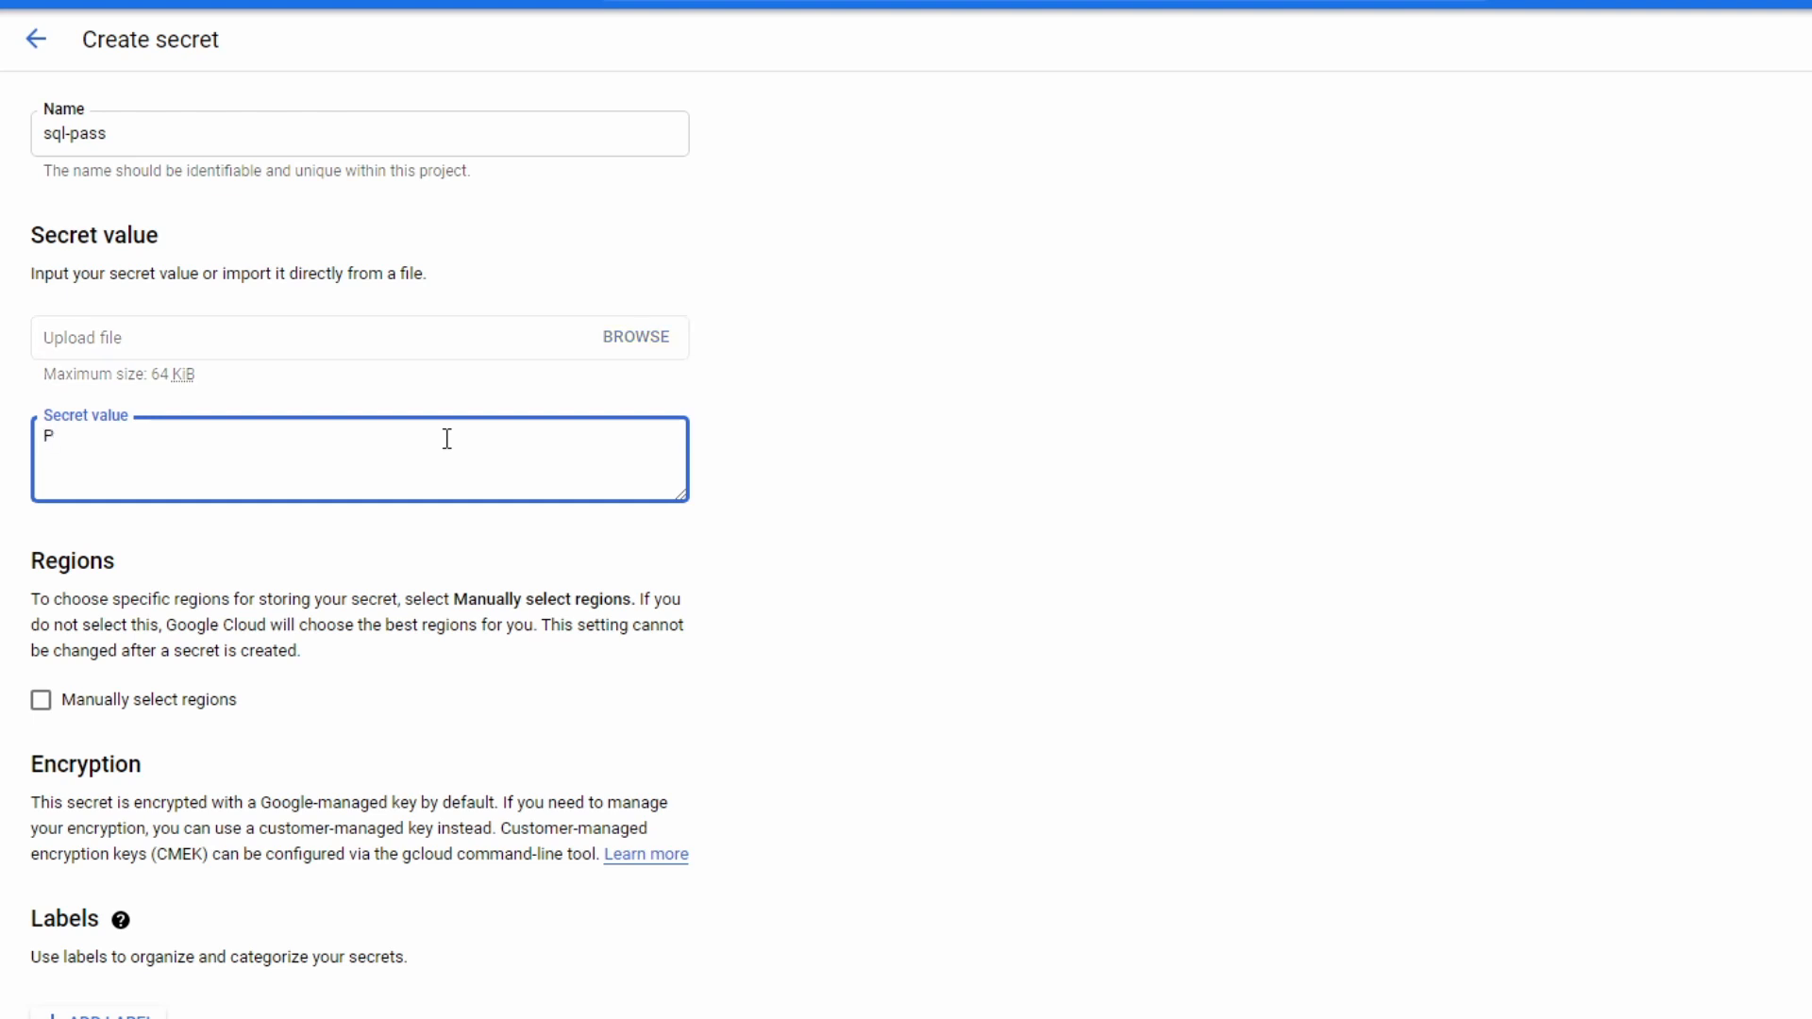
type("@55w0rd")
left_click(972, 543)
- Review the encryption notes and create the secret with automatically chosen regions and the default Google-managed key
scroll(971, 547, "down", 1)
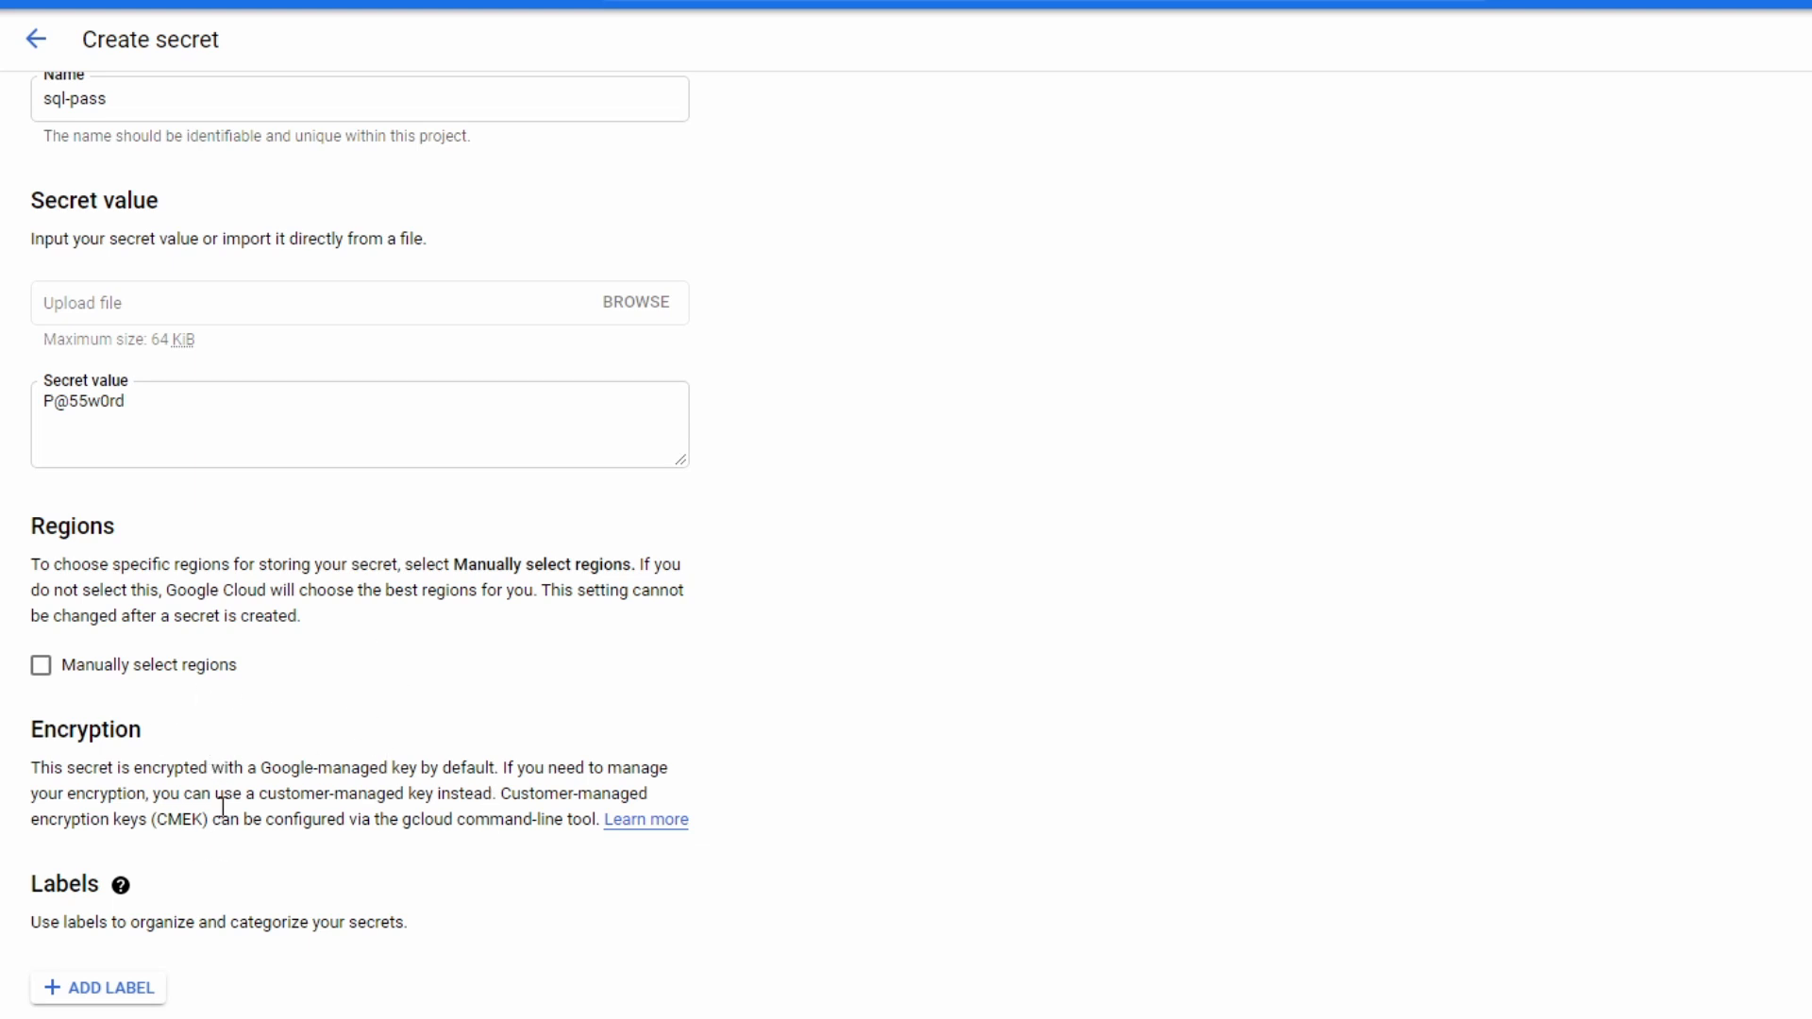
left_click_drag(163, 406, 34, 393)
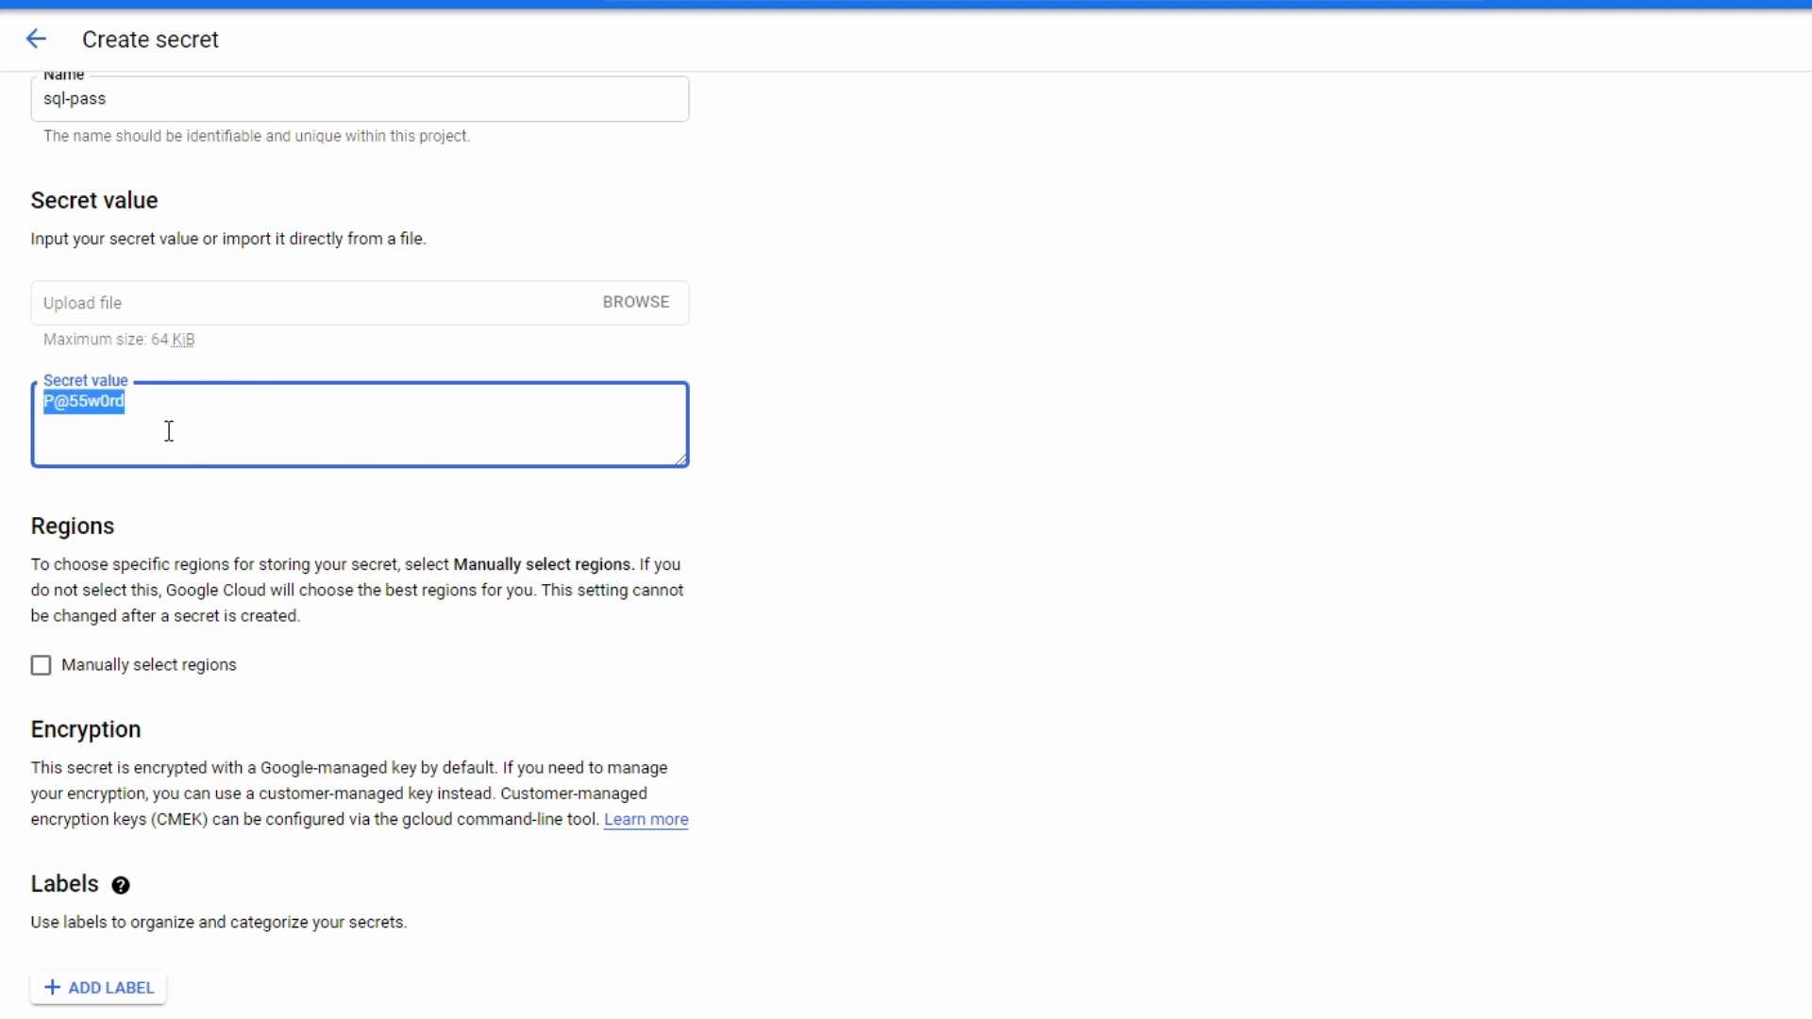
left_click_drag(259, 767, 422, 766)
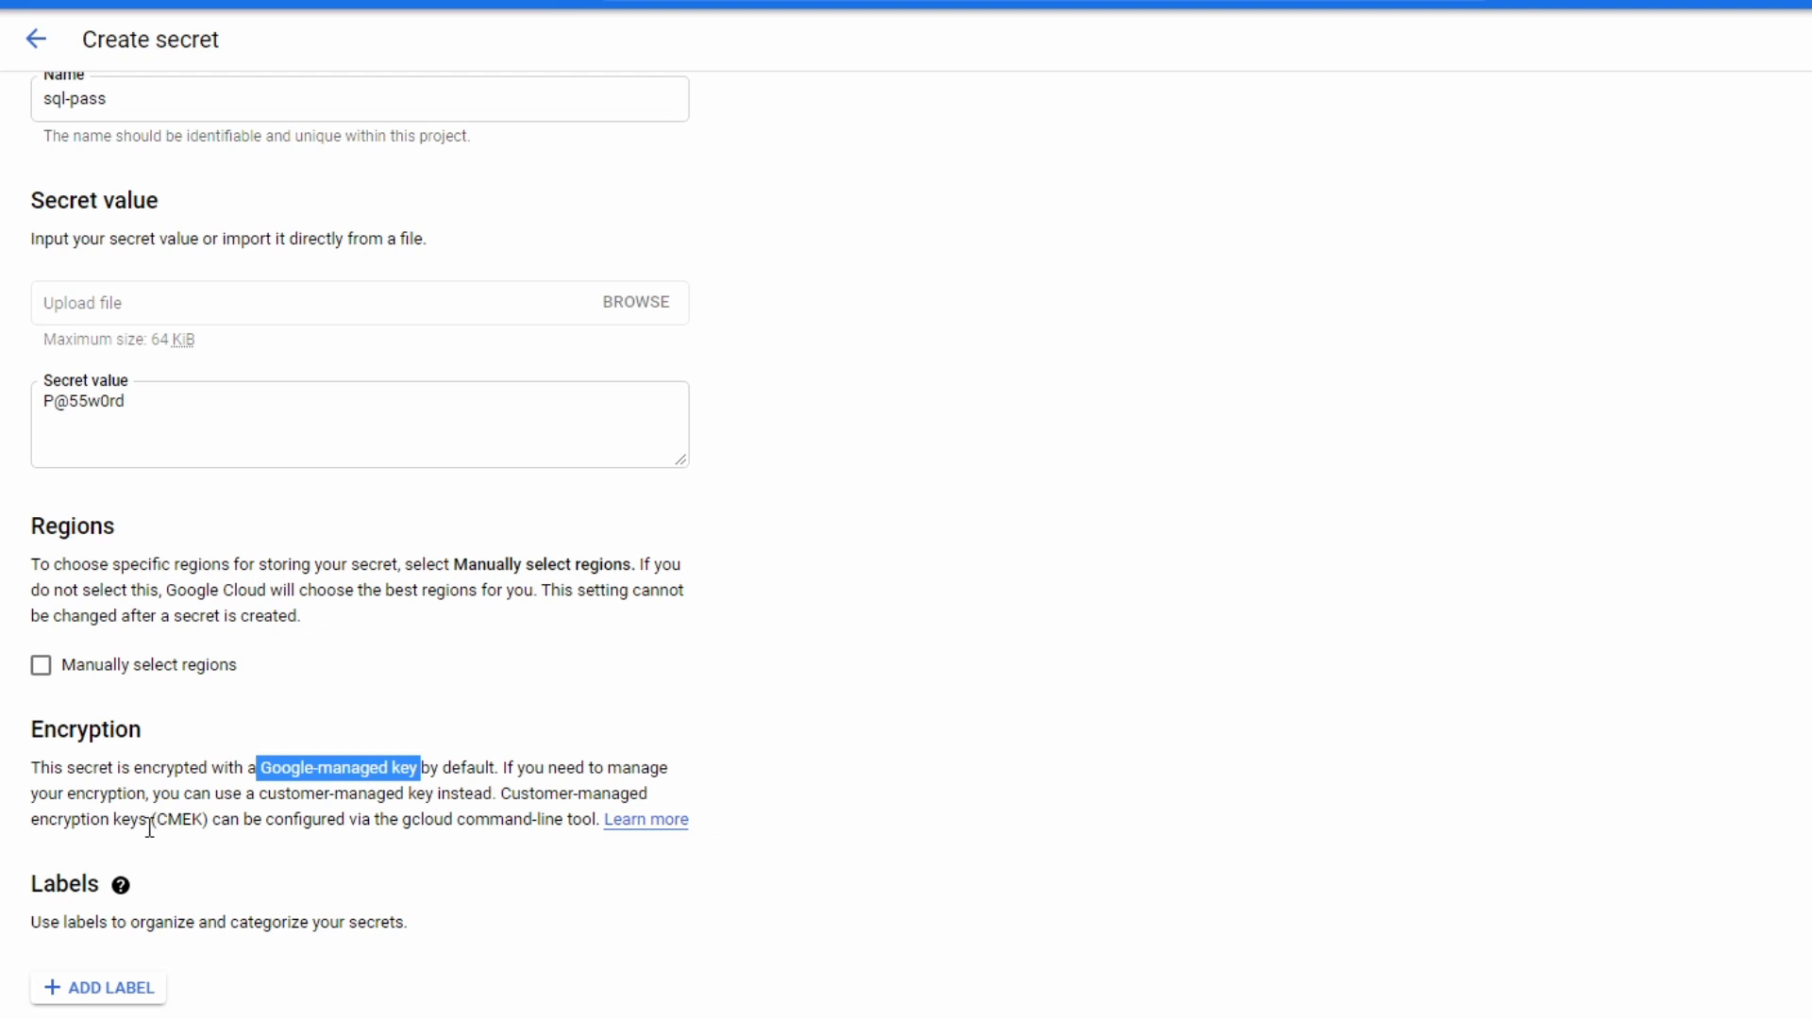
left_click_drag(155, 820, 196, 822)
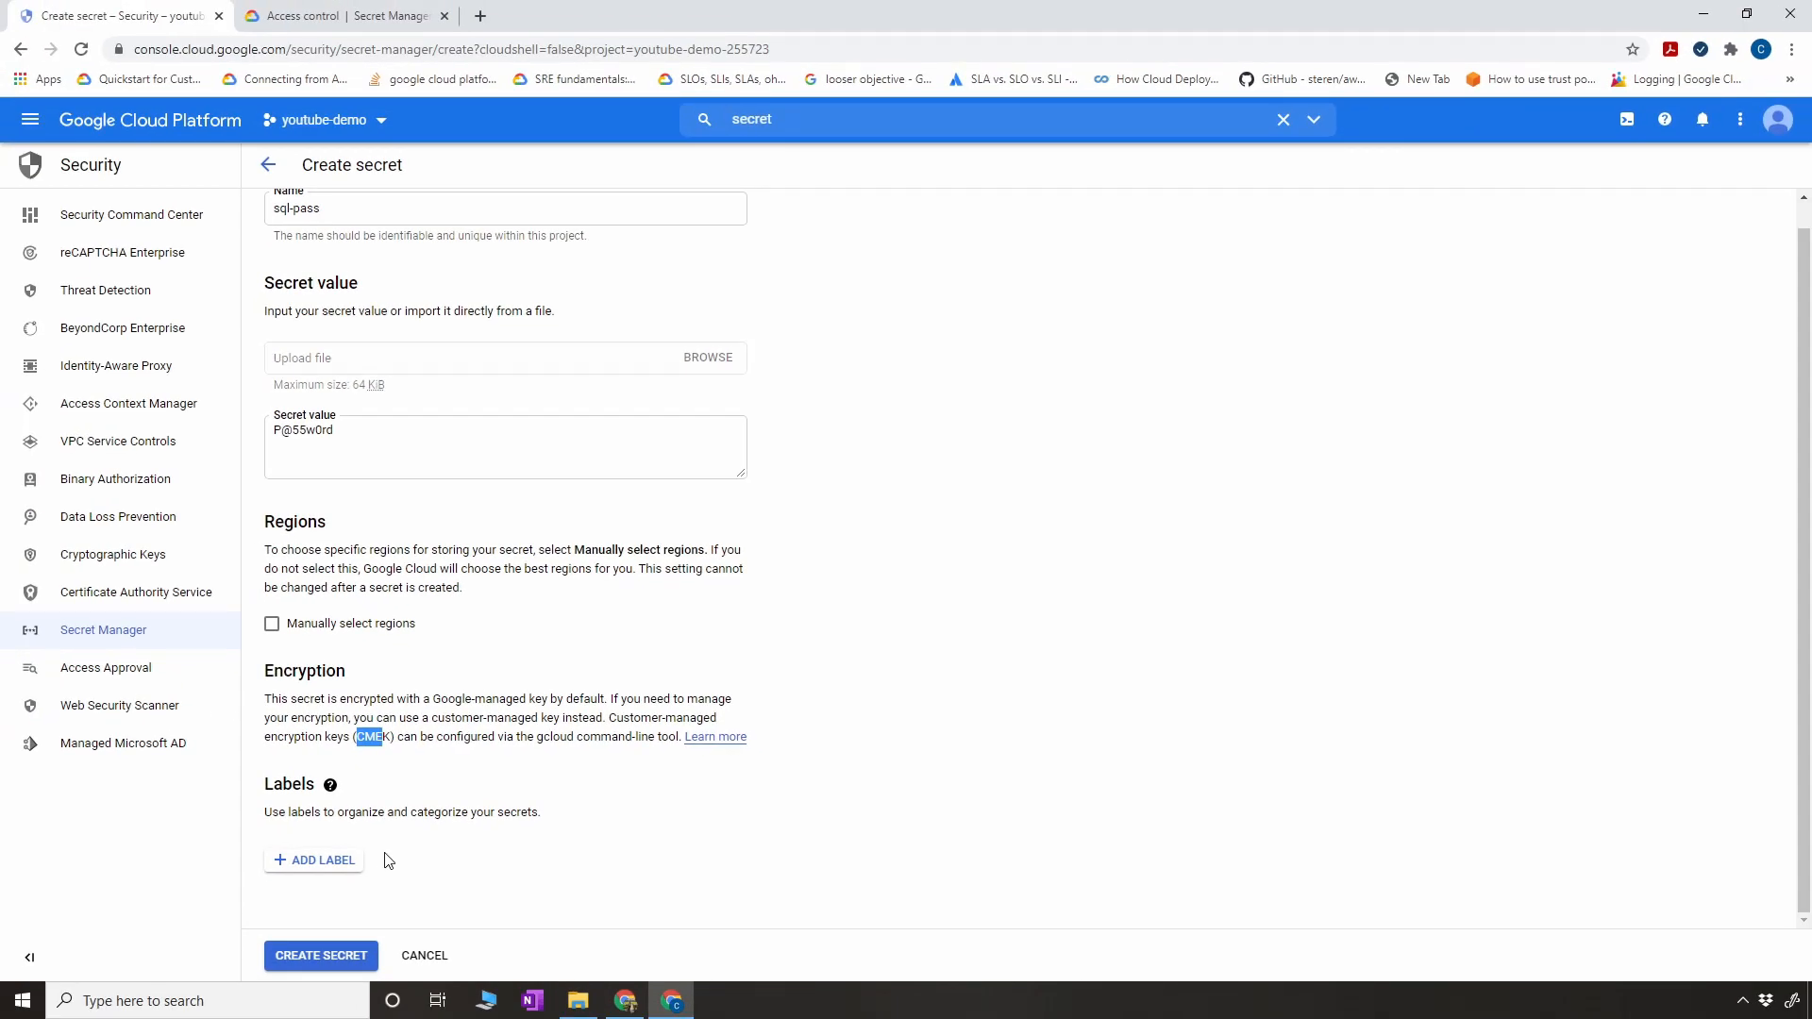
left_click(326, 956)
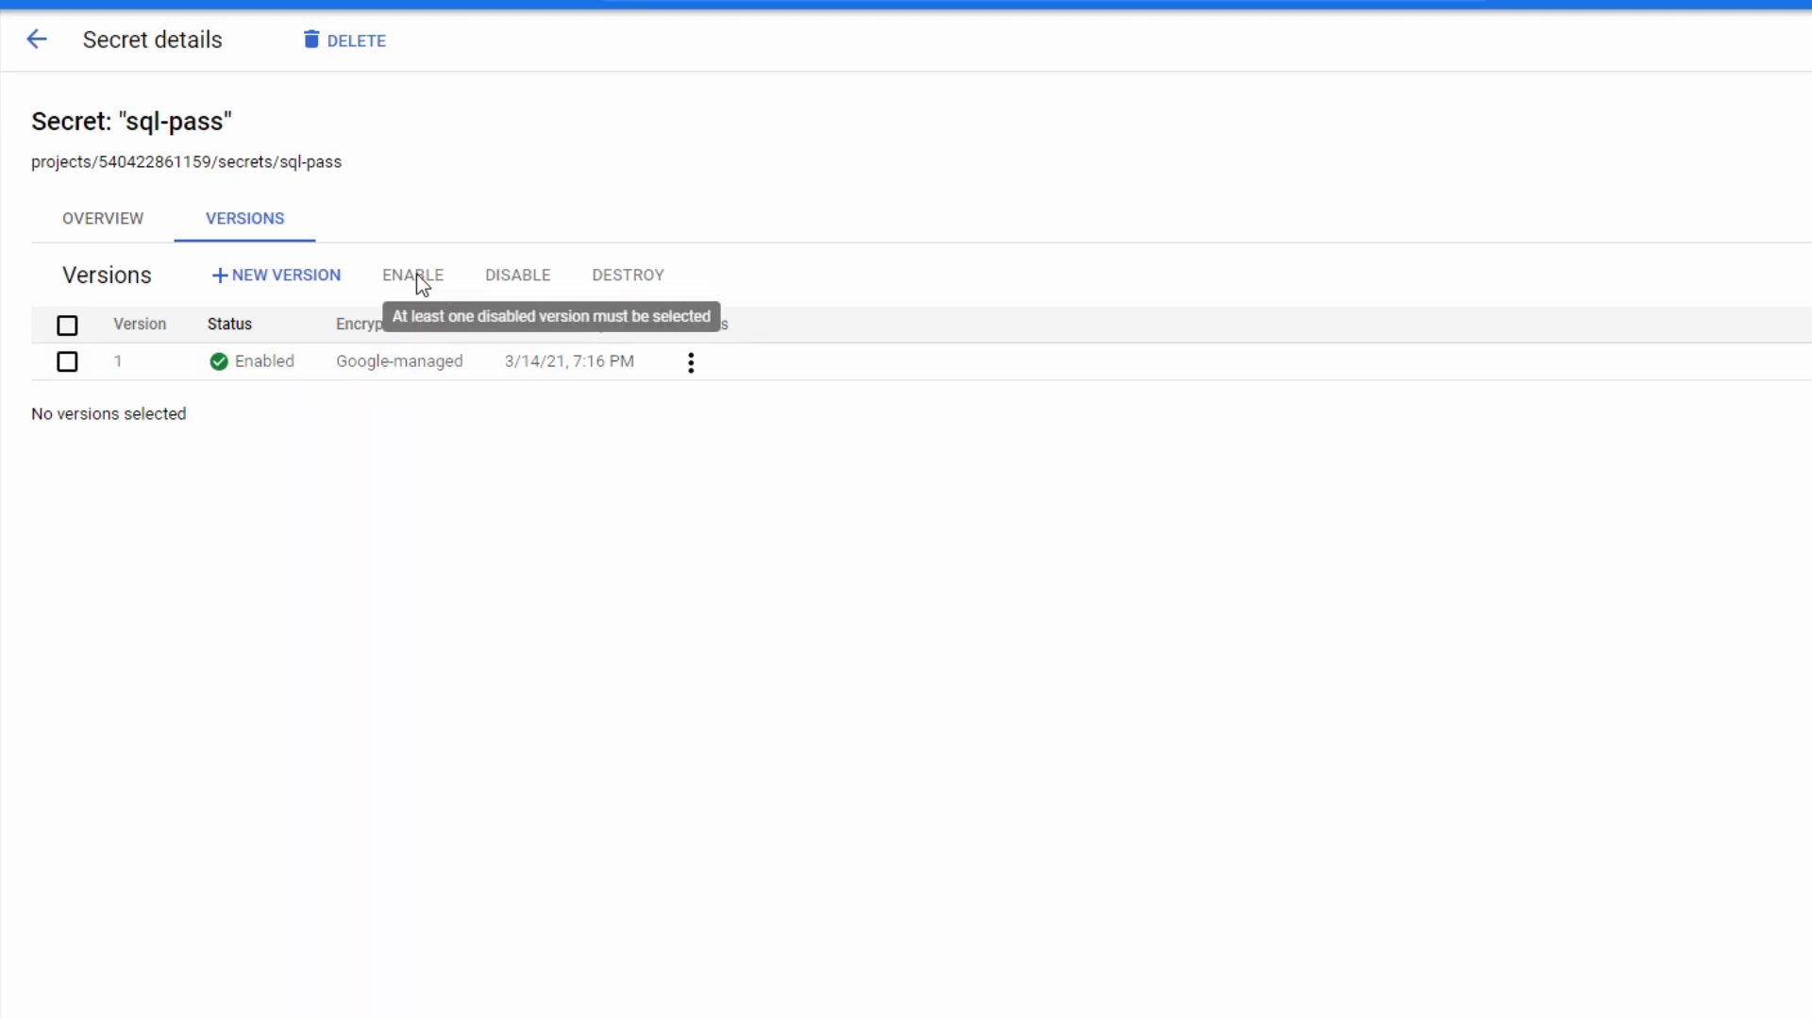
- View the secret value stored in version 1 of sql-pass and copy that version's resource ID
left_click(690, 363)
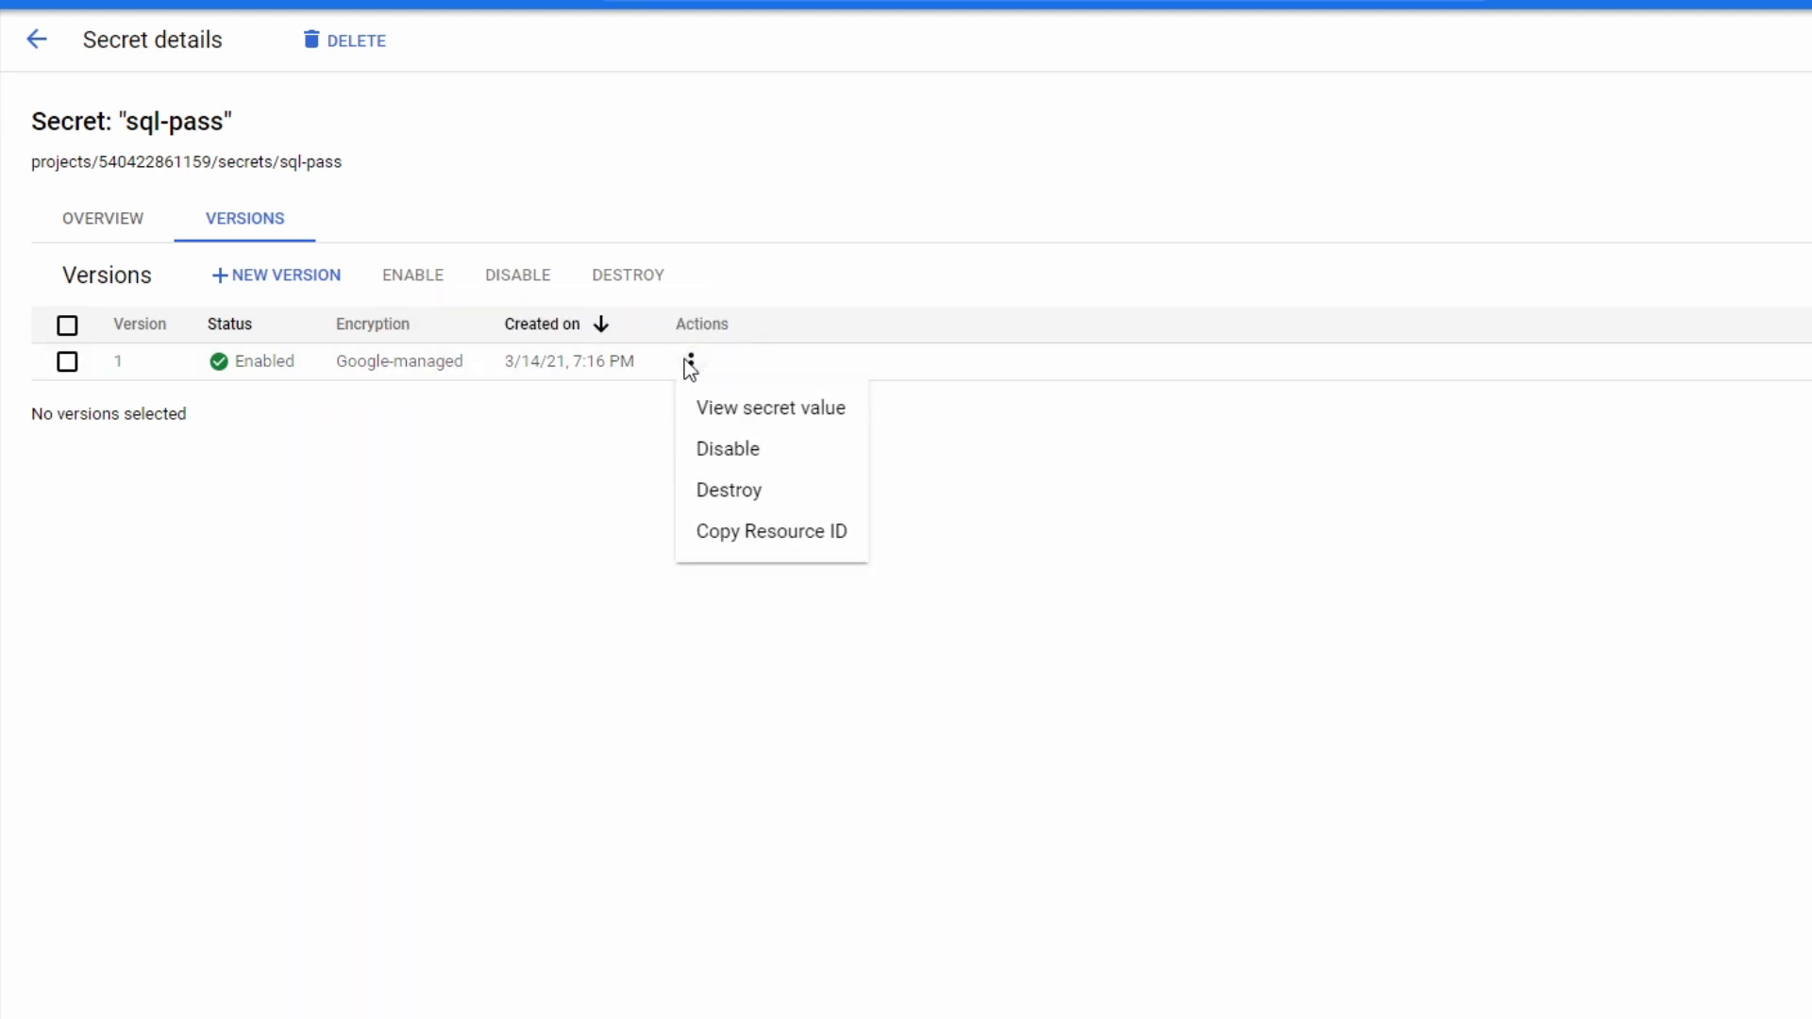
left_click(760, 413)
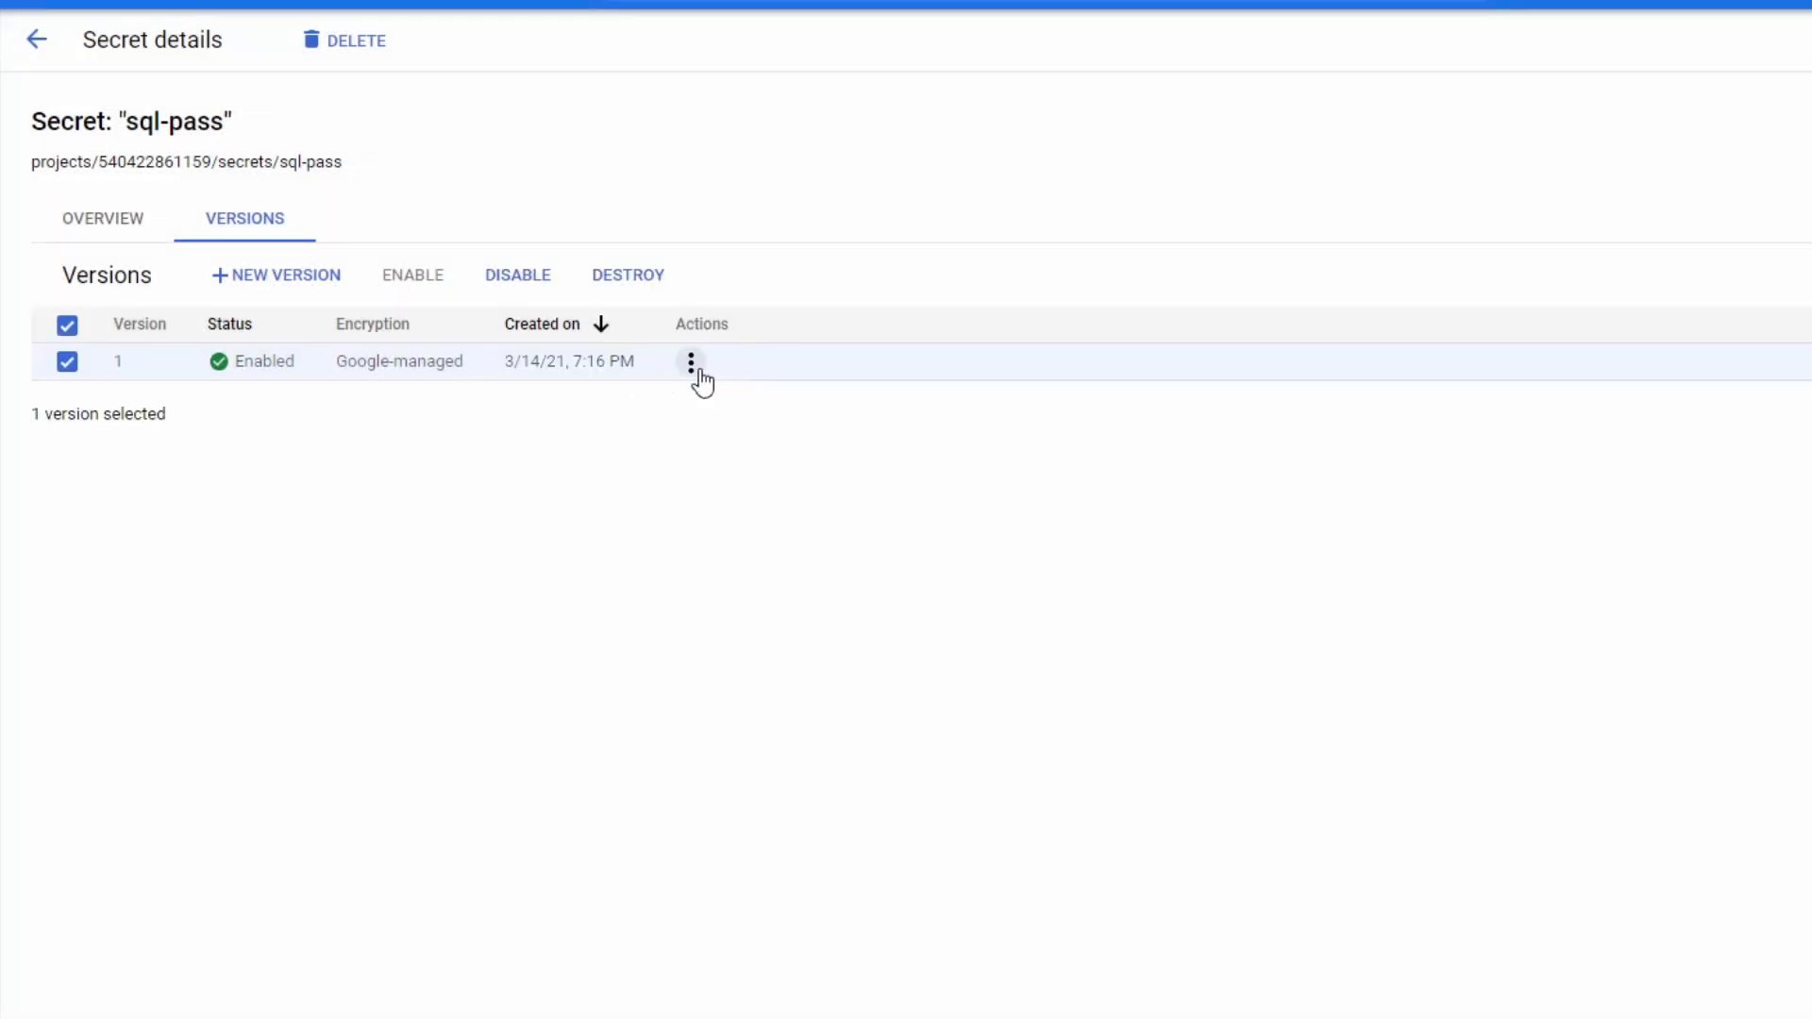
left_click(692, 365)
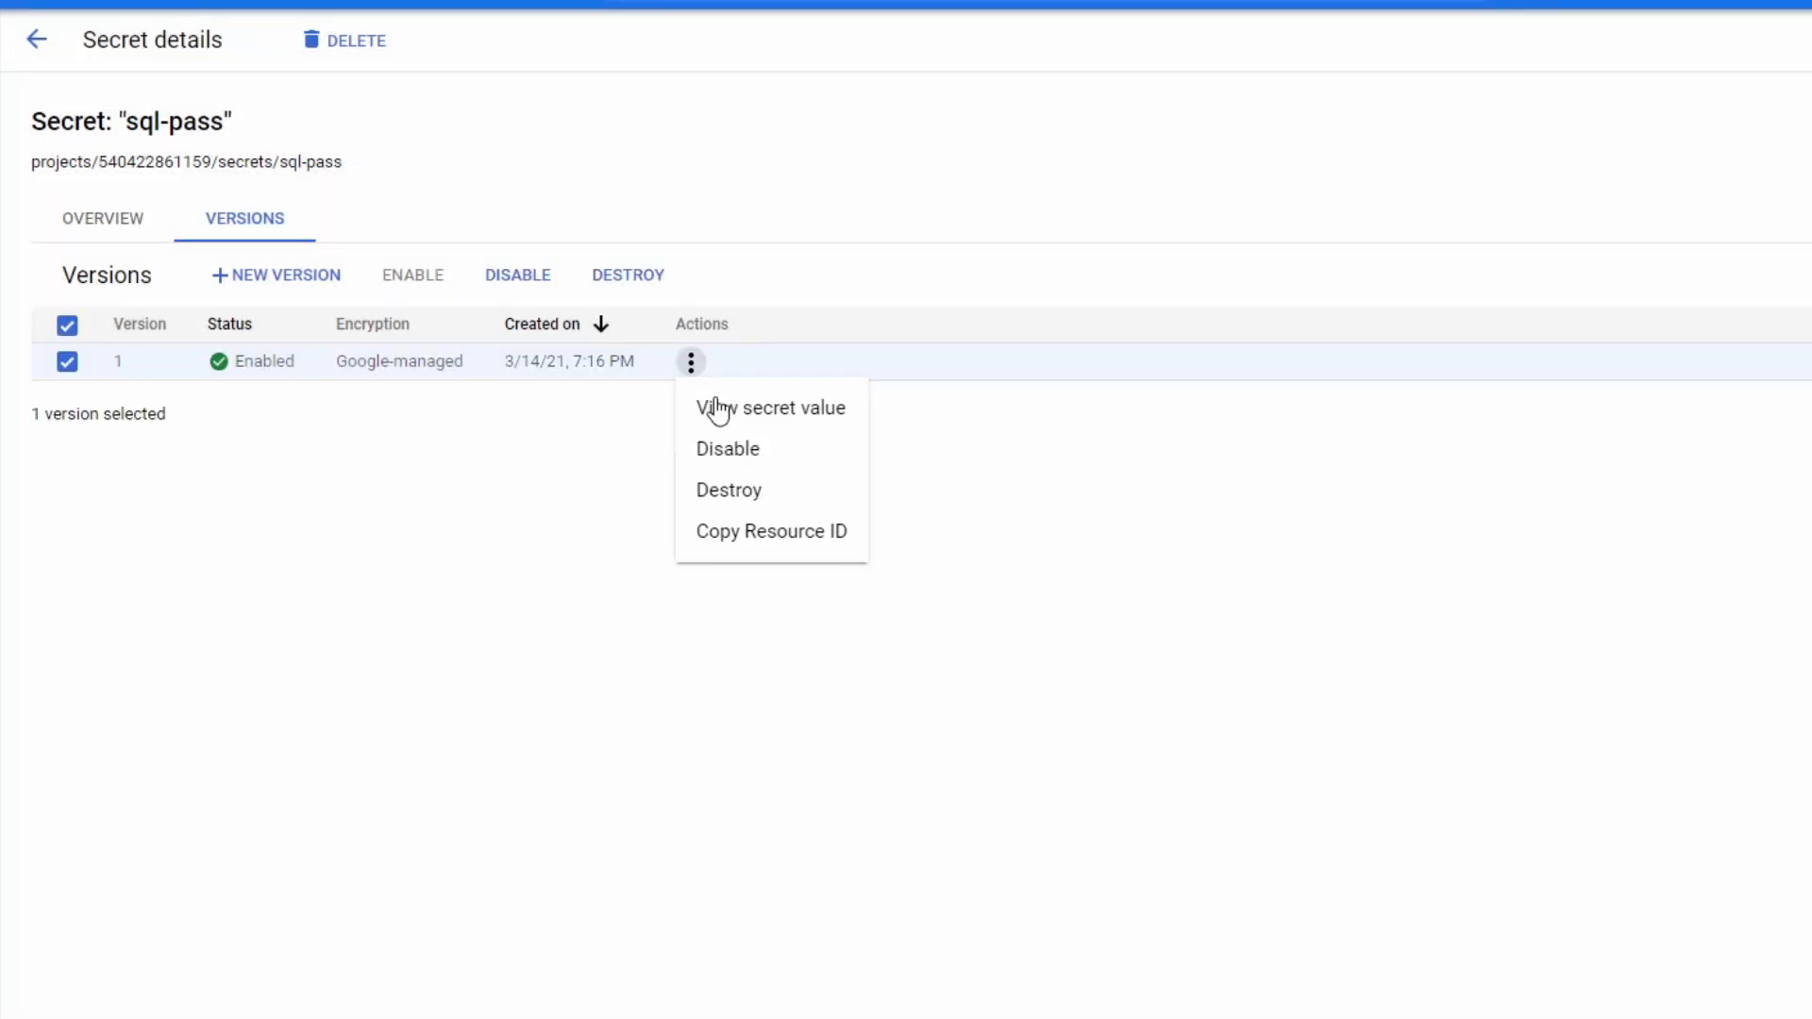
left_click(809, 538)
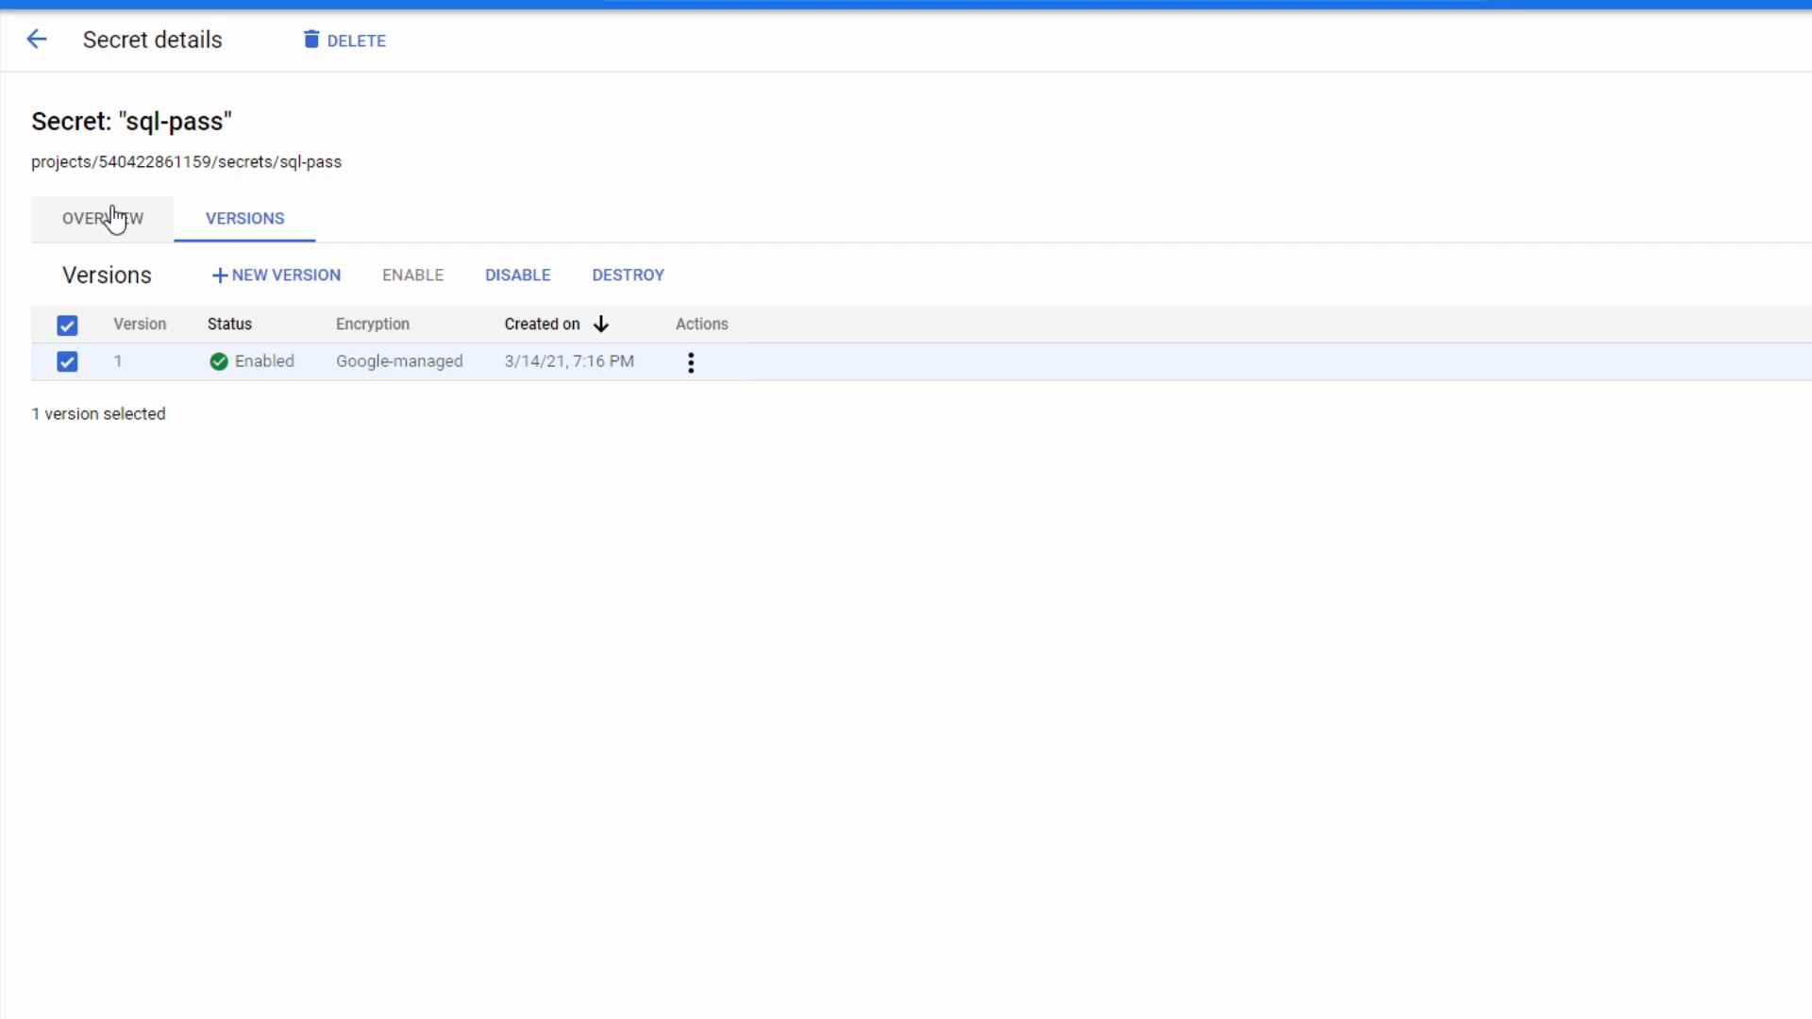
- Leave the sql-pass secret's details and go to Cloud Functions by searching the console for "cloud func"
left_click(102, 218)
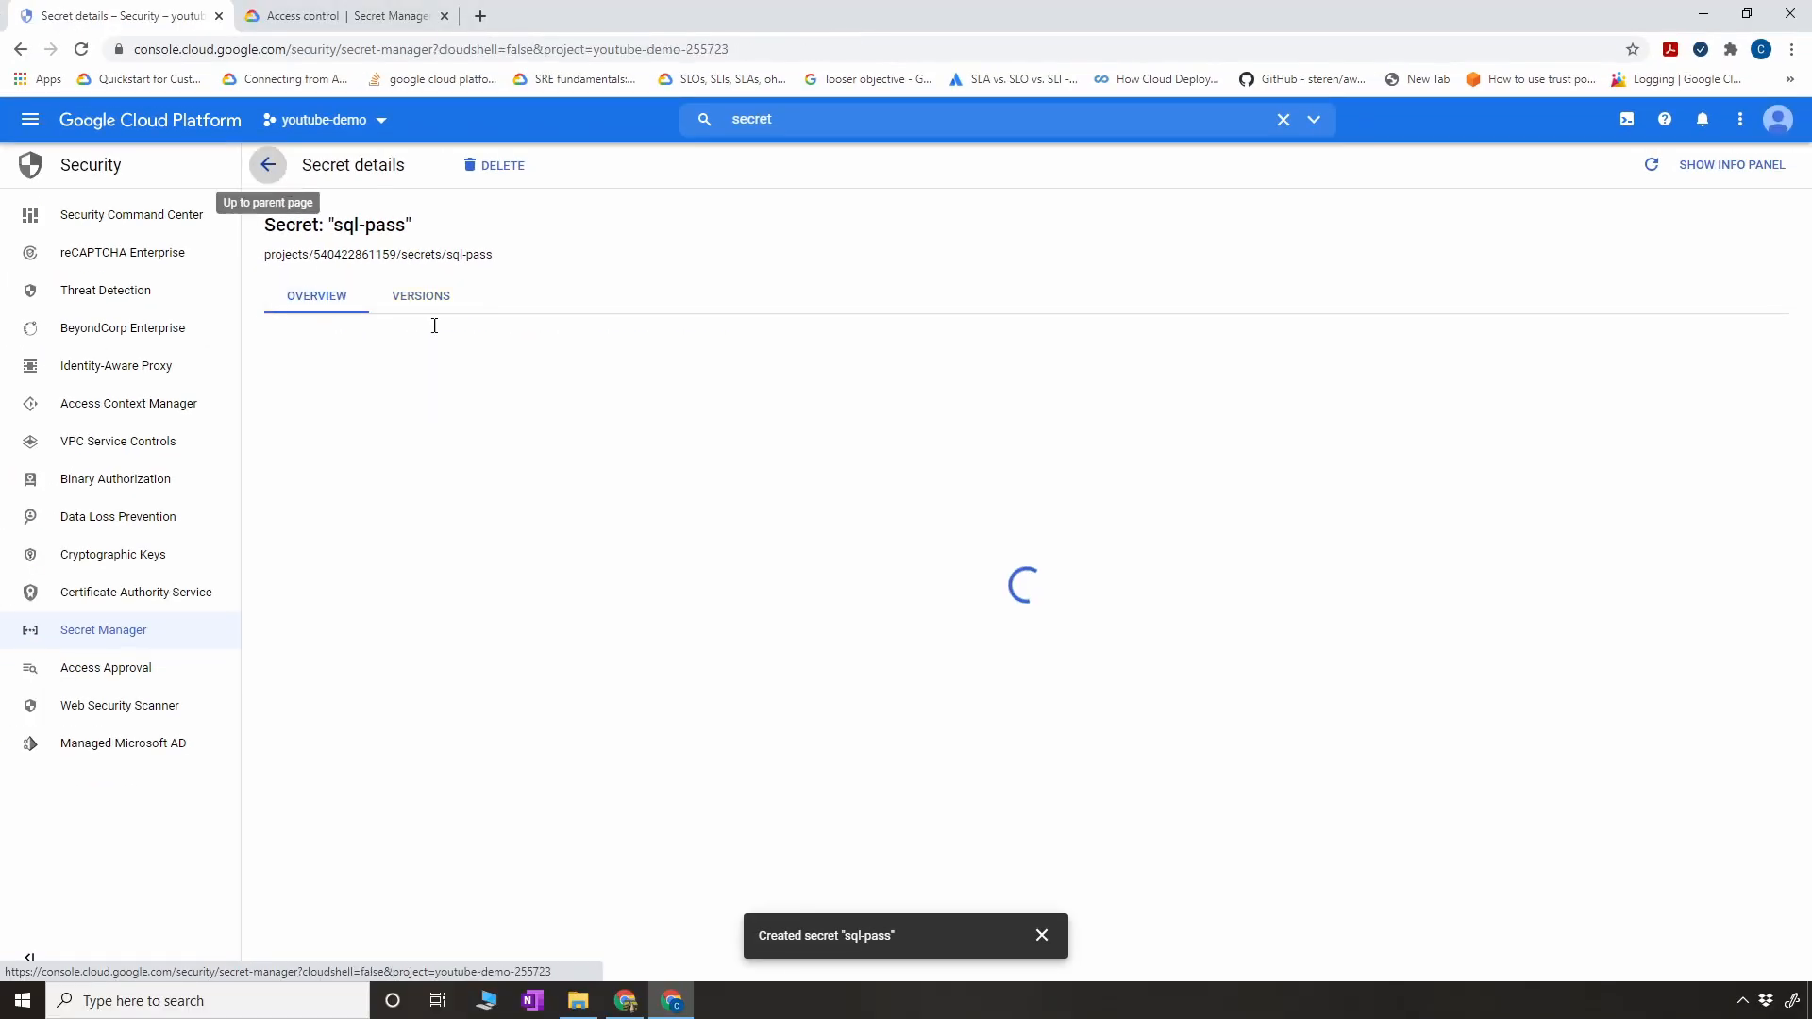
left_click(36, 39)
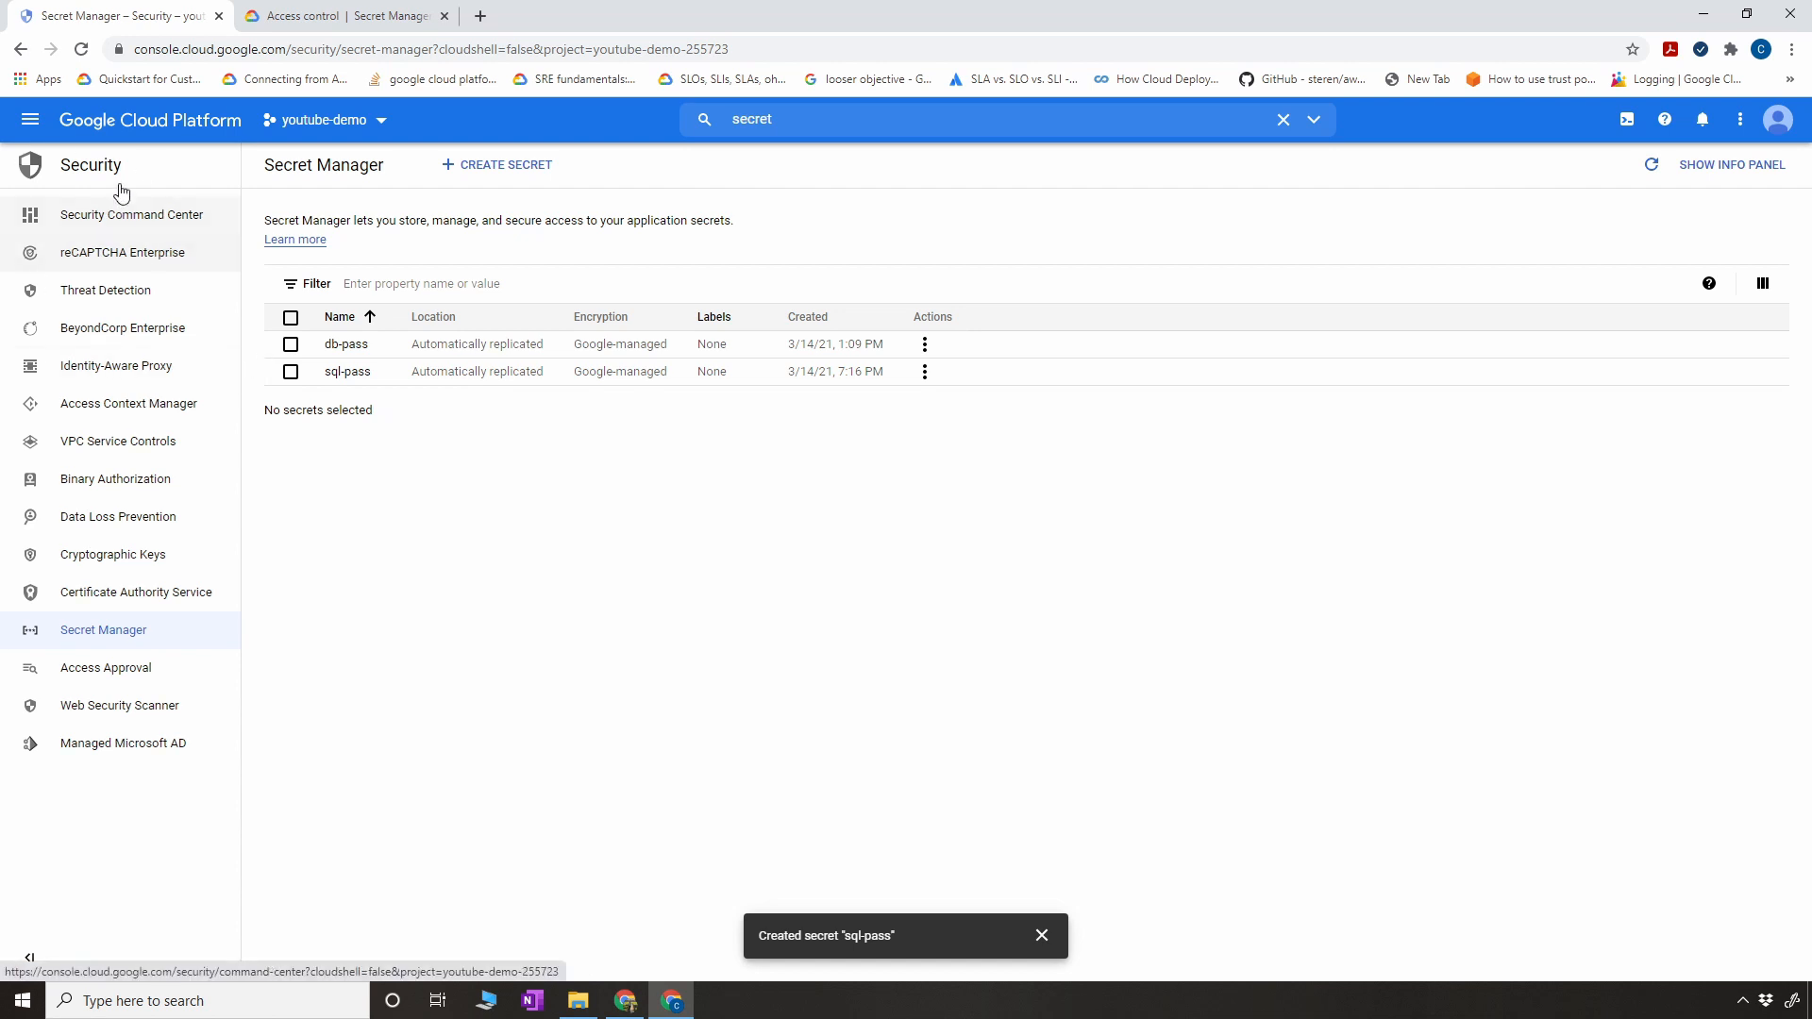
left_click(676, 121)
type("cloud t")
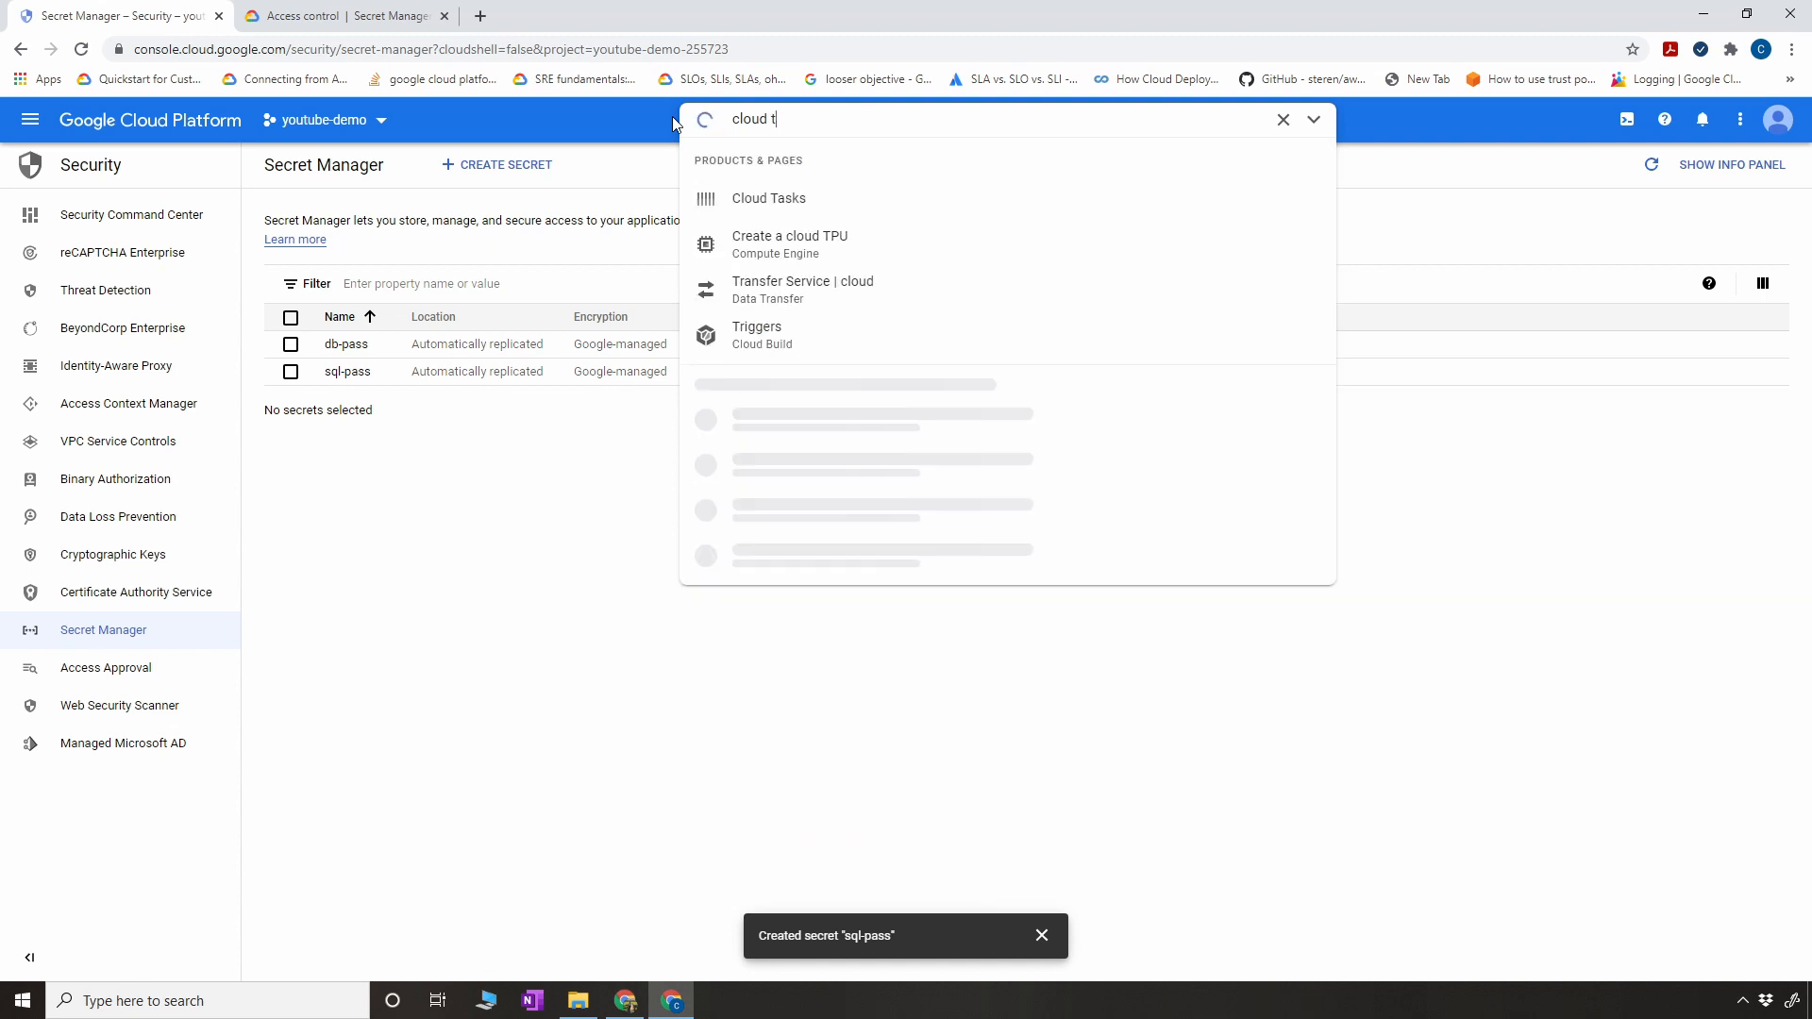
key("BackSpace")
type("func")
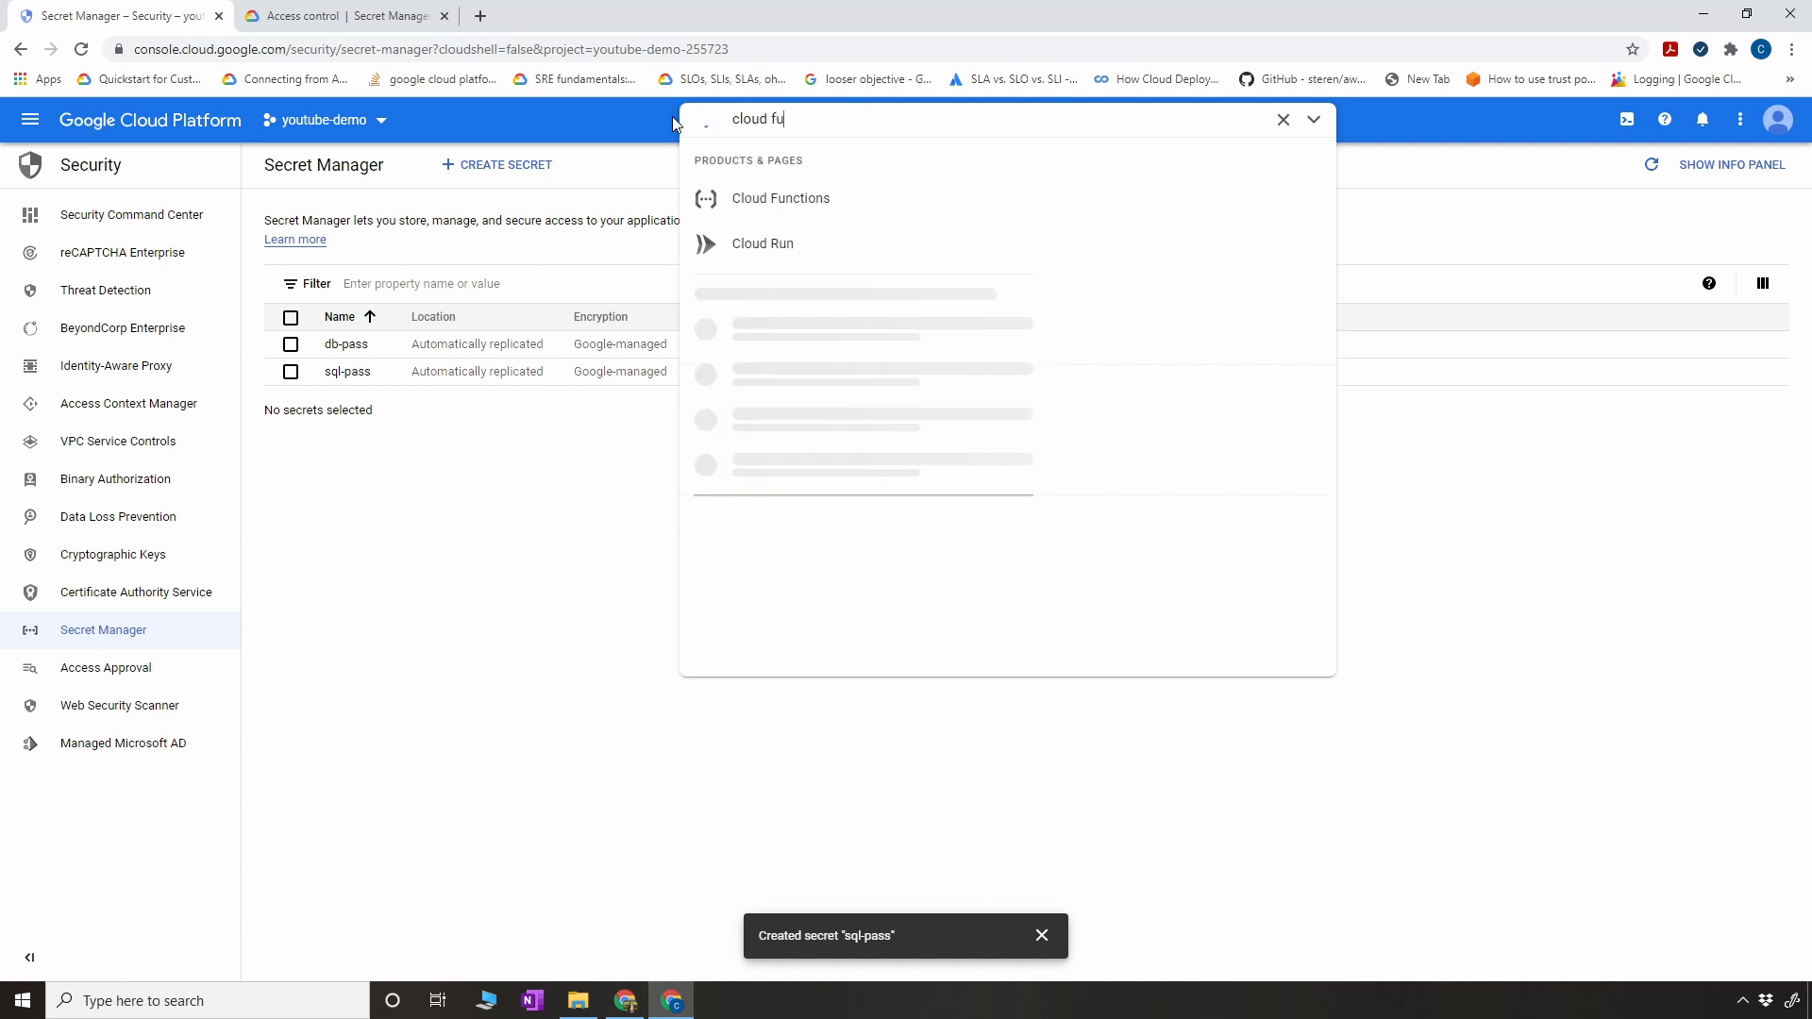
left_click(801, 202)
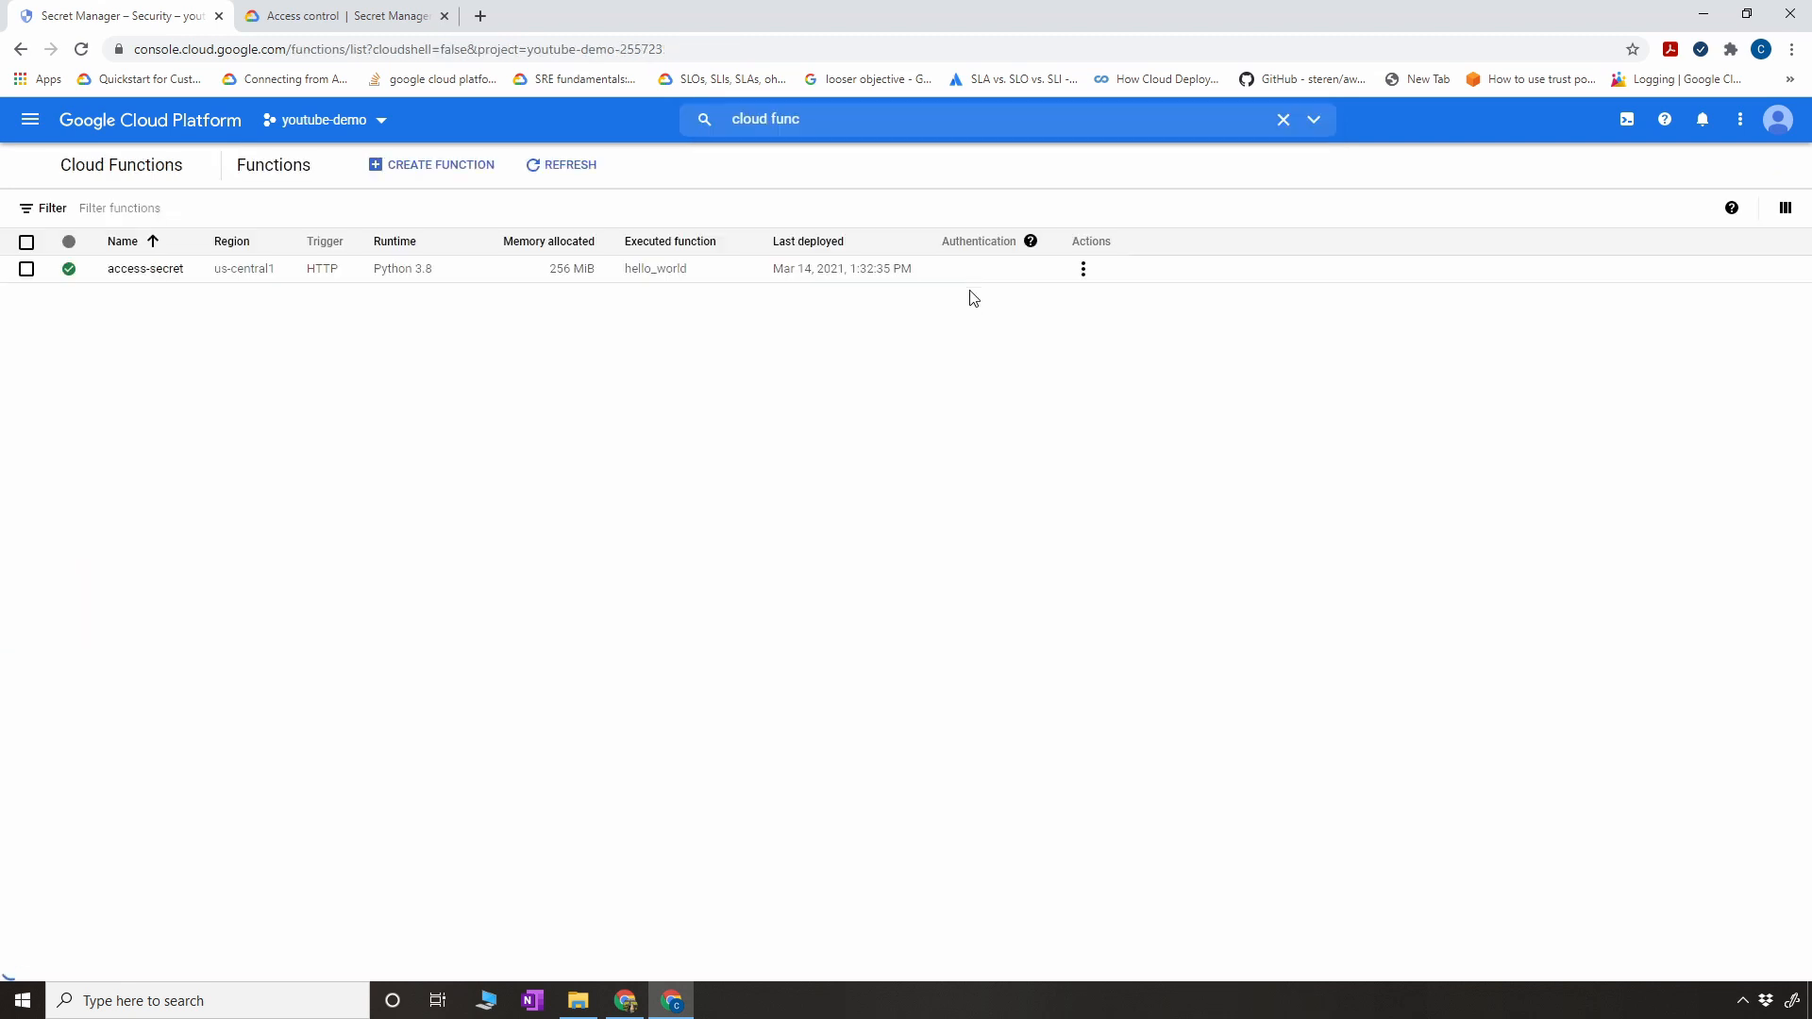
- Open the access-secret function's code for editing and examine the Secret Manager import, client, secret ID, project ID and request lines in main.py
left_click(179, 277)
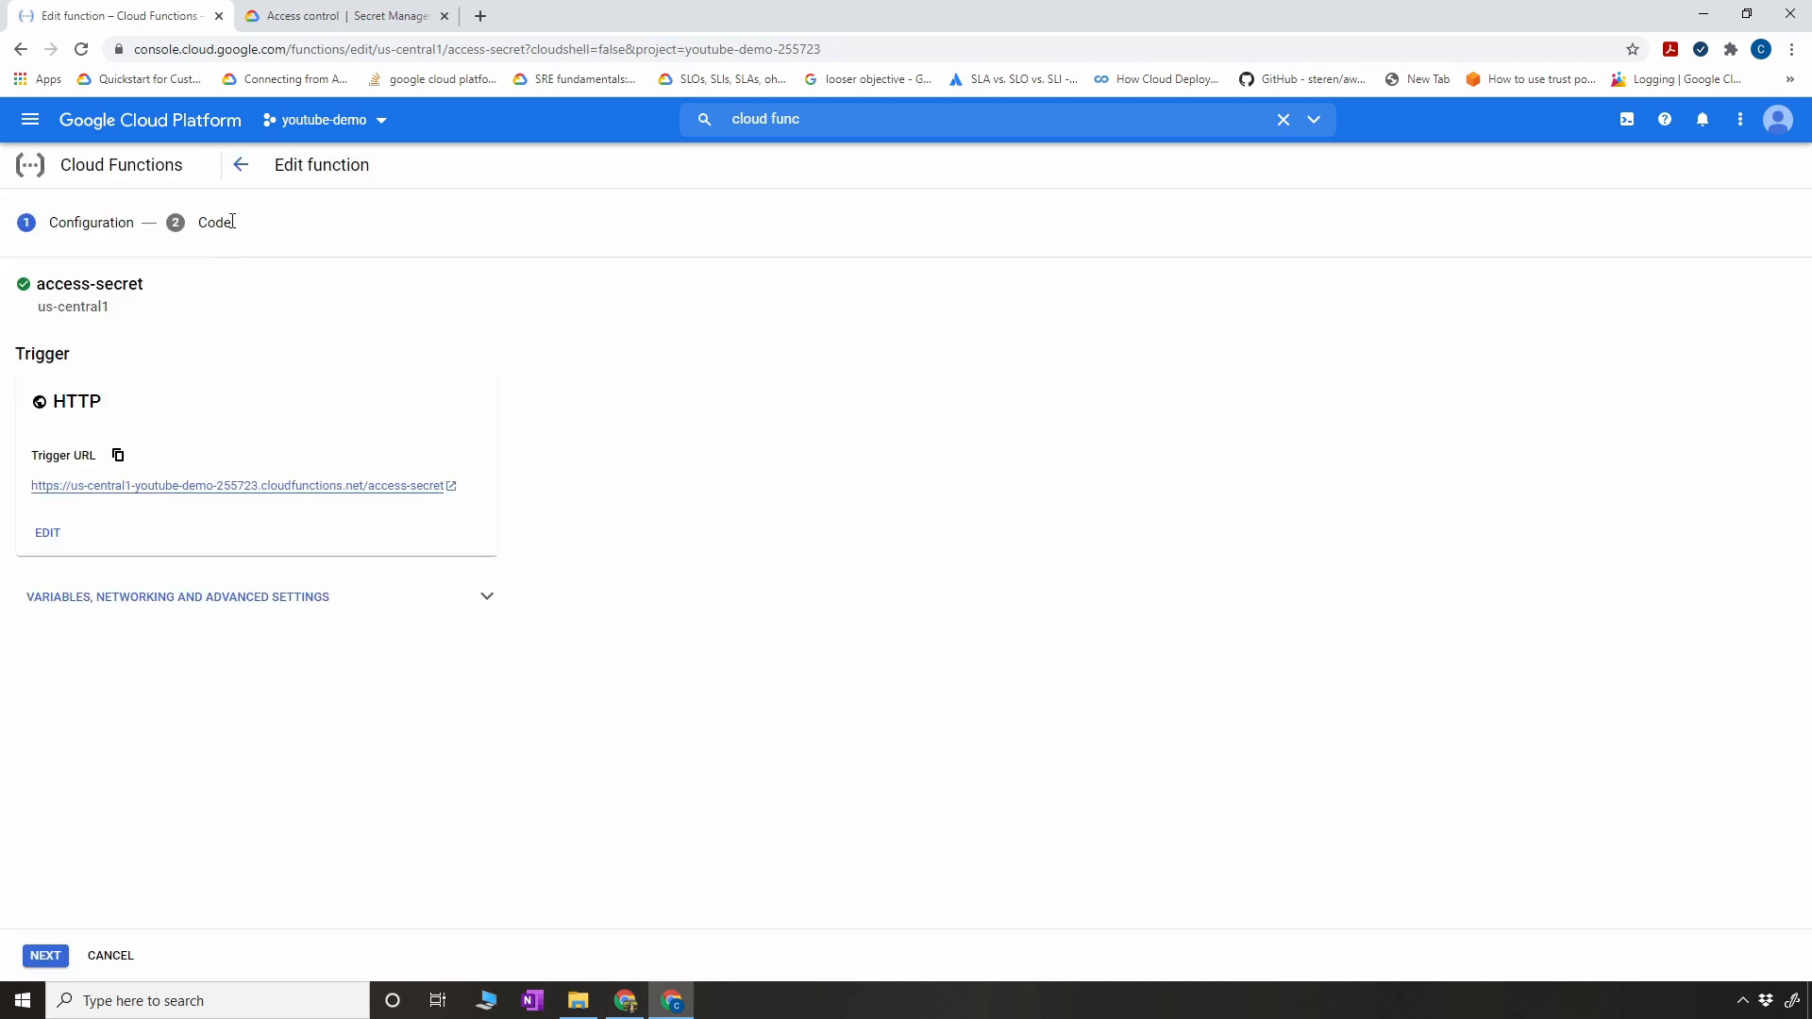
left_click(38, 955)
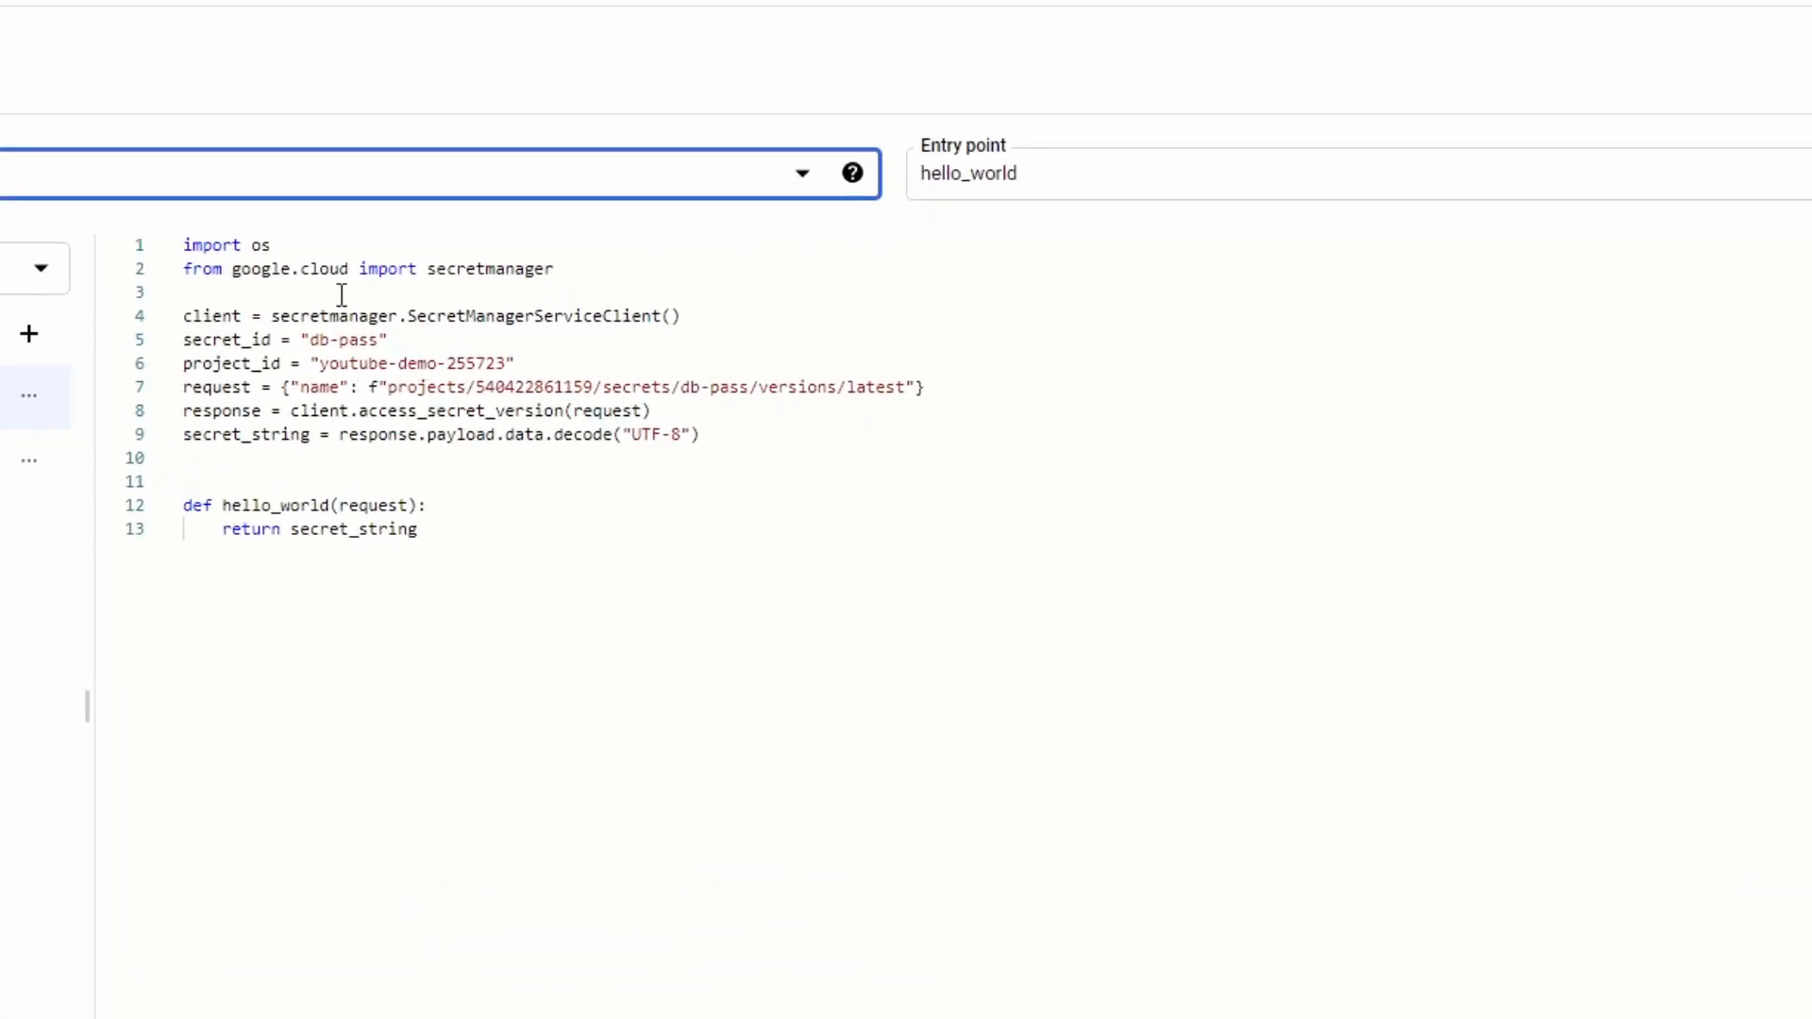
left_click_drag(185, 269, 332, 288)
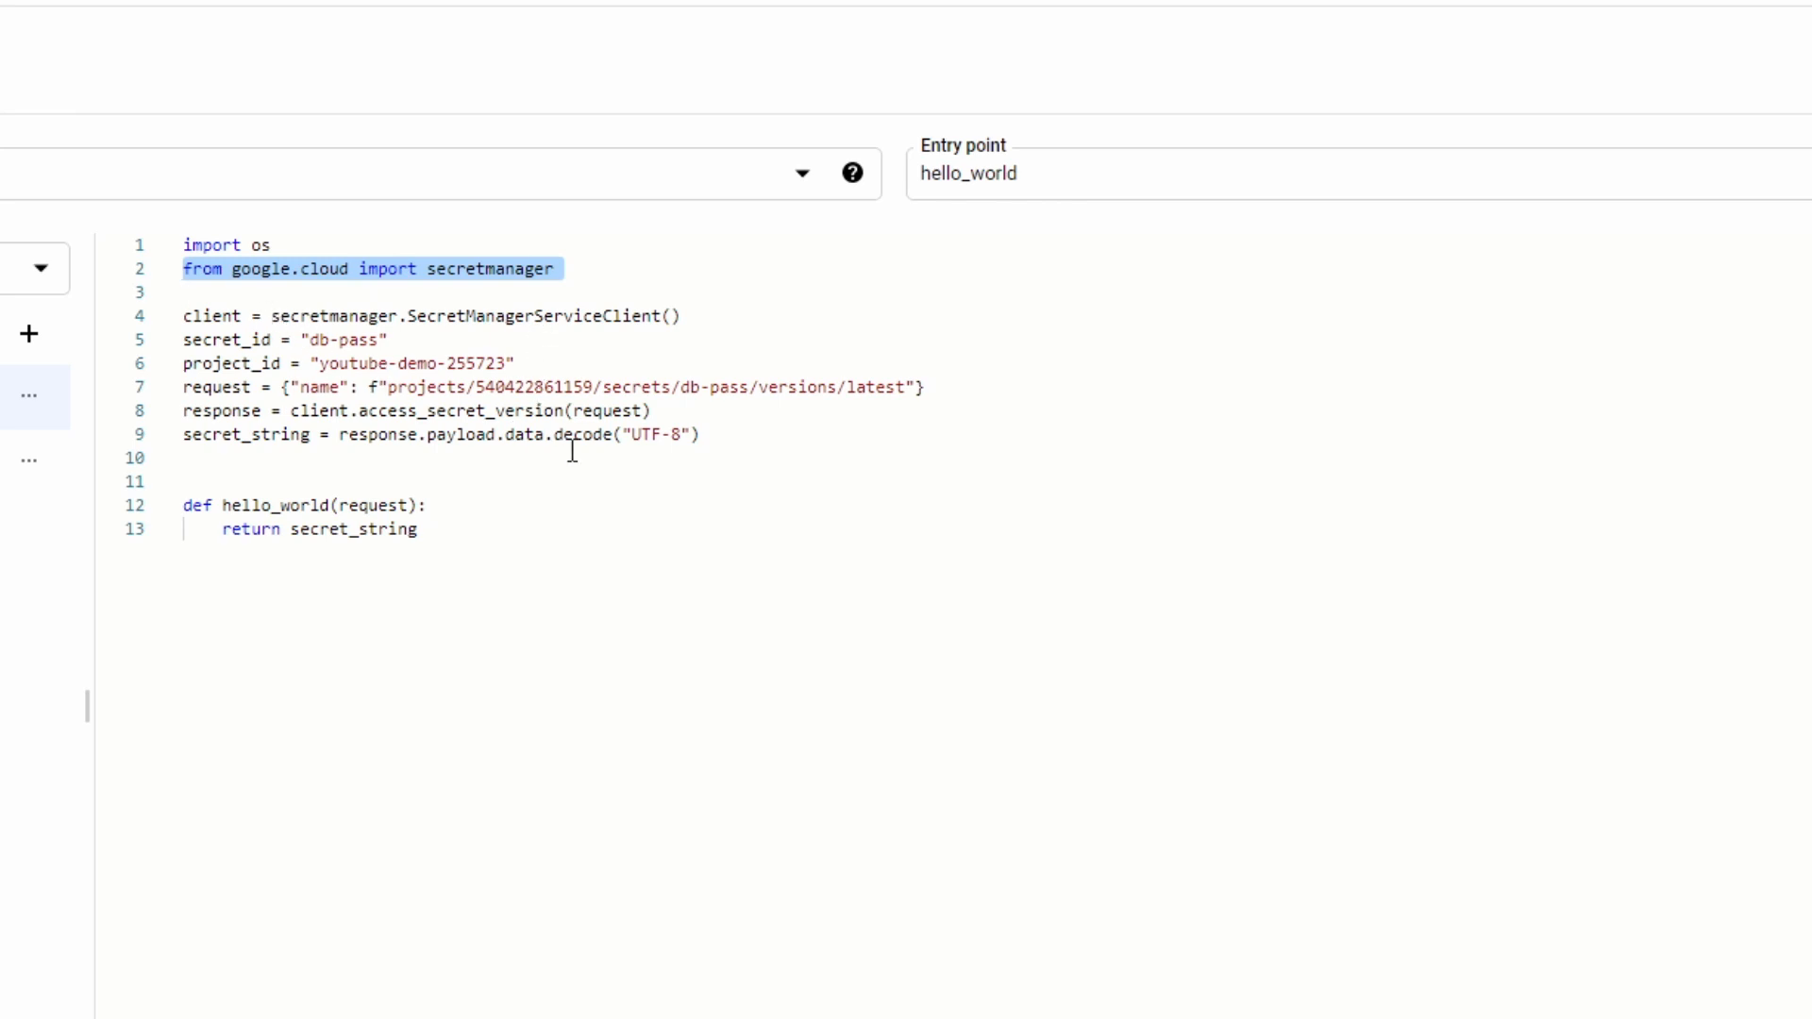
left_click_drag(271, 316, 399, 316)
left_click(687, 322)
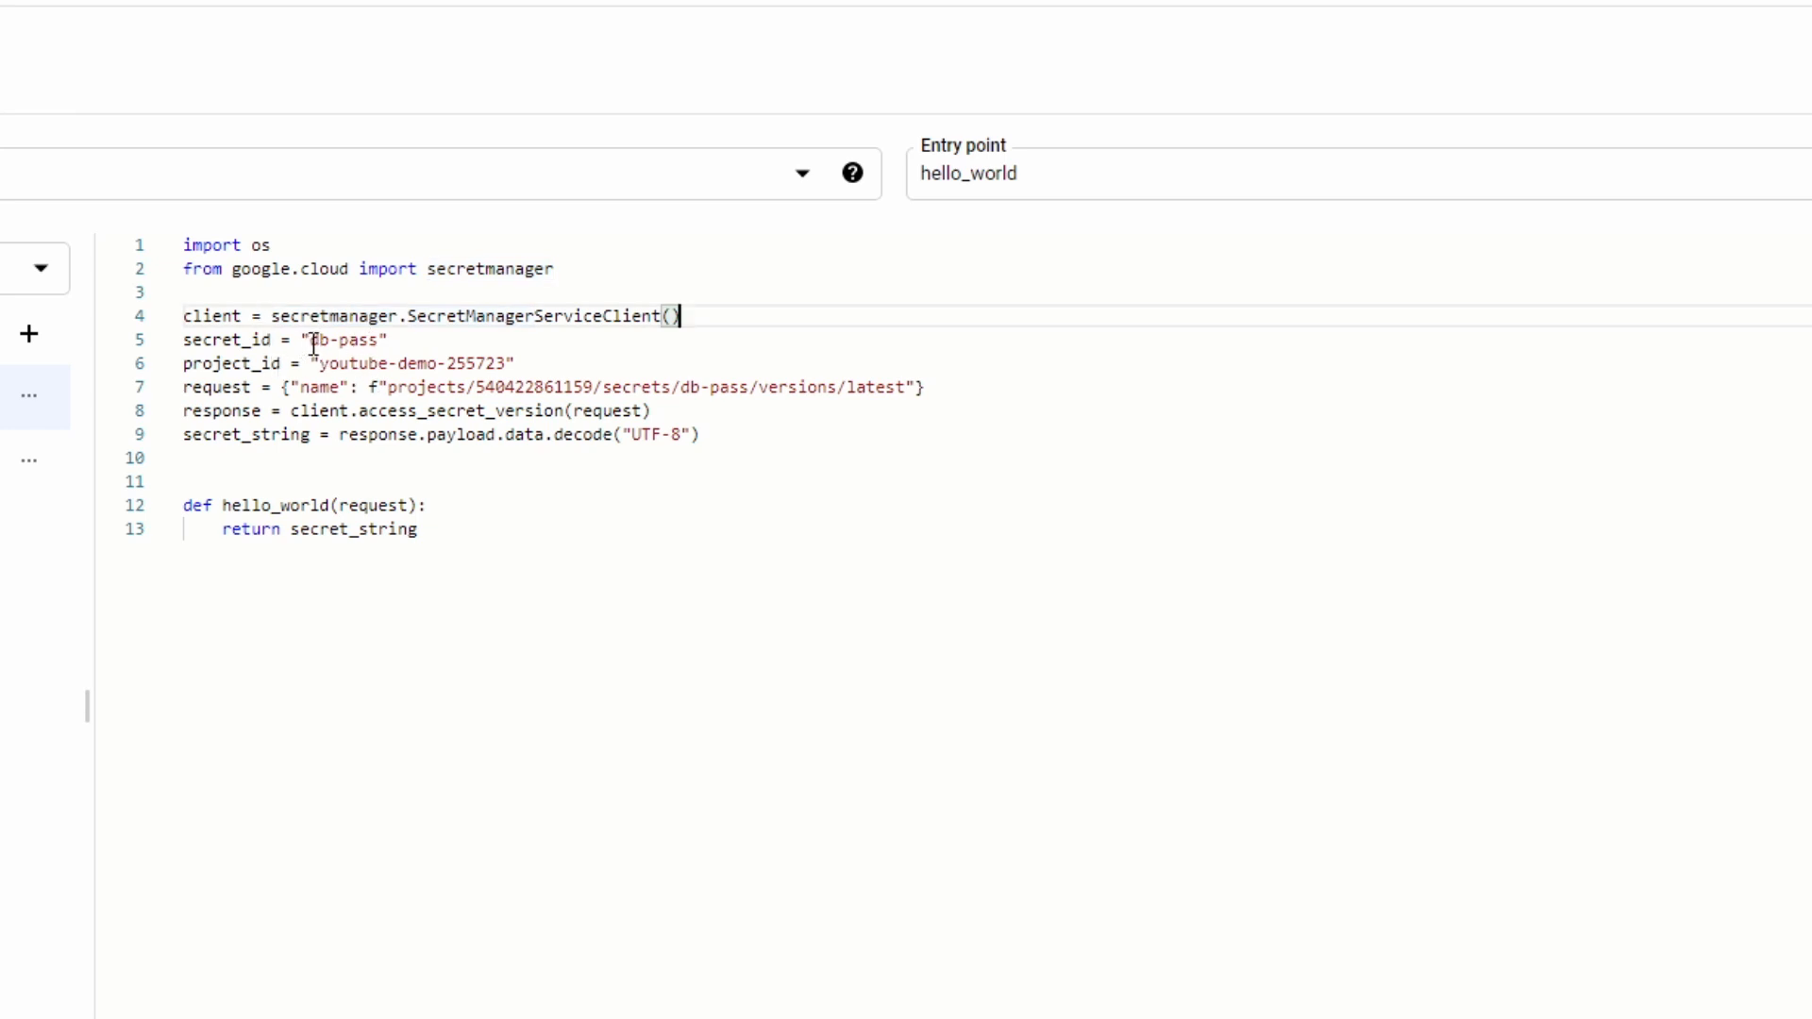
left_click_drag(311, 339, 388, 339)
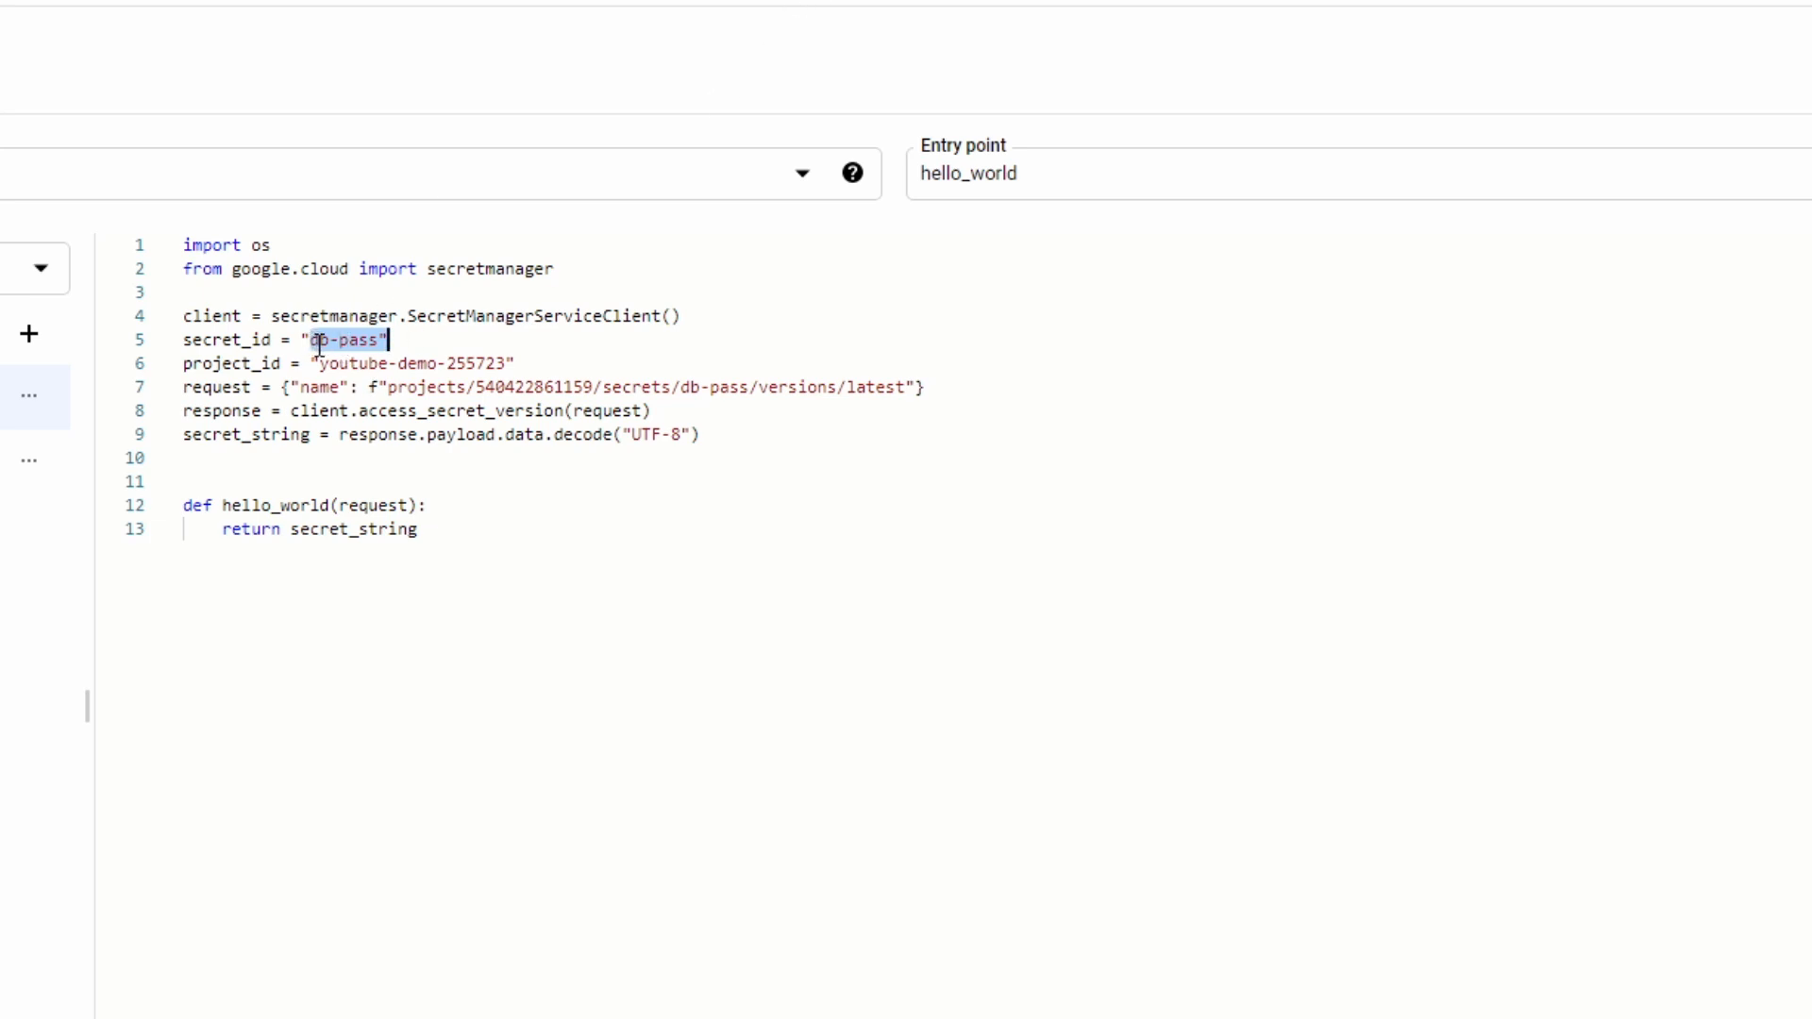
left_click_drag(311, 364, 496, 366)
left_click_drag(290, 387, 921, 383)
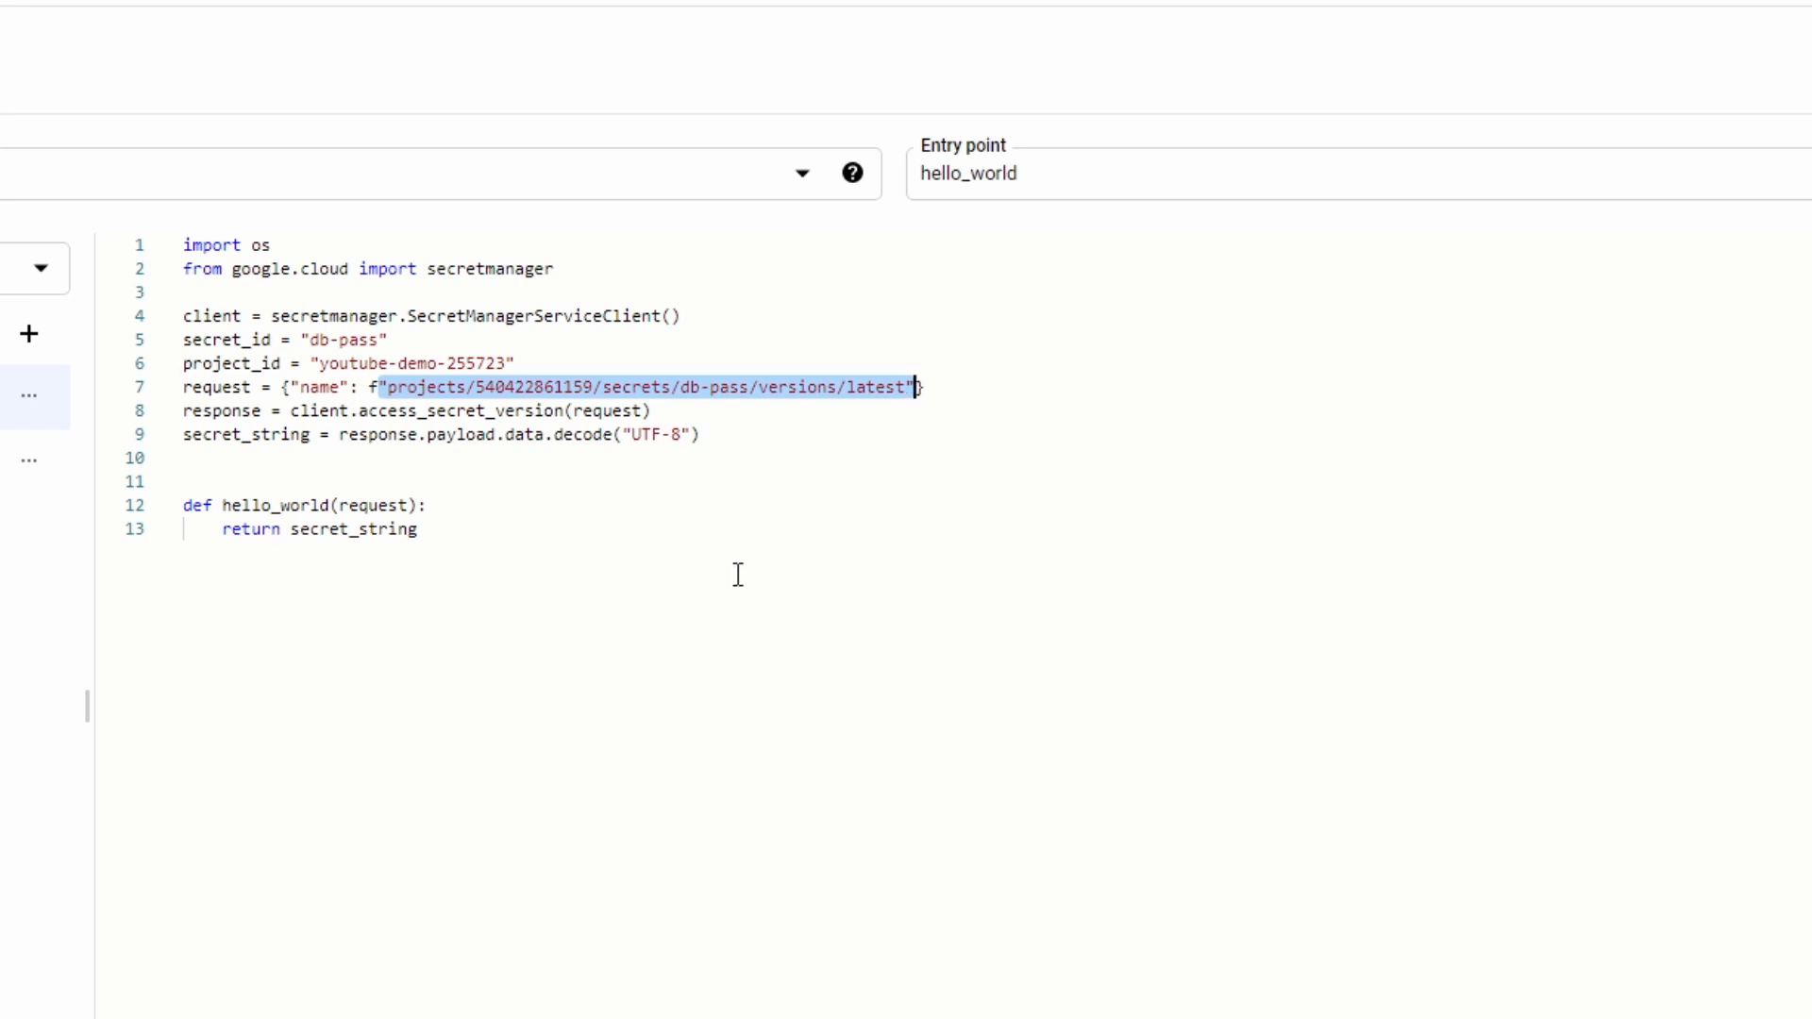
left_click(731, 457)
left_click_drag(707, 433, 120, 342)
- Examine the hello_world function and the secret retrieval code placed outside it in main.py, and open requirements.txt
left_click(490, 506)
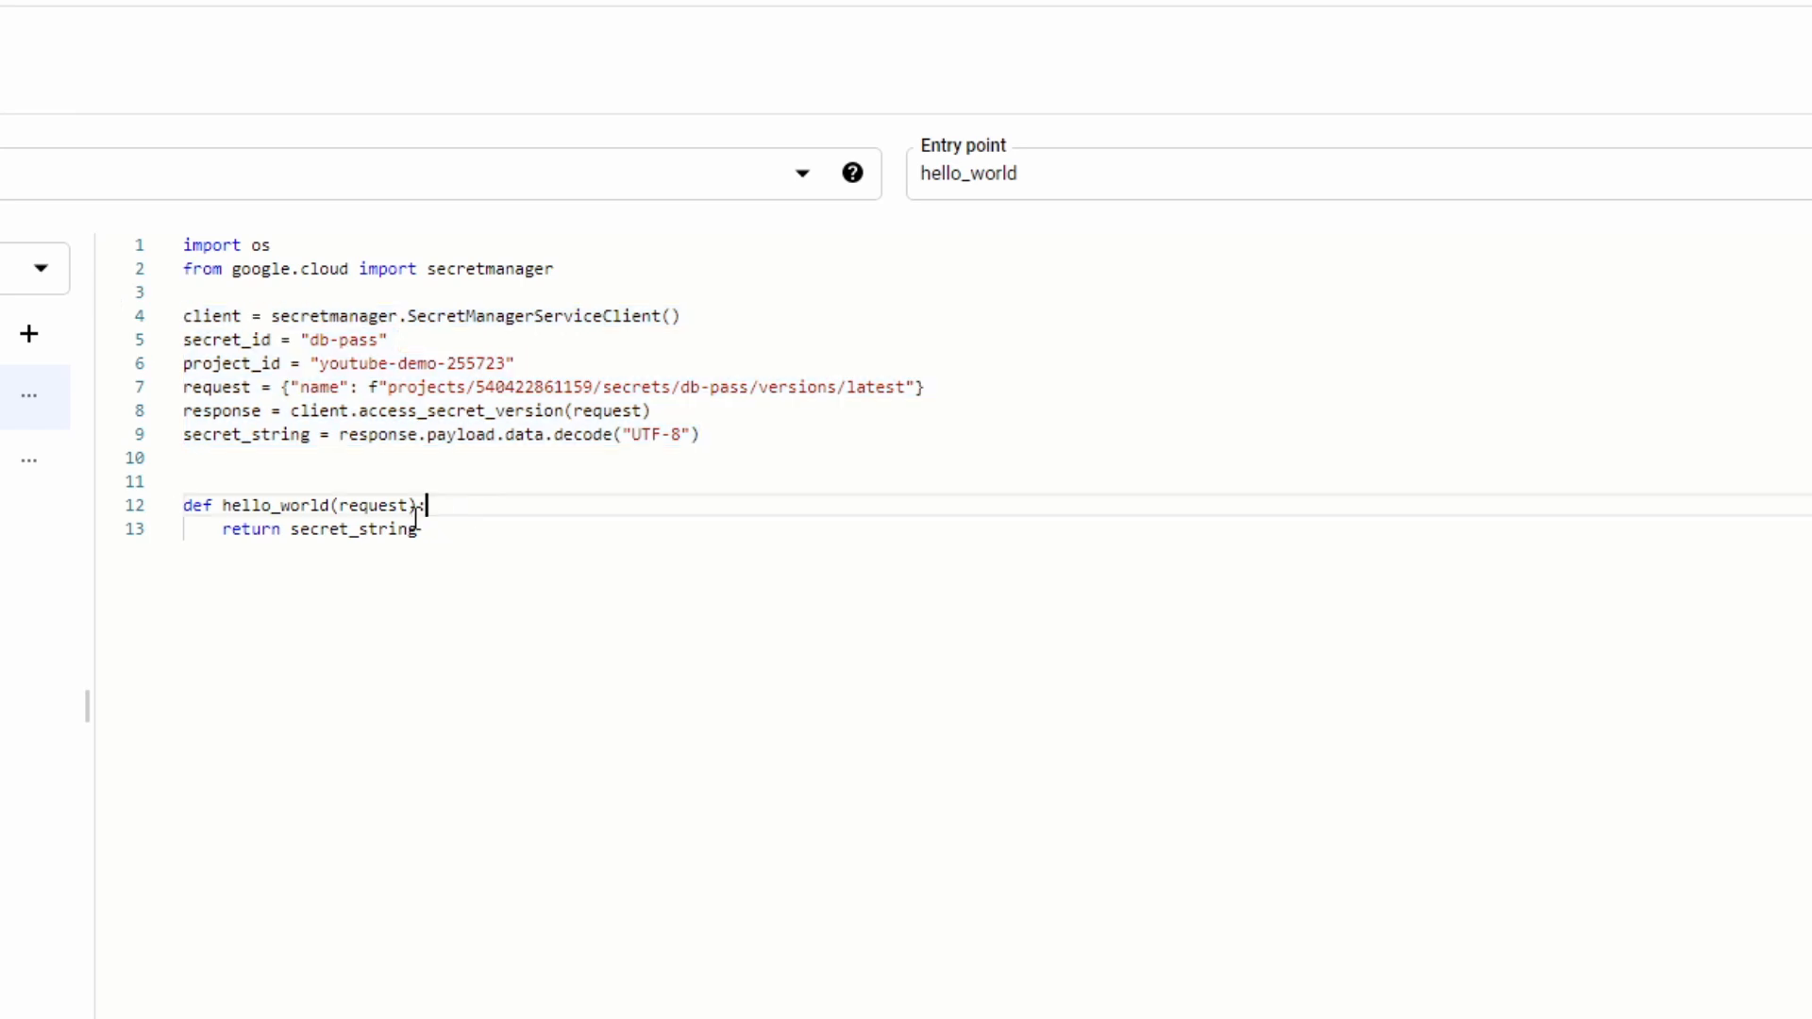
left_click_drag(416, 514, 193, 502)
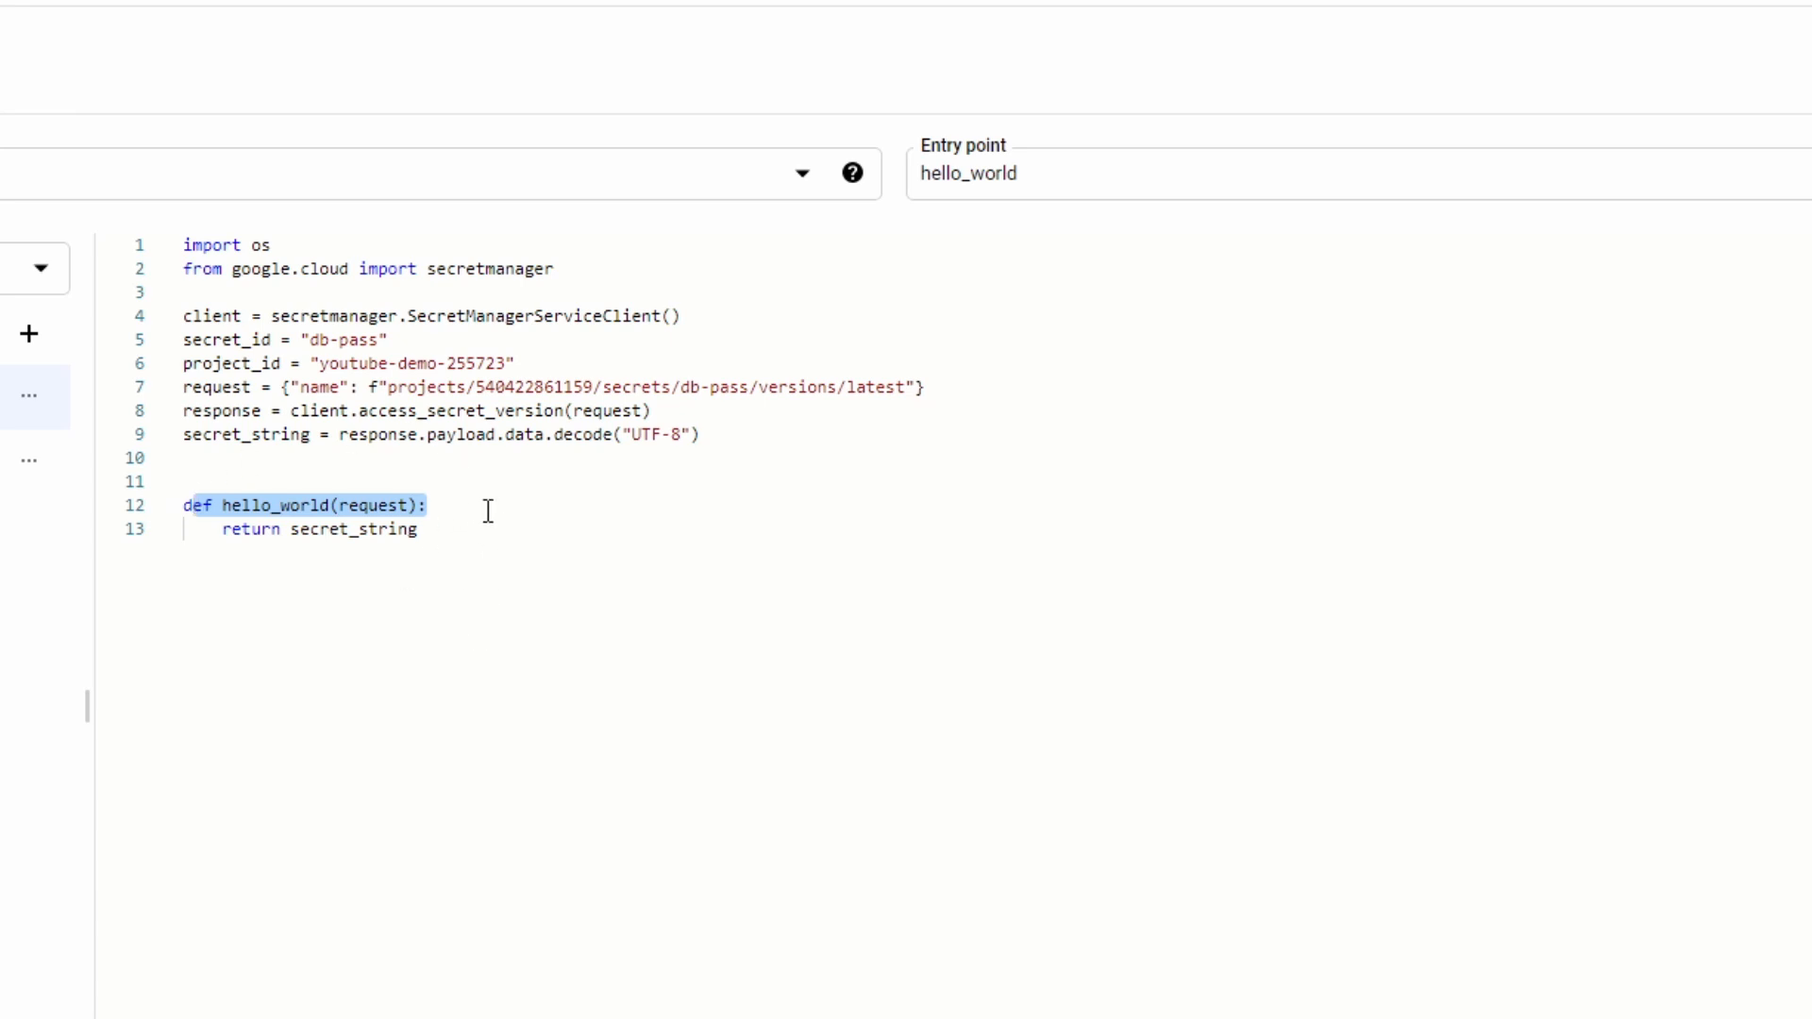
left_click(450, 572)
left_click_drag(204, 504, 321, 505)
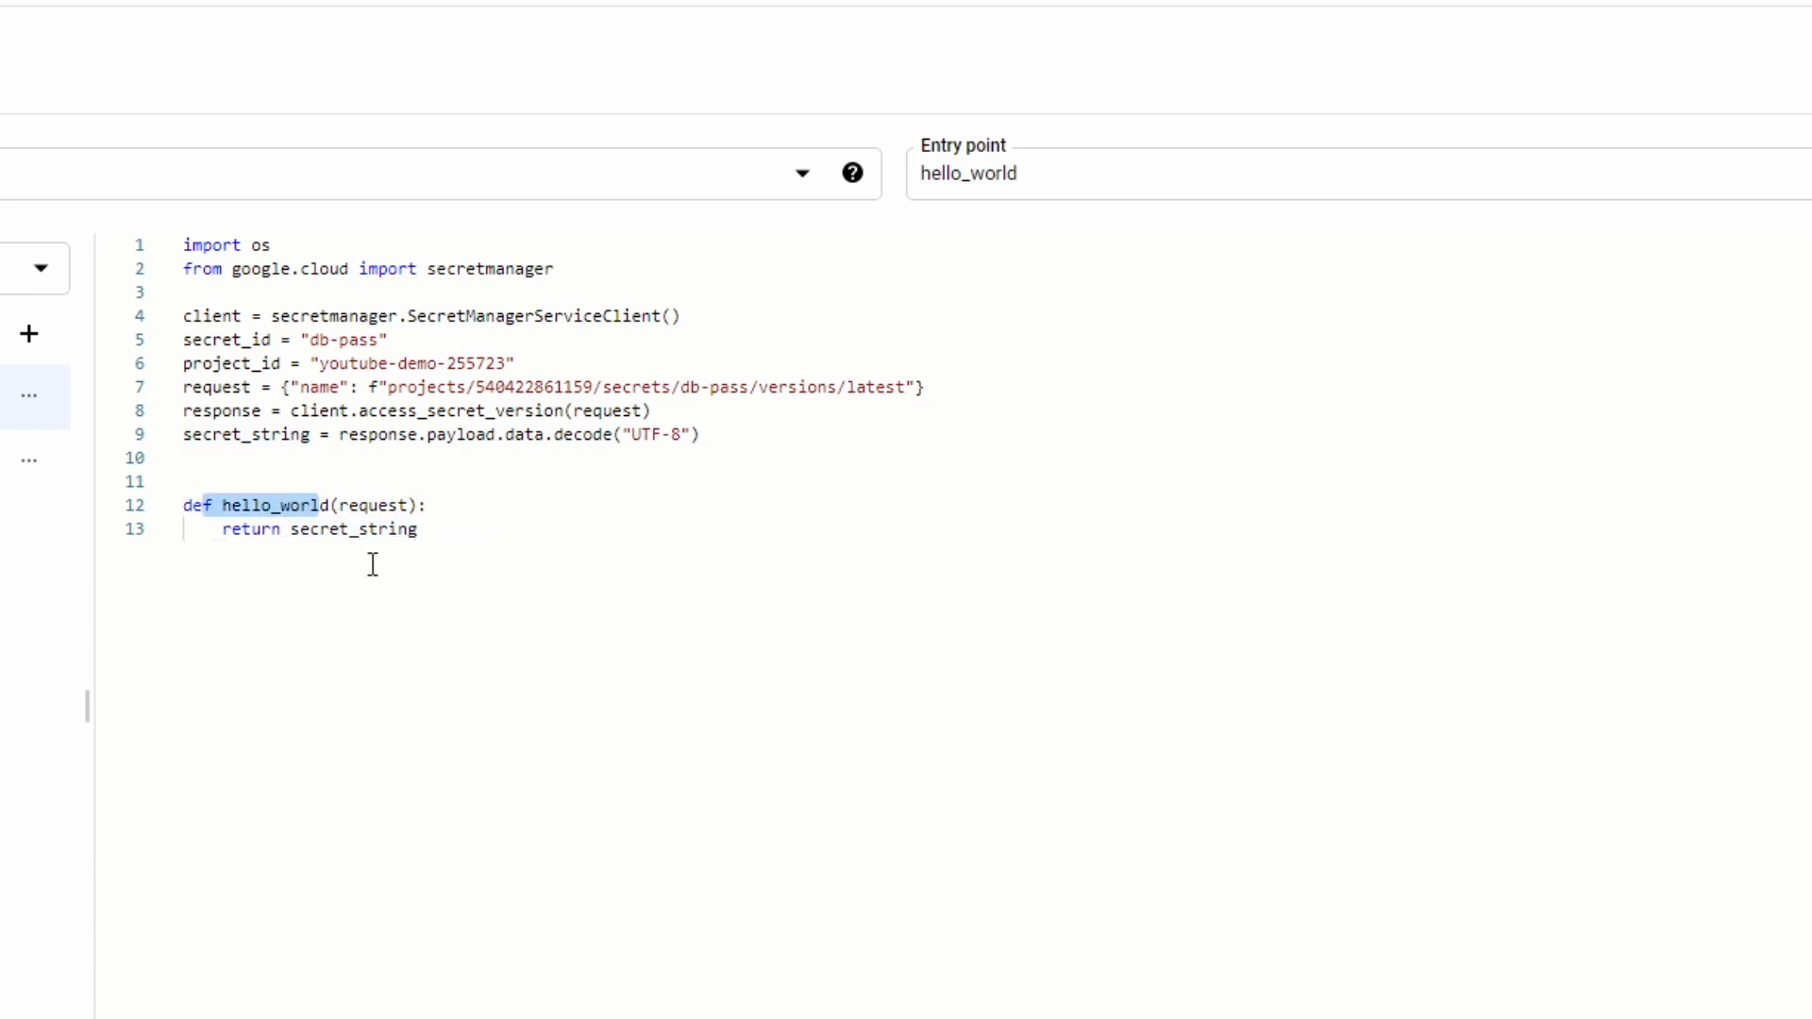
left_click_drag(740, 437, 186, 315)
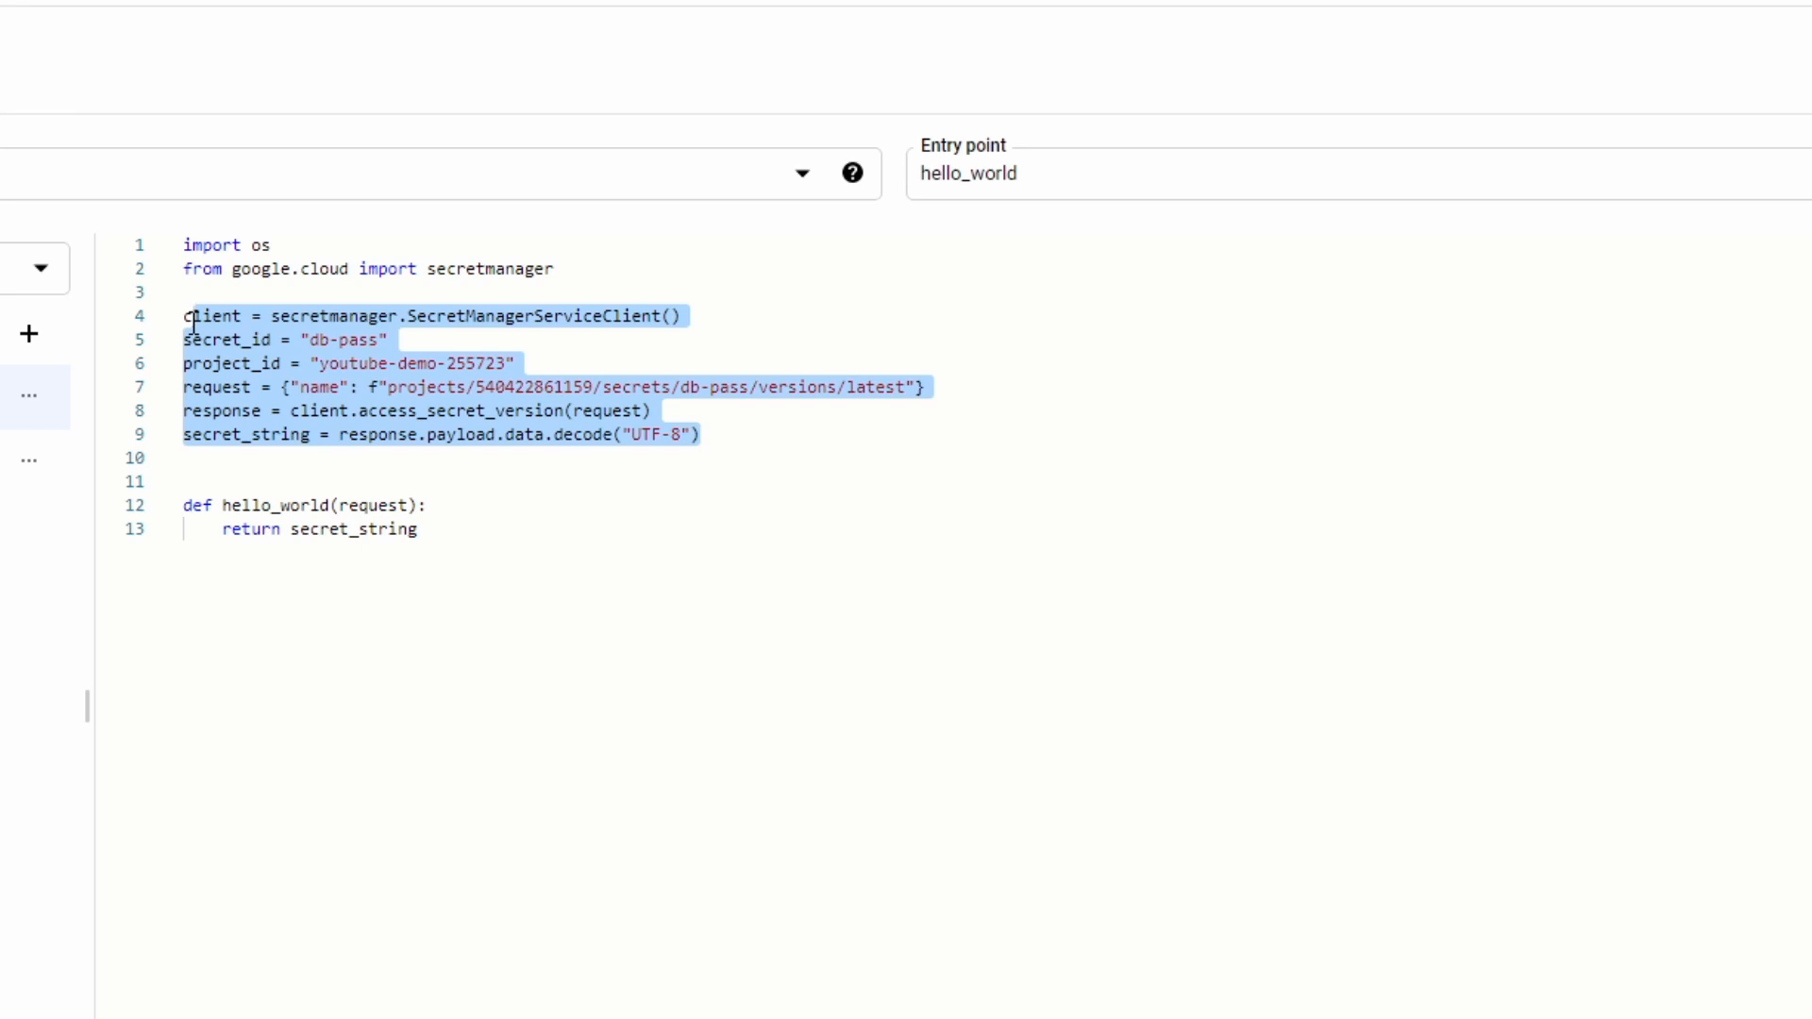
left_click(595, 475)
left_click(746, 444)
left_click_drag(745, 444, 429, 389)
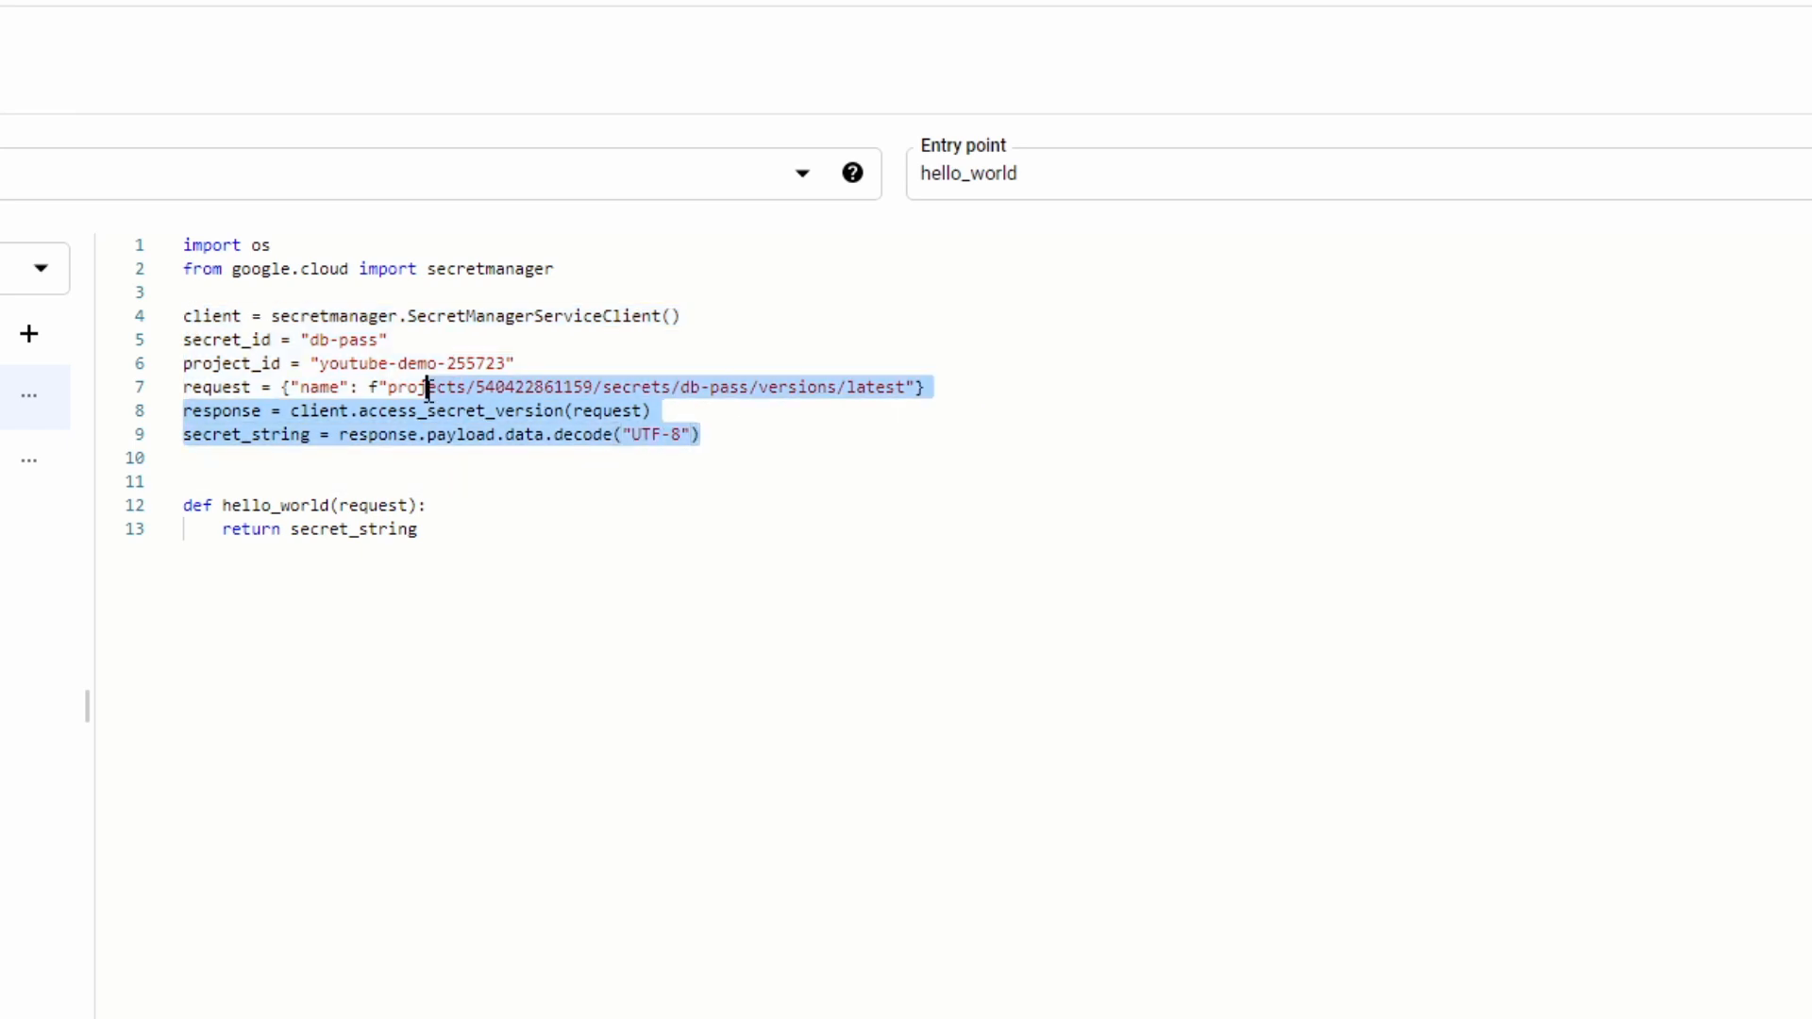
left_click(538, 453)
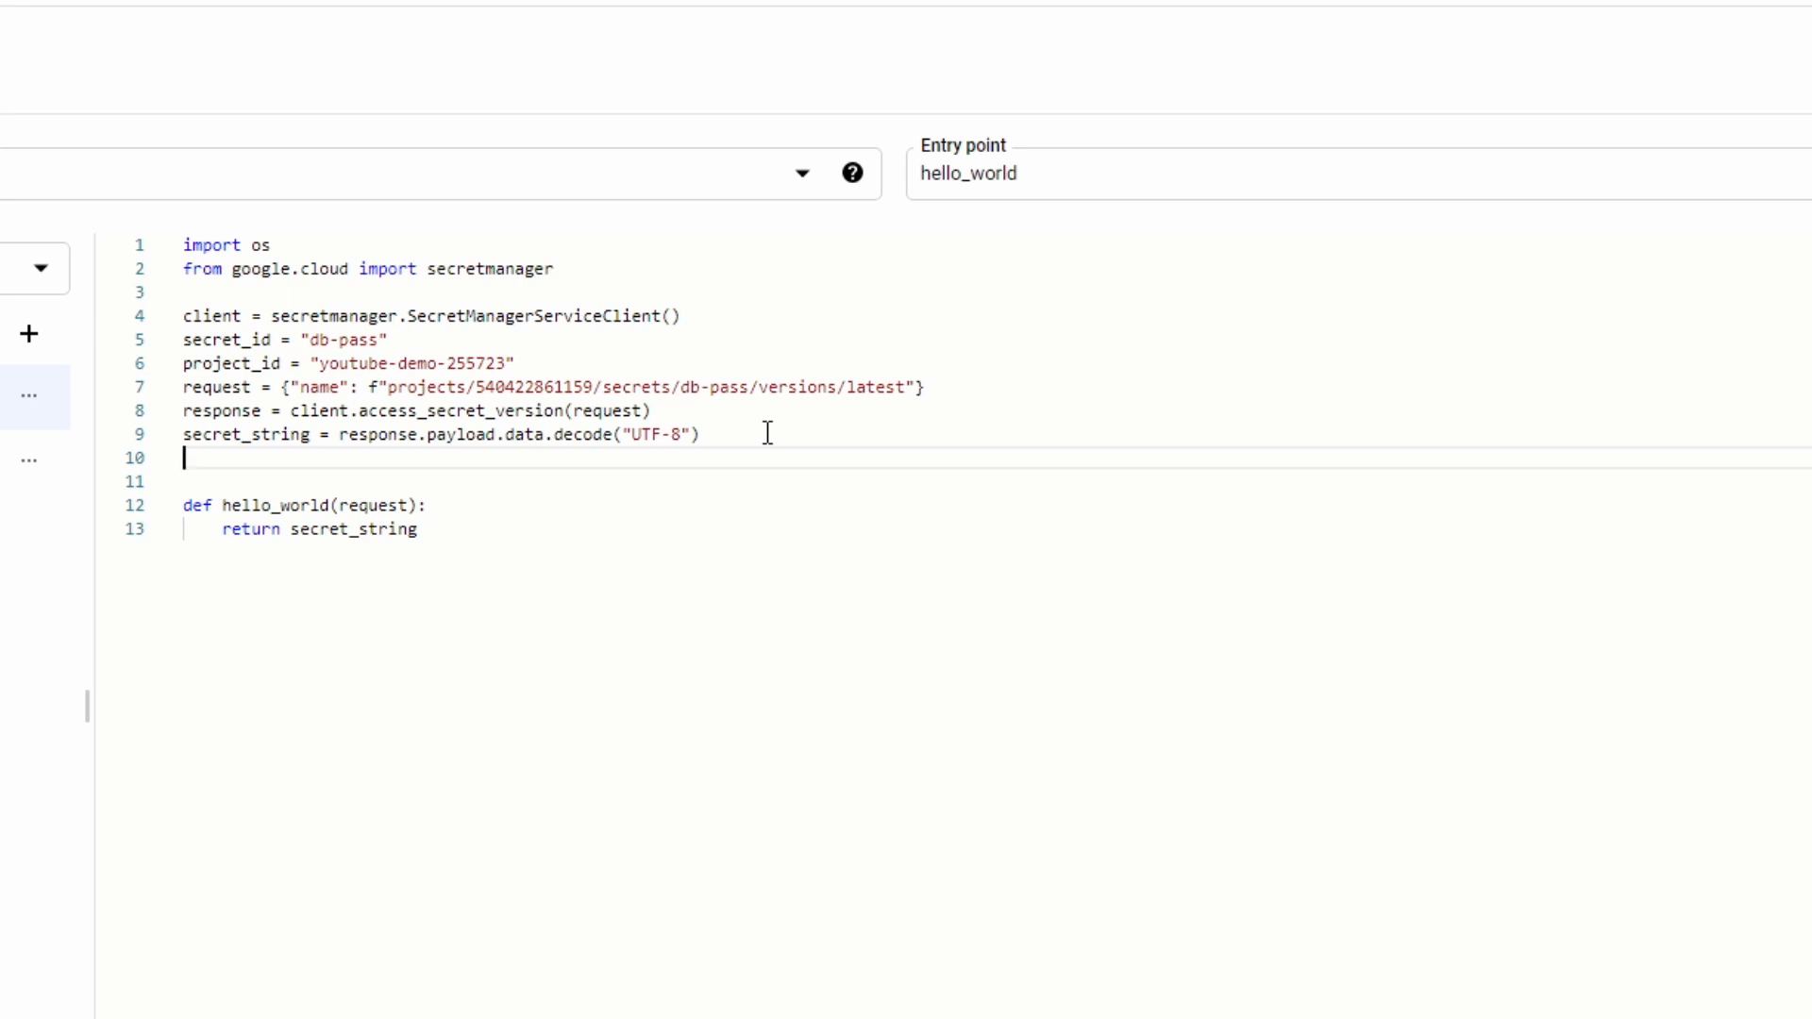
left_click_drag(751, 441, 186, 321)
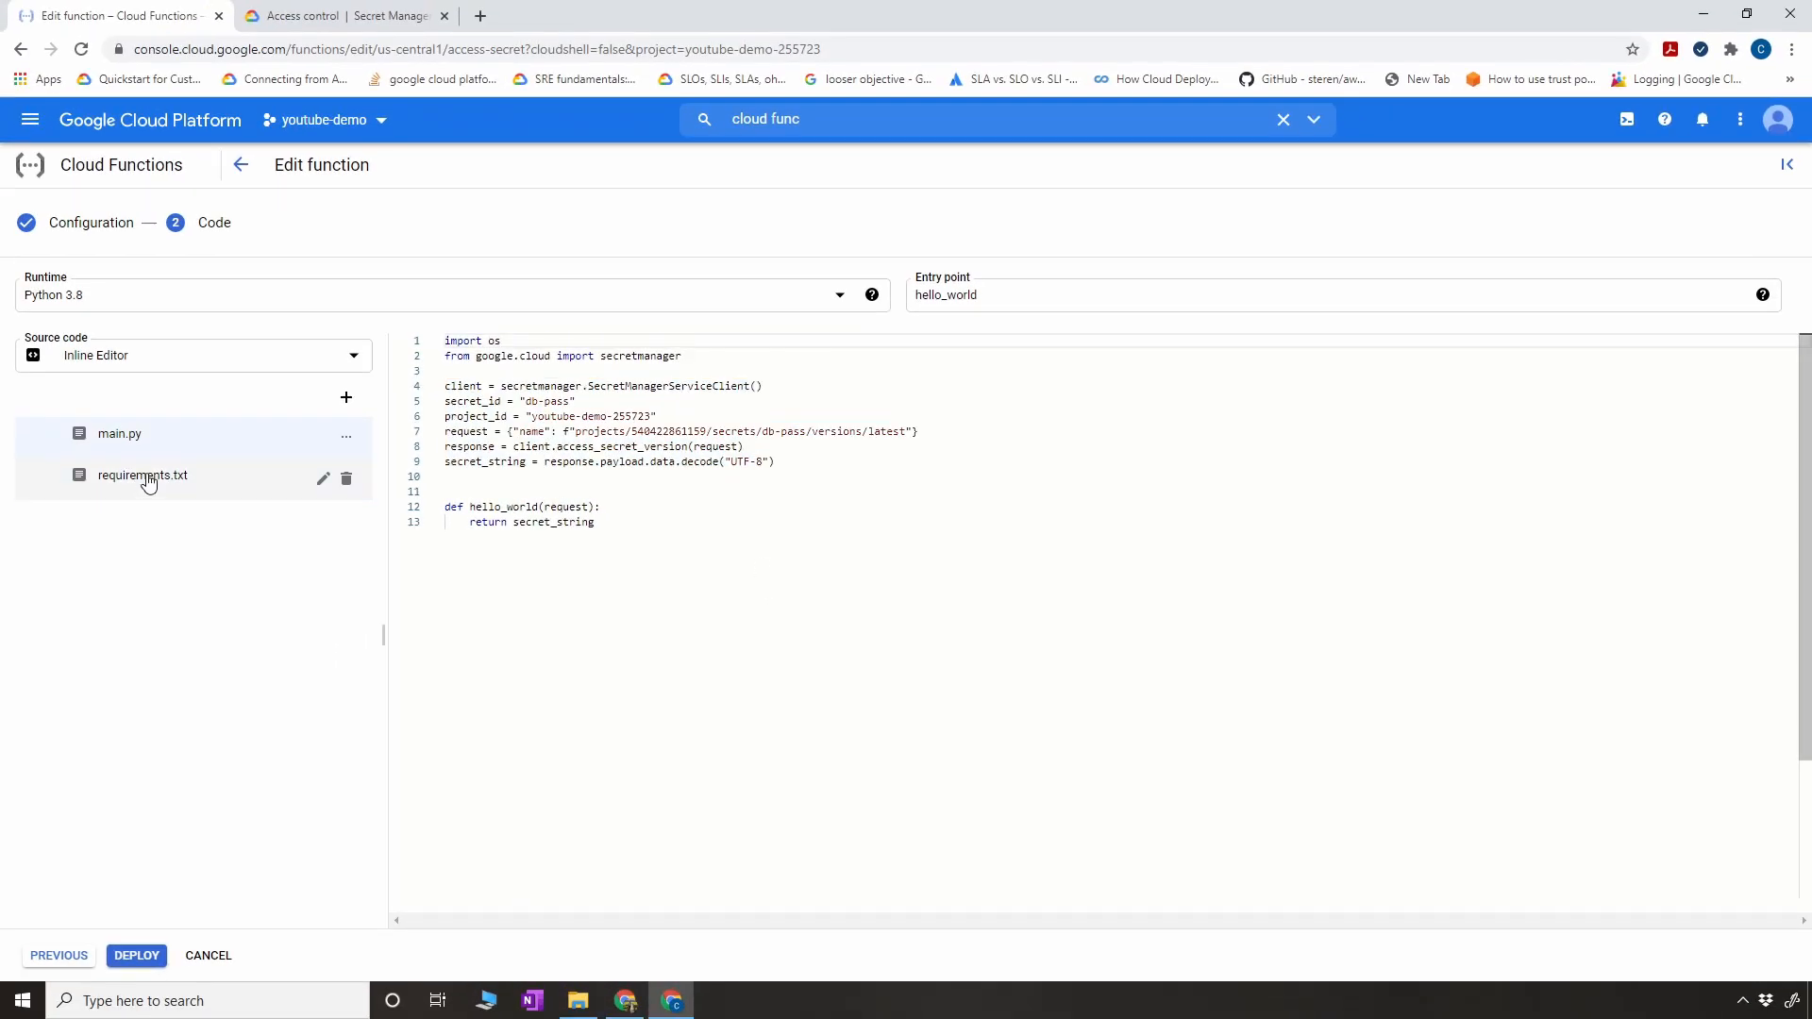
left_click(147, 478)
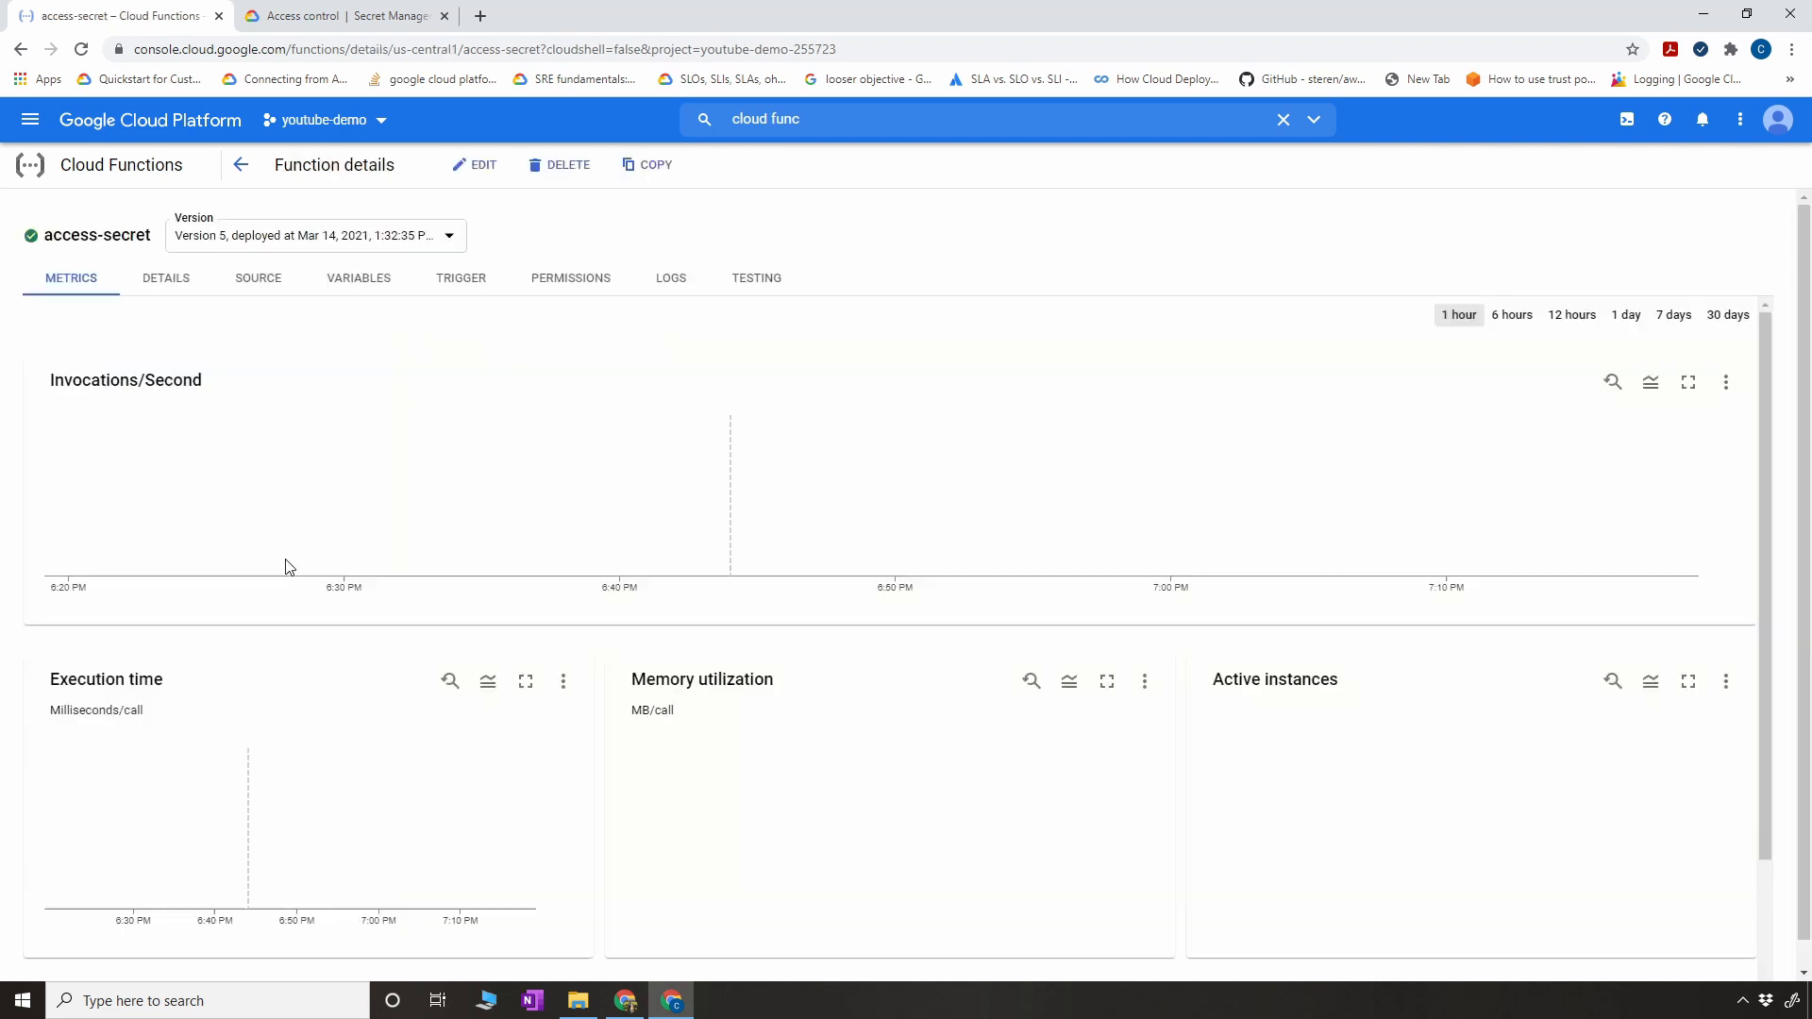
- Look up the service account in the access-secret function's details and go to the project's IAM permissions by searching for "iam"
left_click(158, 283)
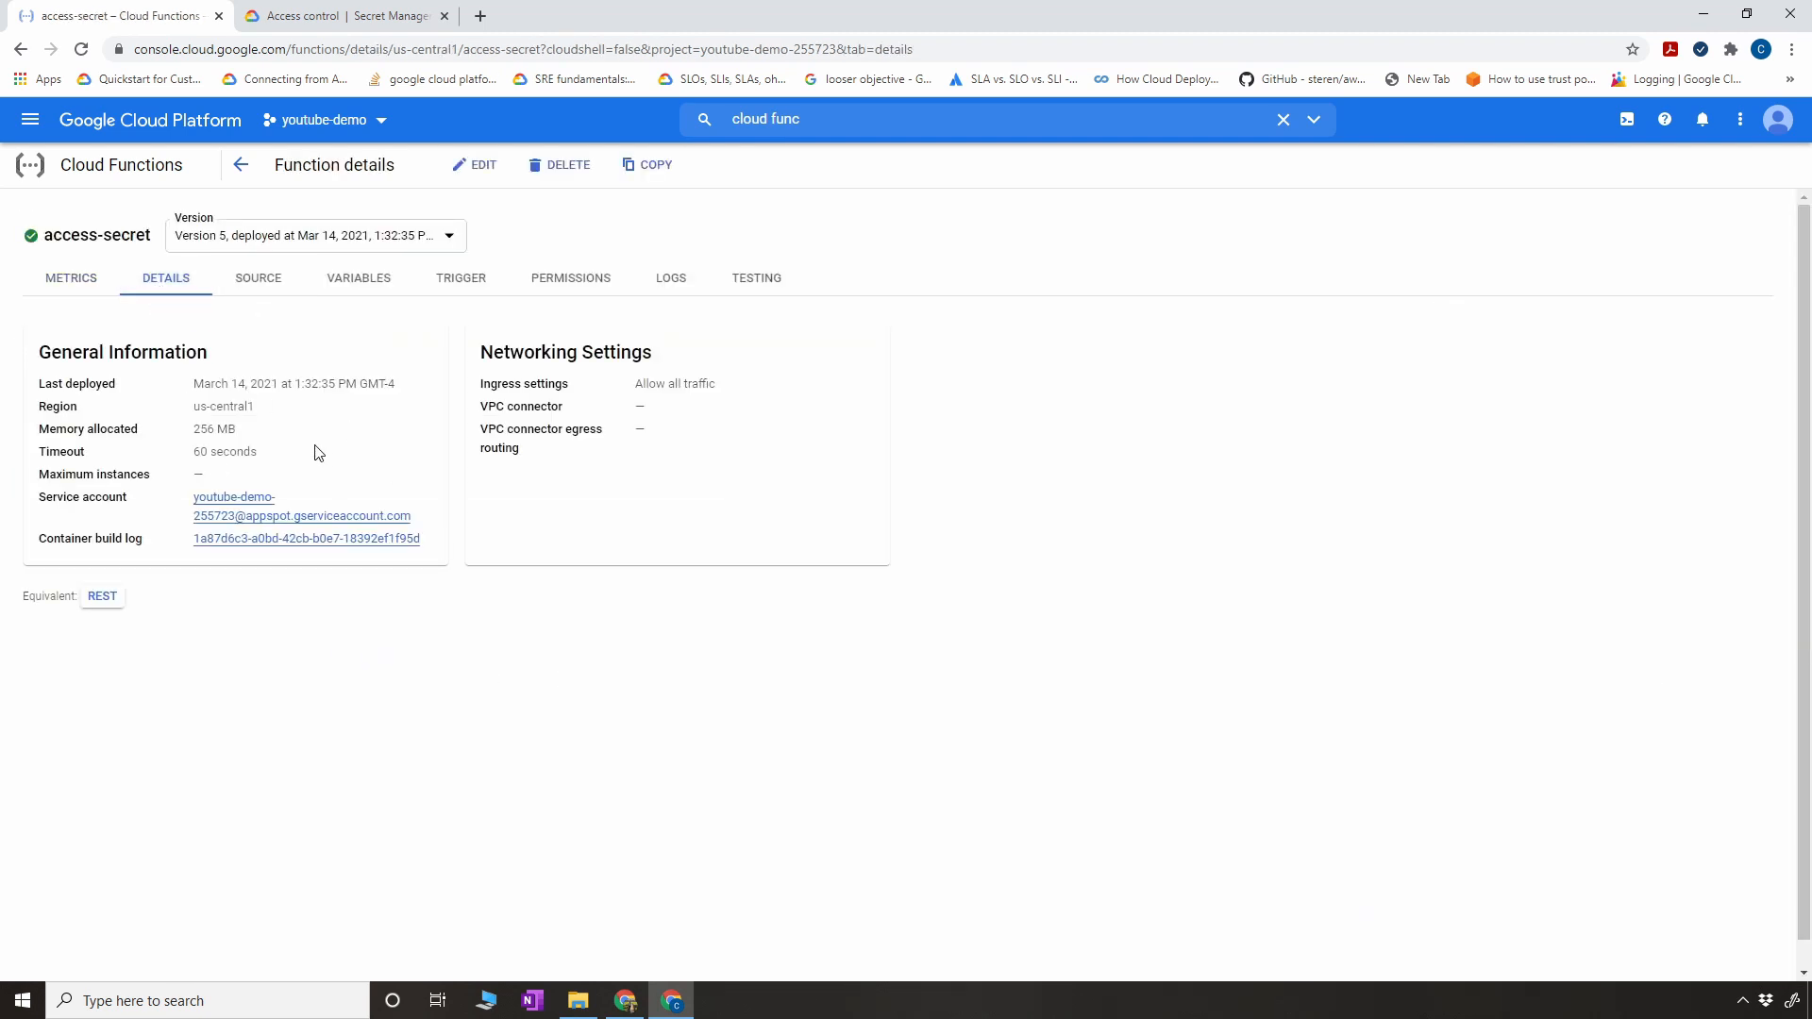
left_click_drag(188, 505, 427, 526)
key("ctrl+c")
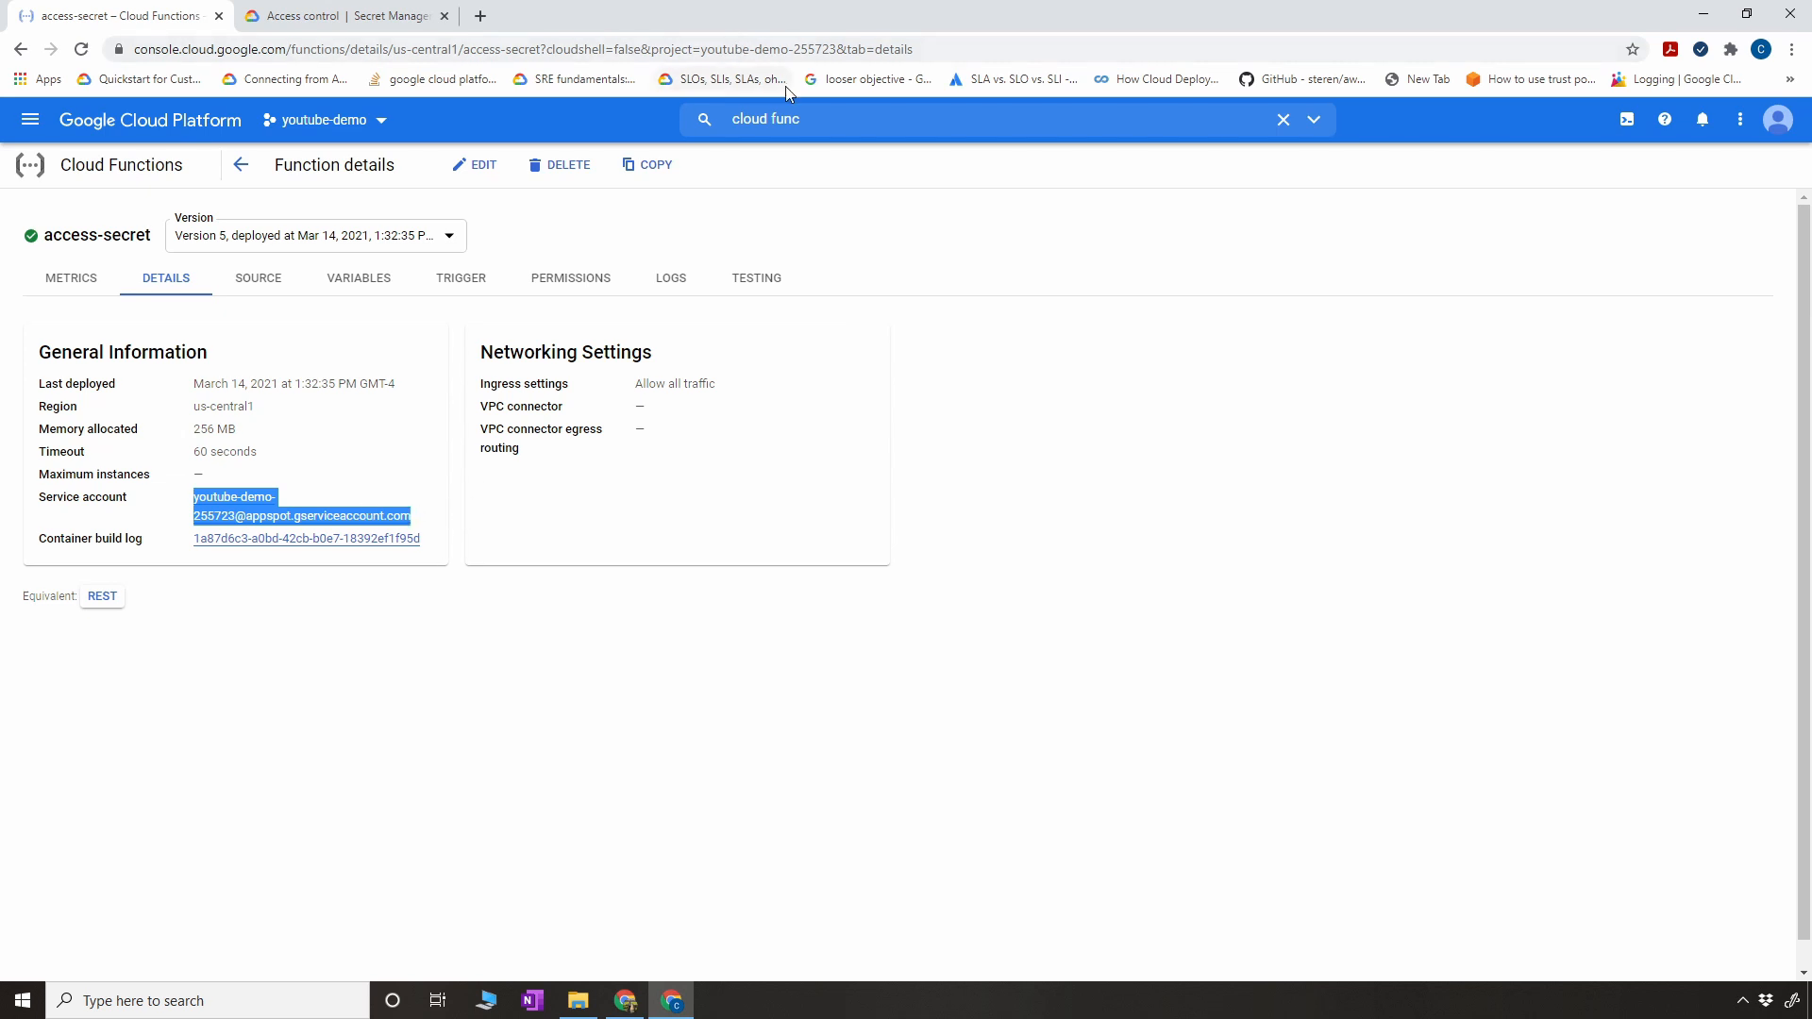
left_click_drag(842, 117, 667, 120)
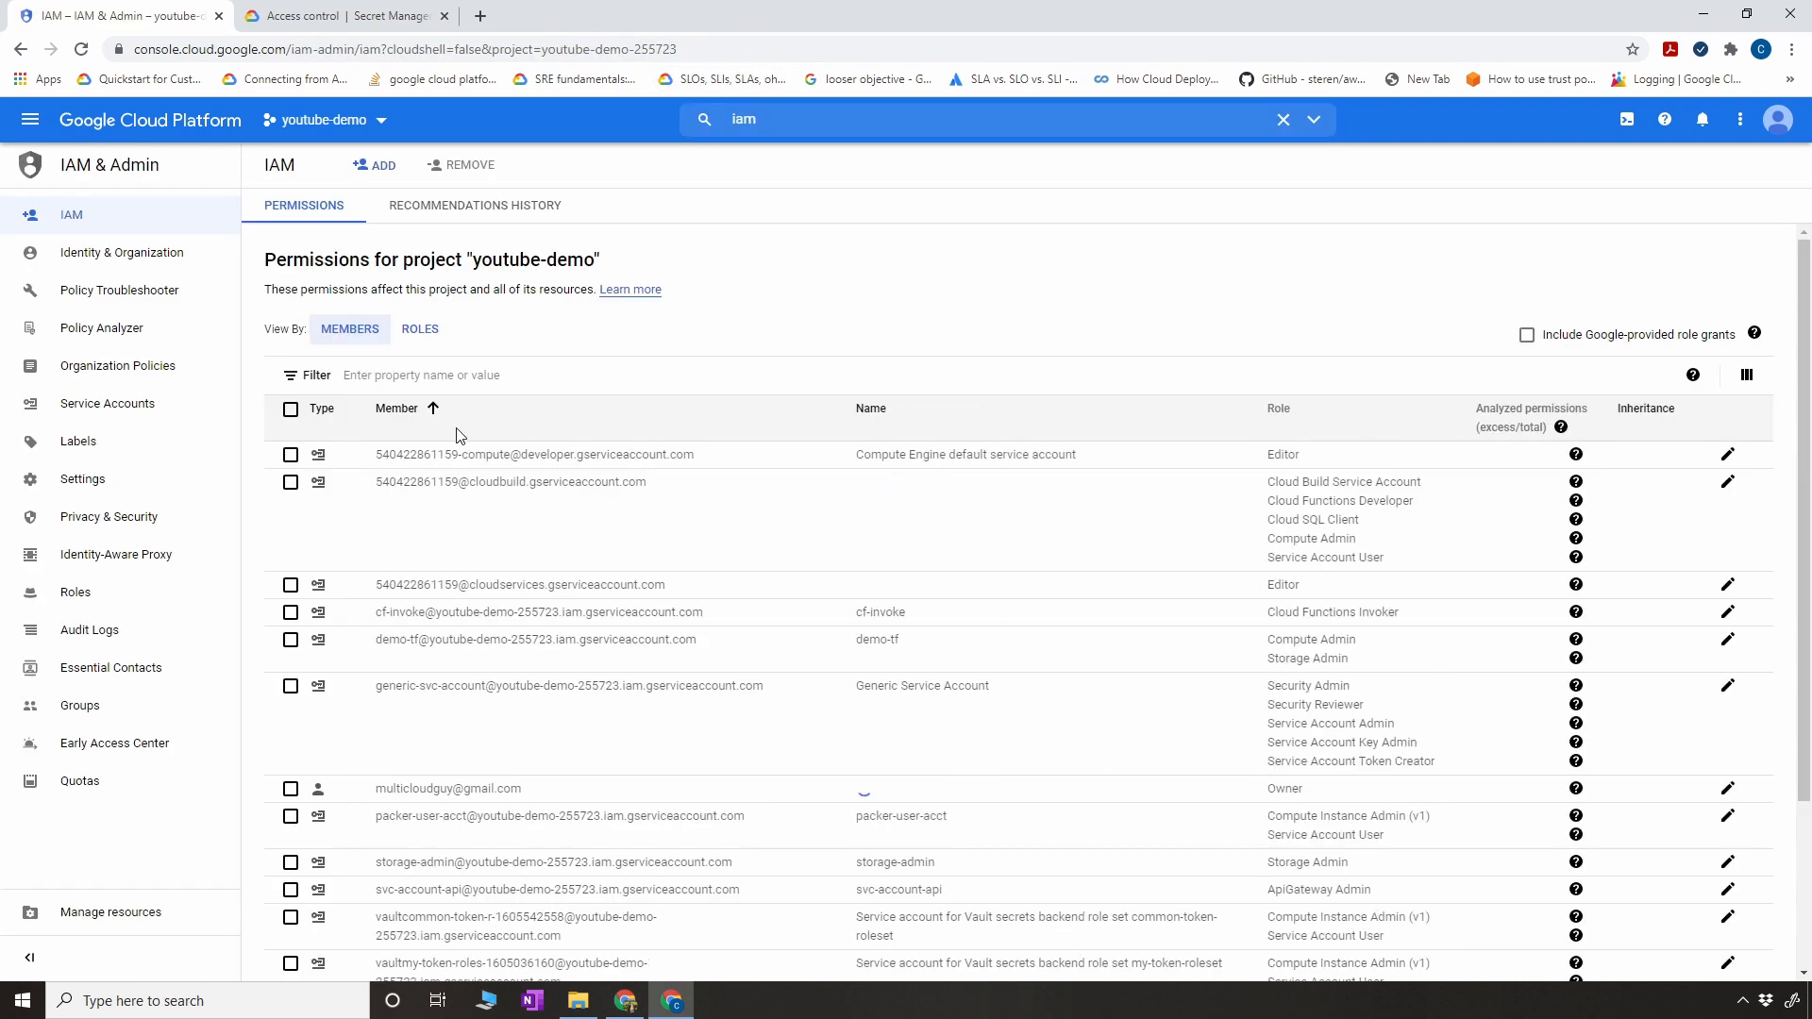
- Filter the project's IAM members by the access-secret function's service account address
left_click(493, 463)
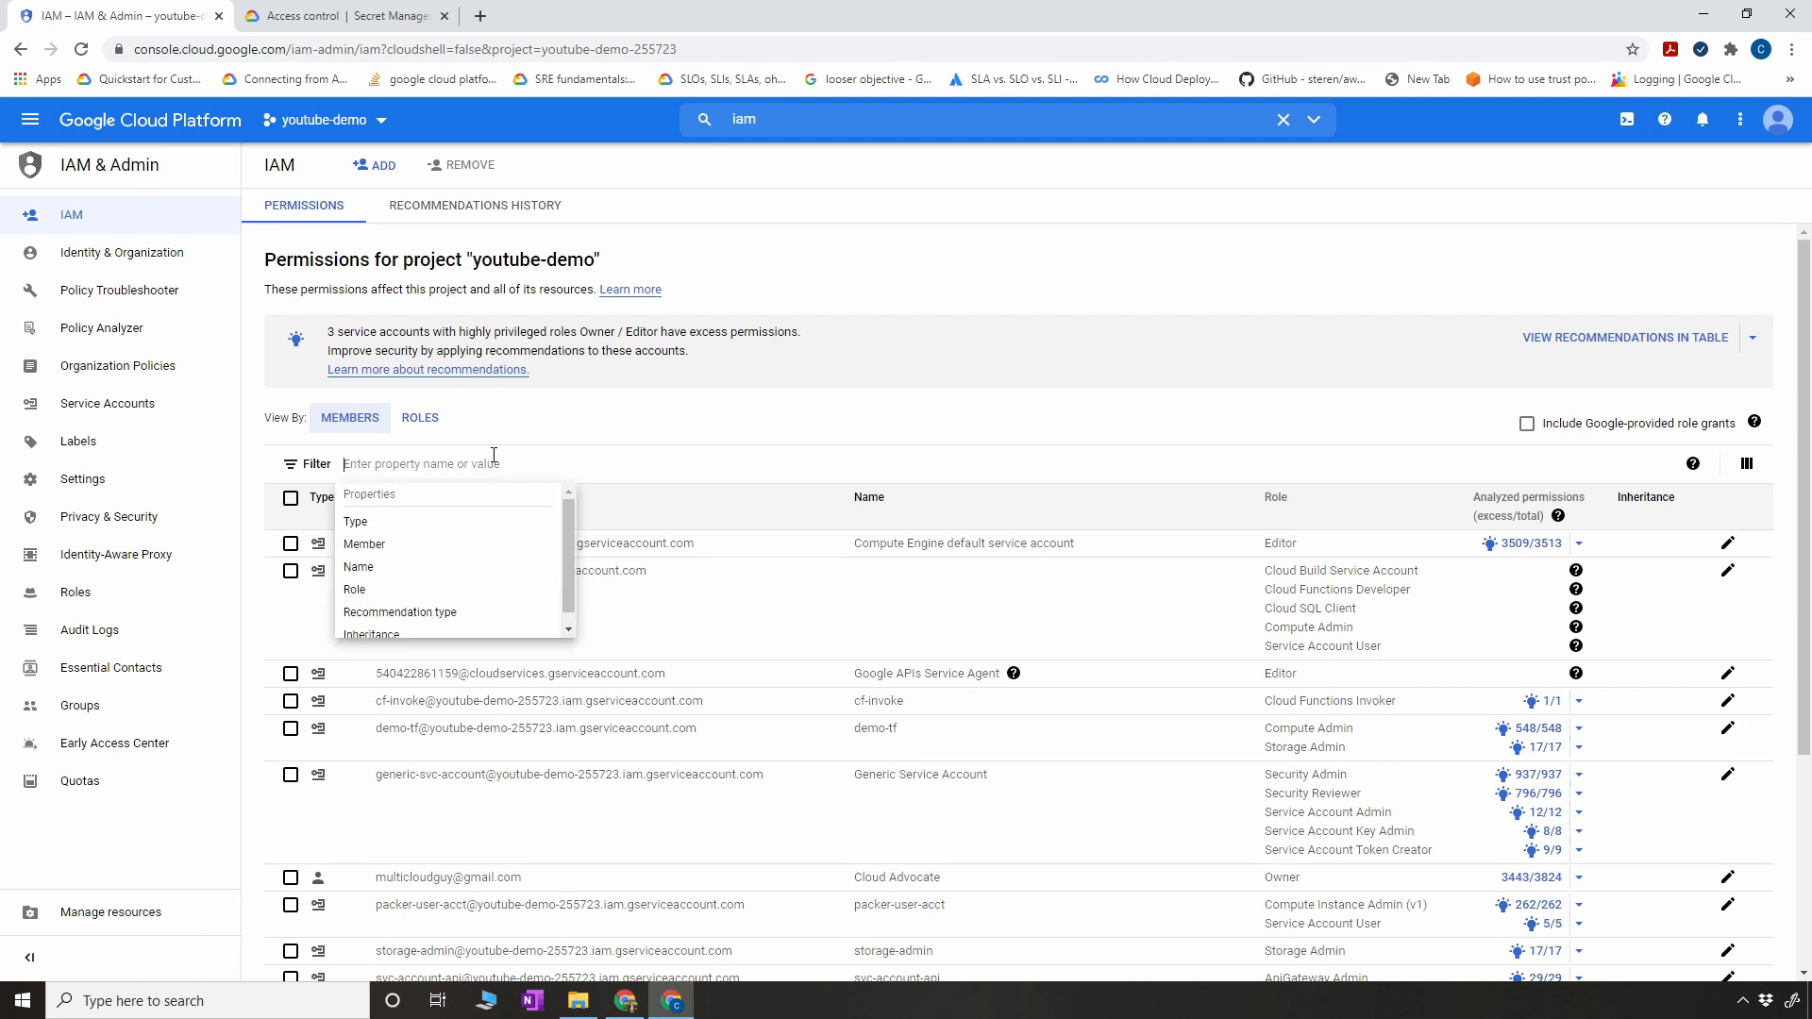
key("ctrl+v")
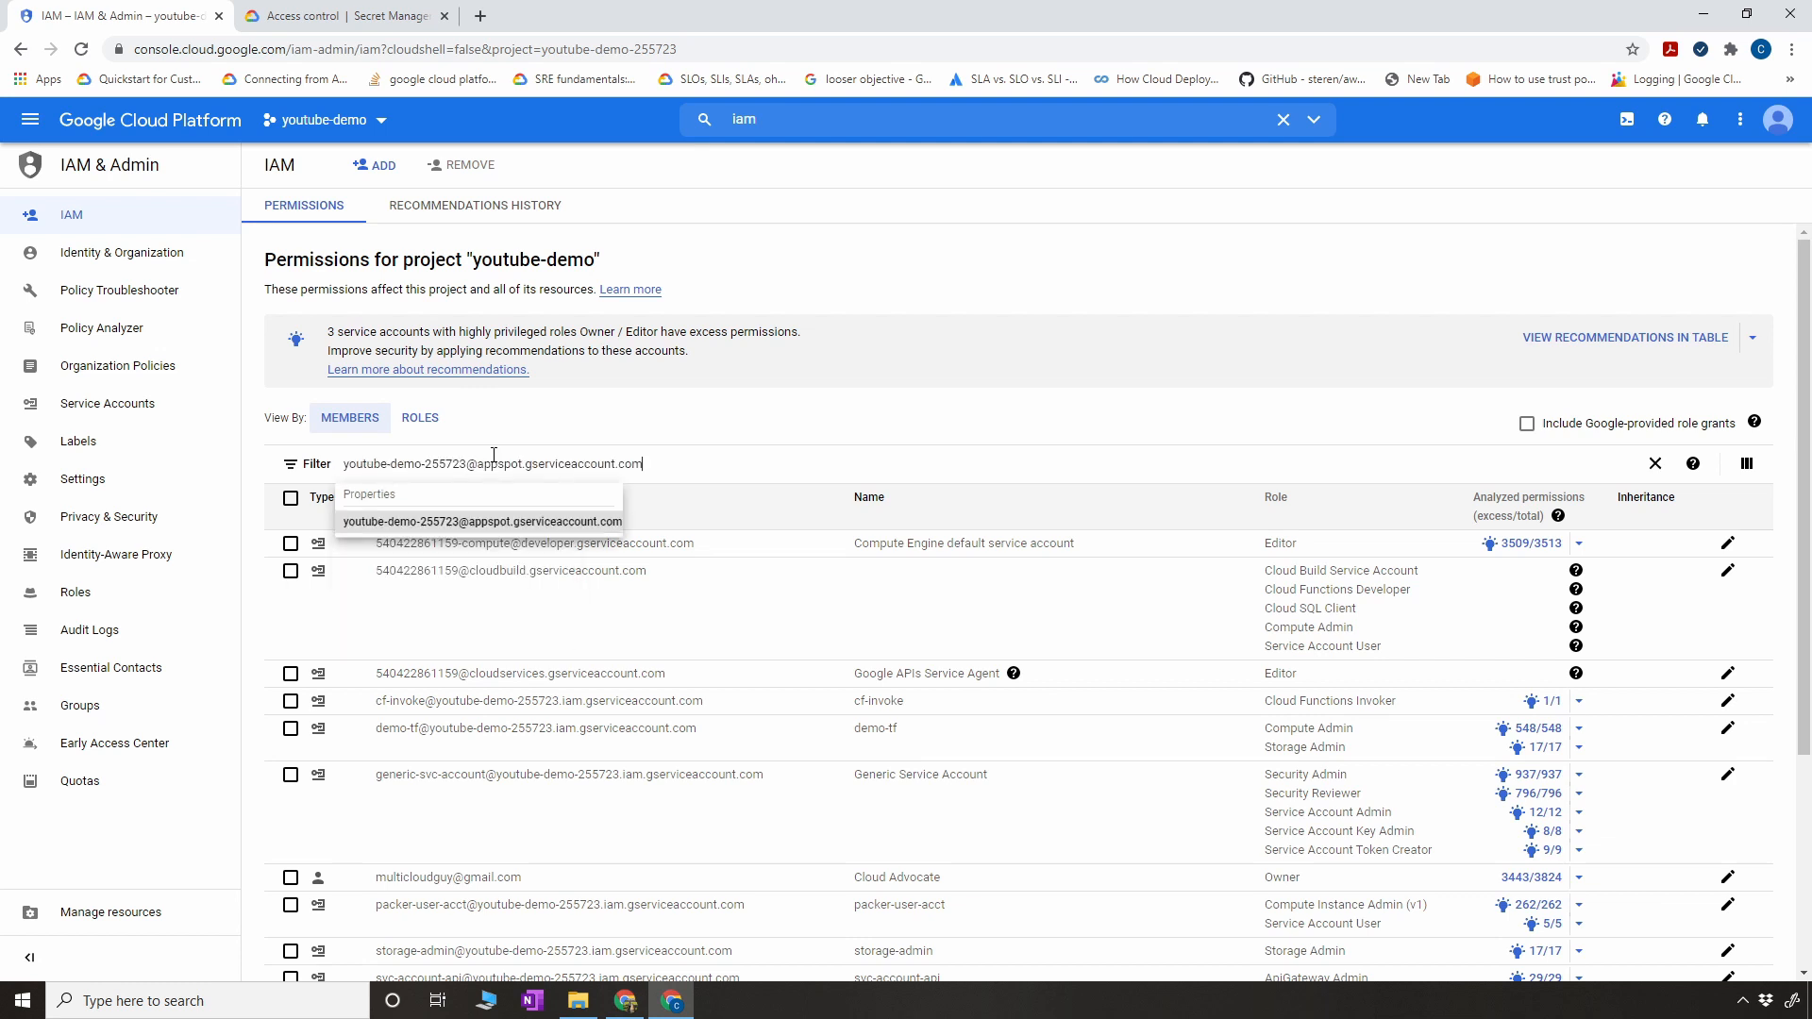
left_click(525, 521)
left_click(1203, 673)
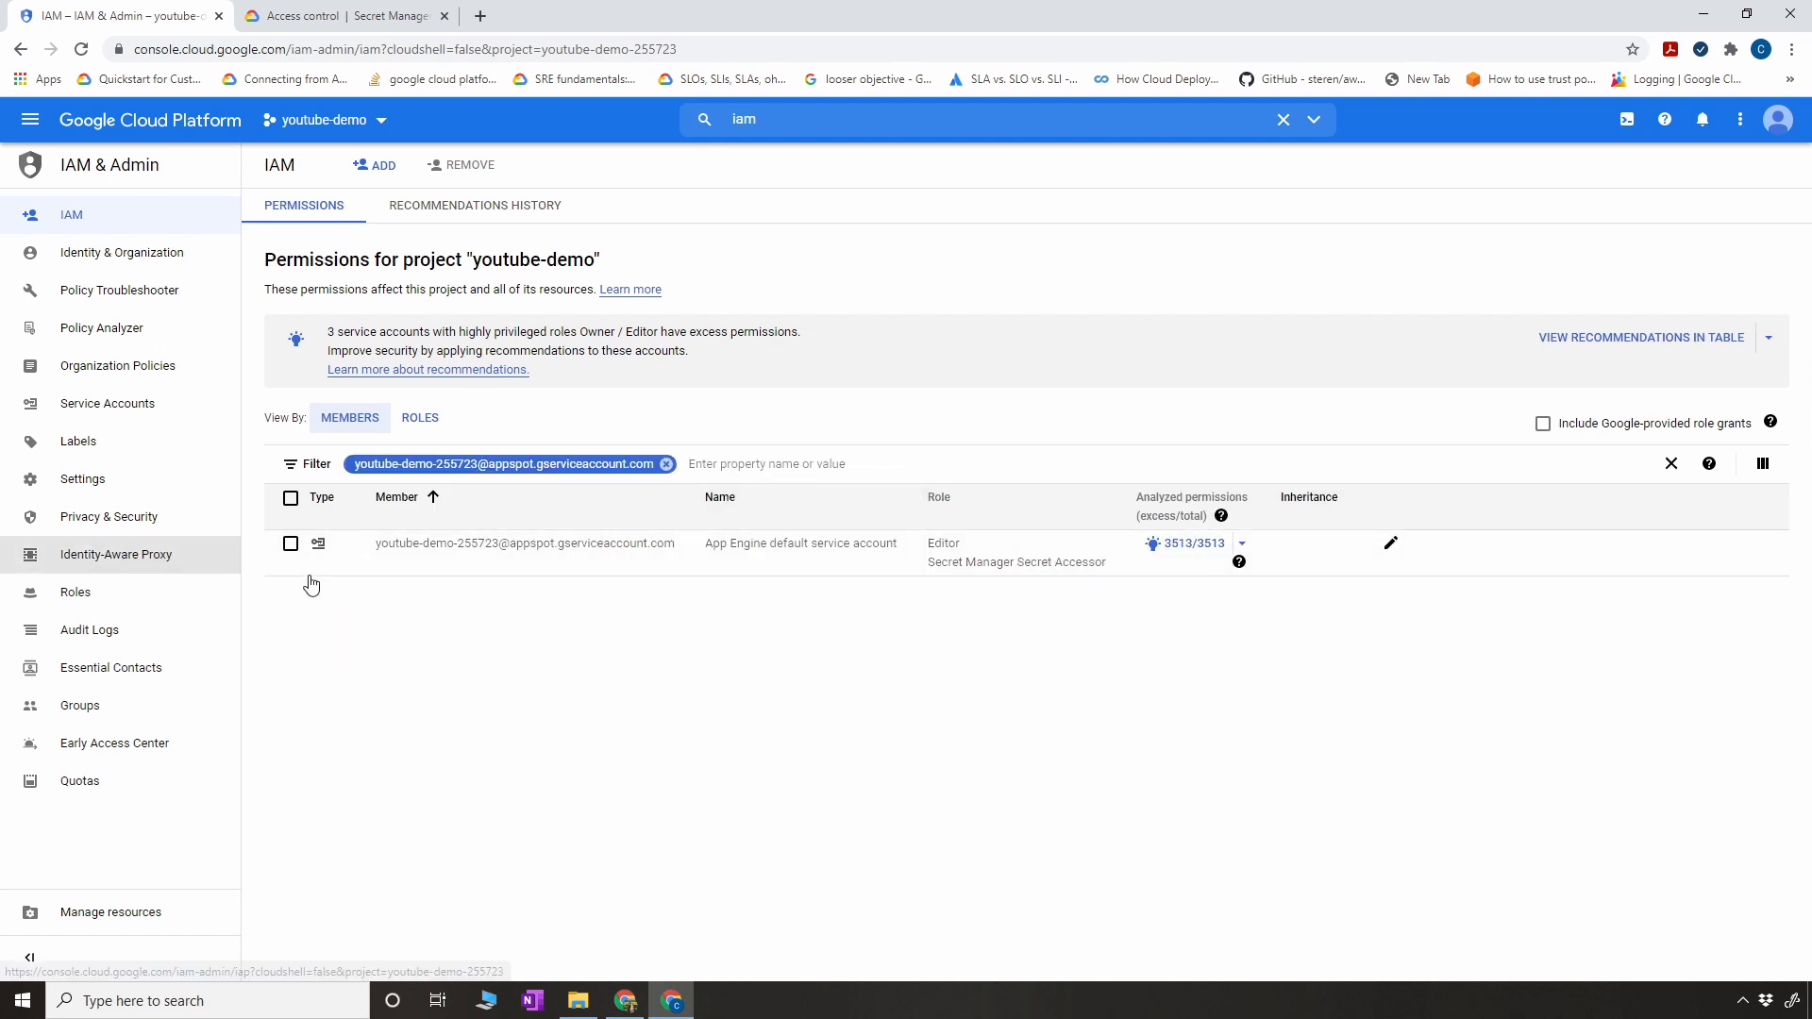
- Open the filtered service account's permissions for editing and look at the roles available for its Secret Manager role entry
mouse_move(1179, 563)
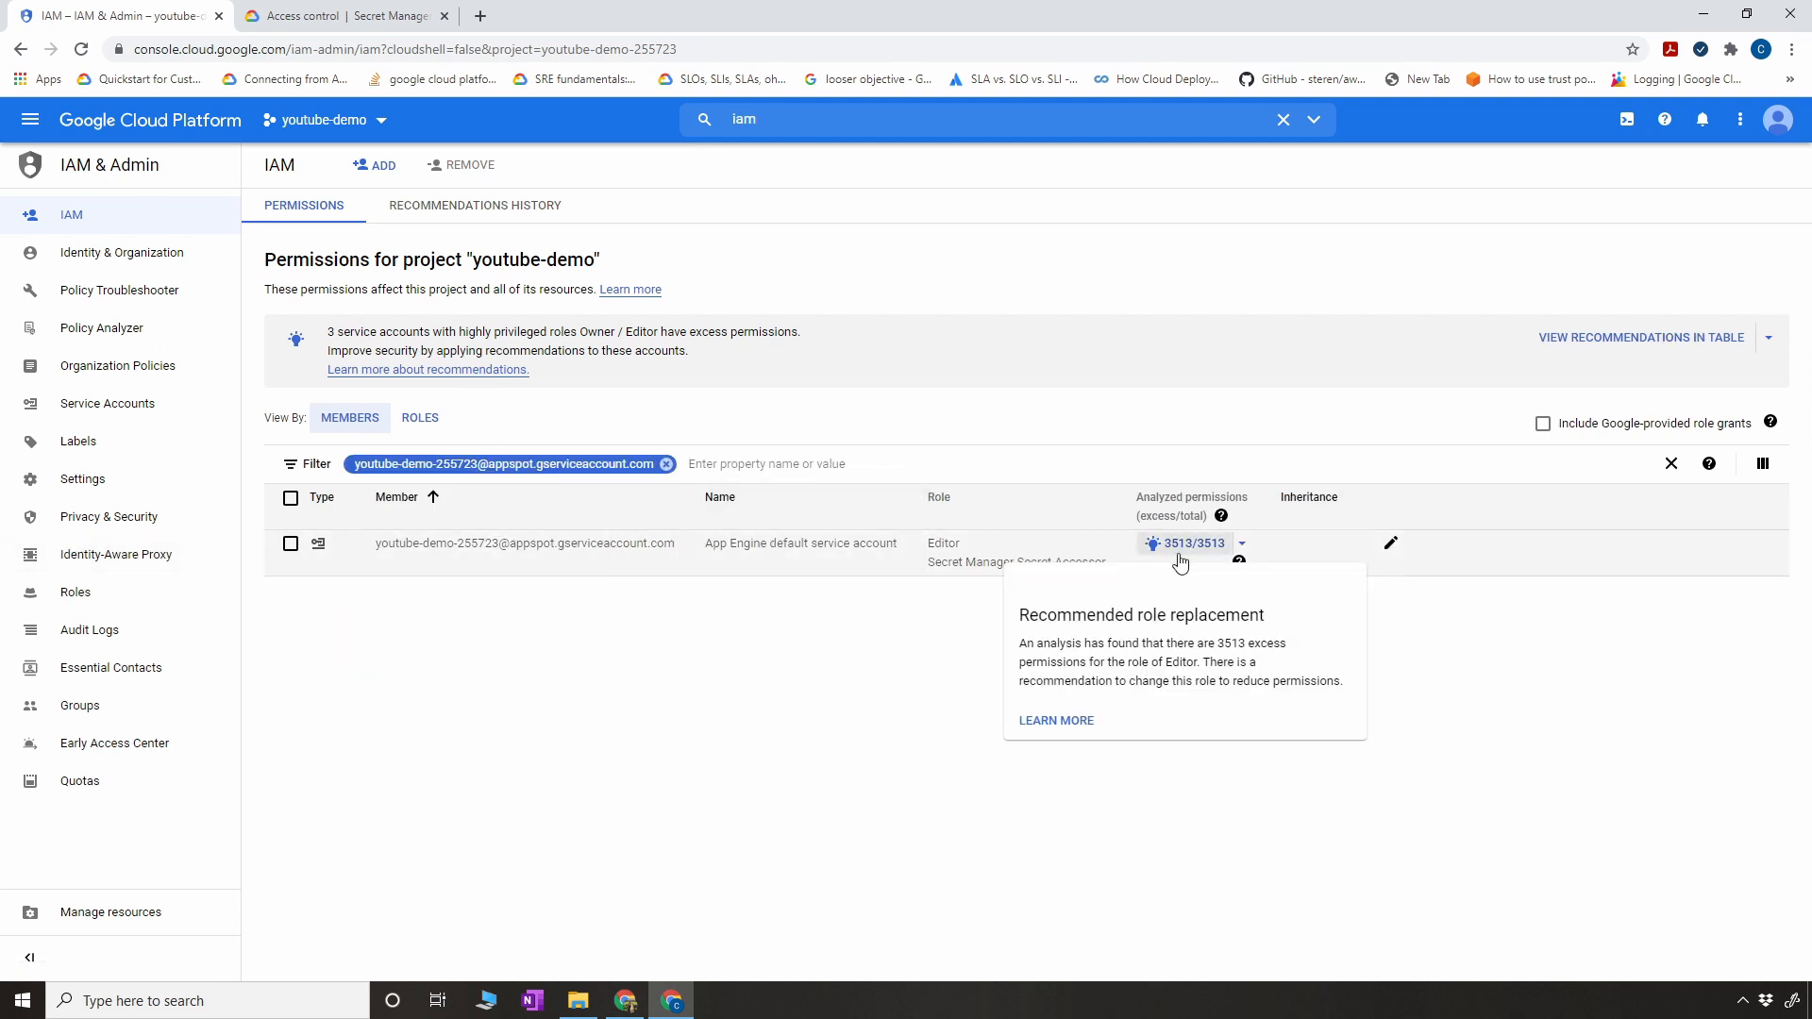
left_click(1389, 545)
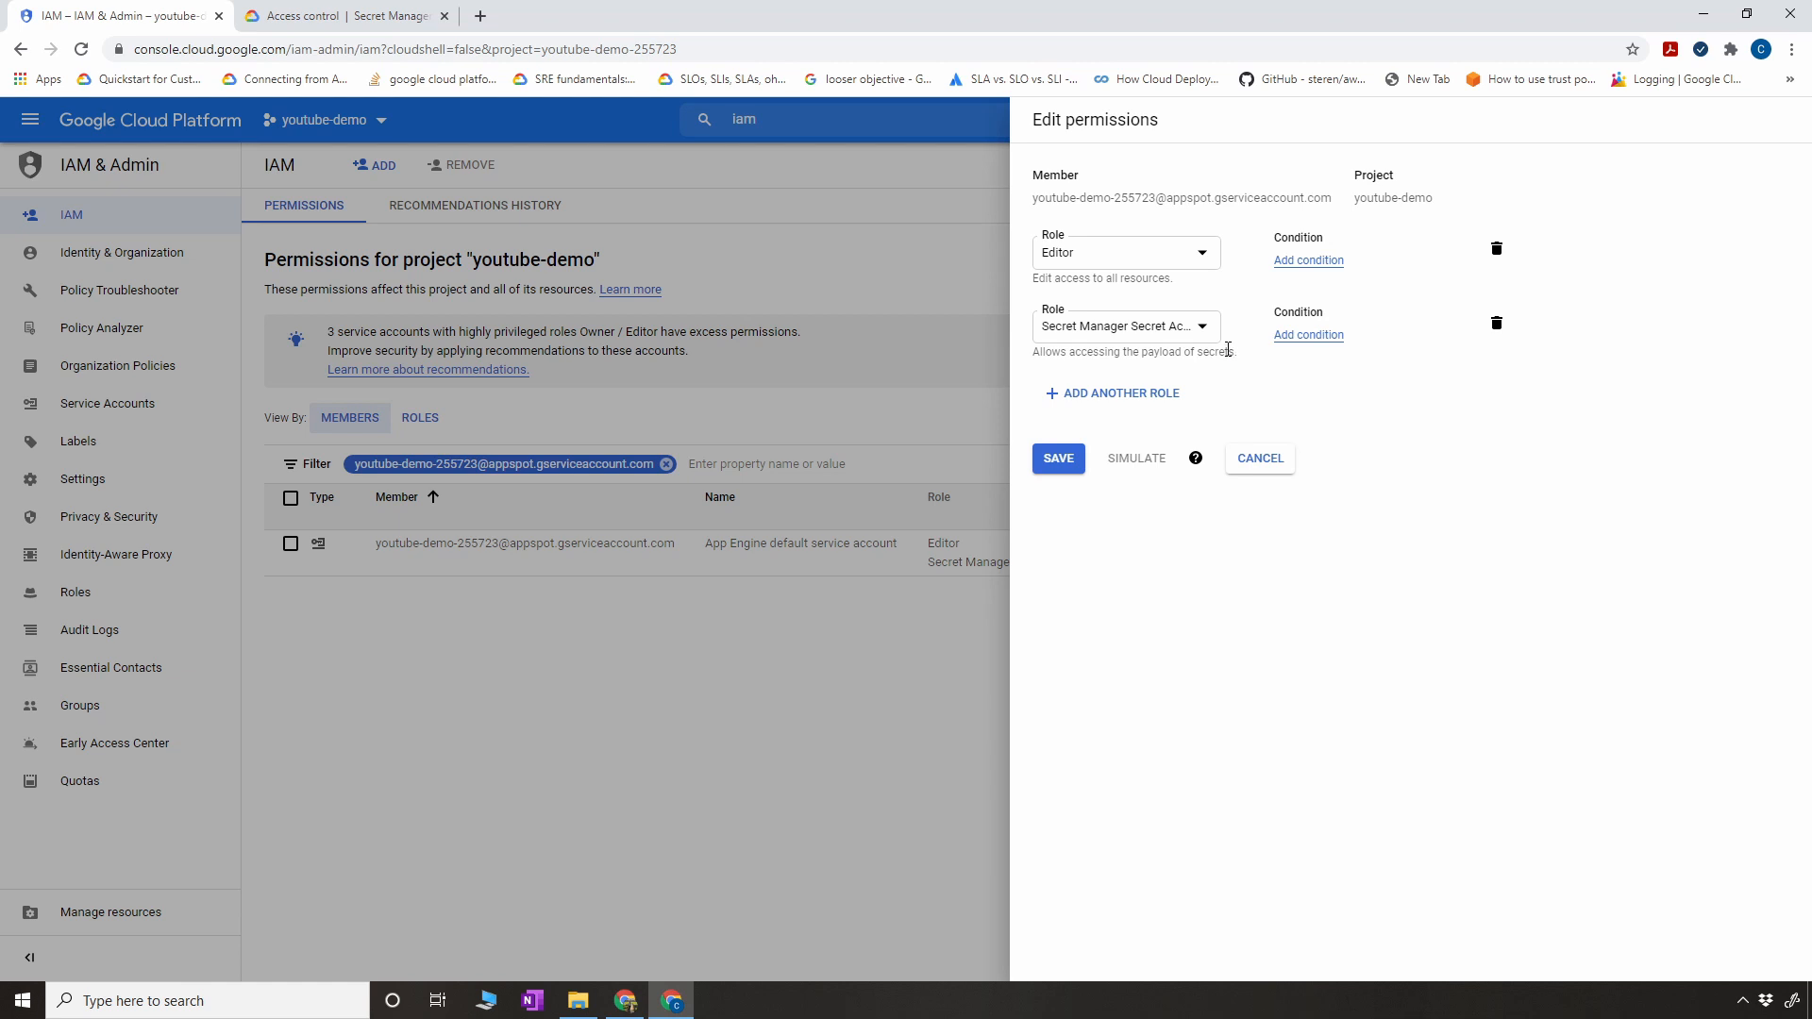
left_click(1199, 328)
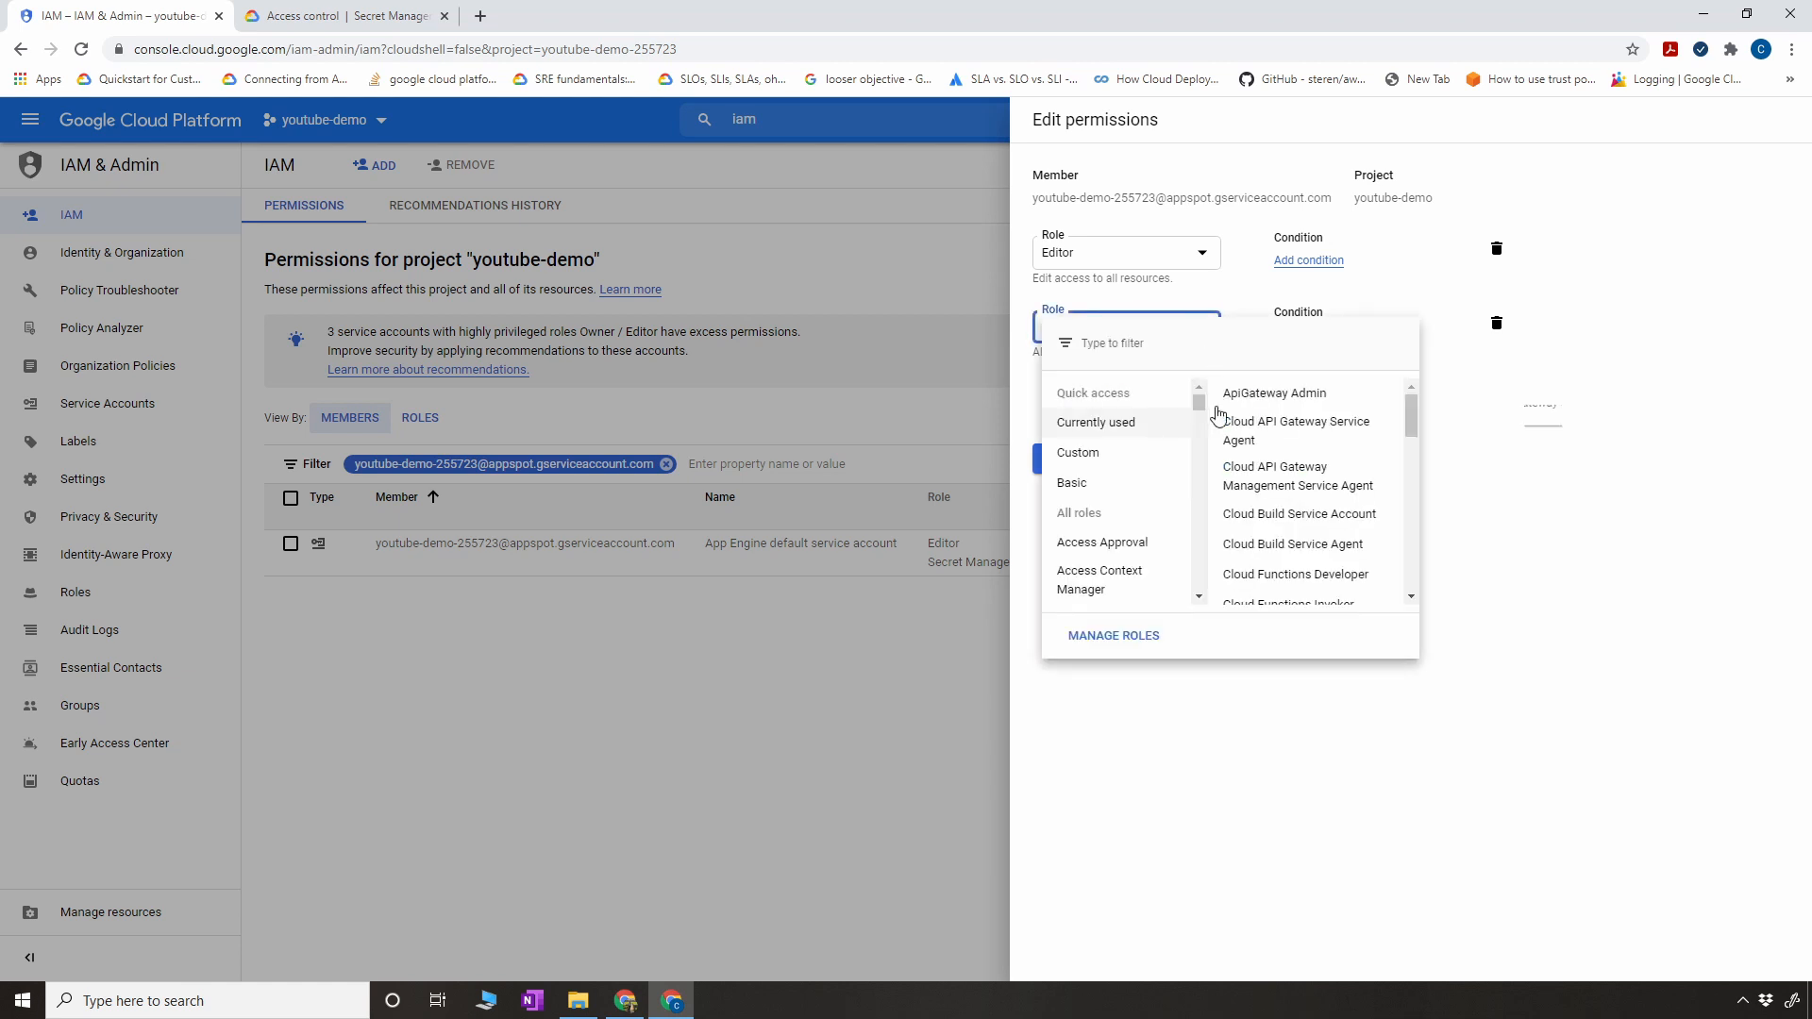
left_click(1675, 510)
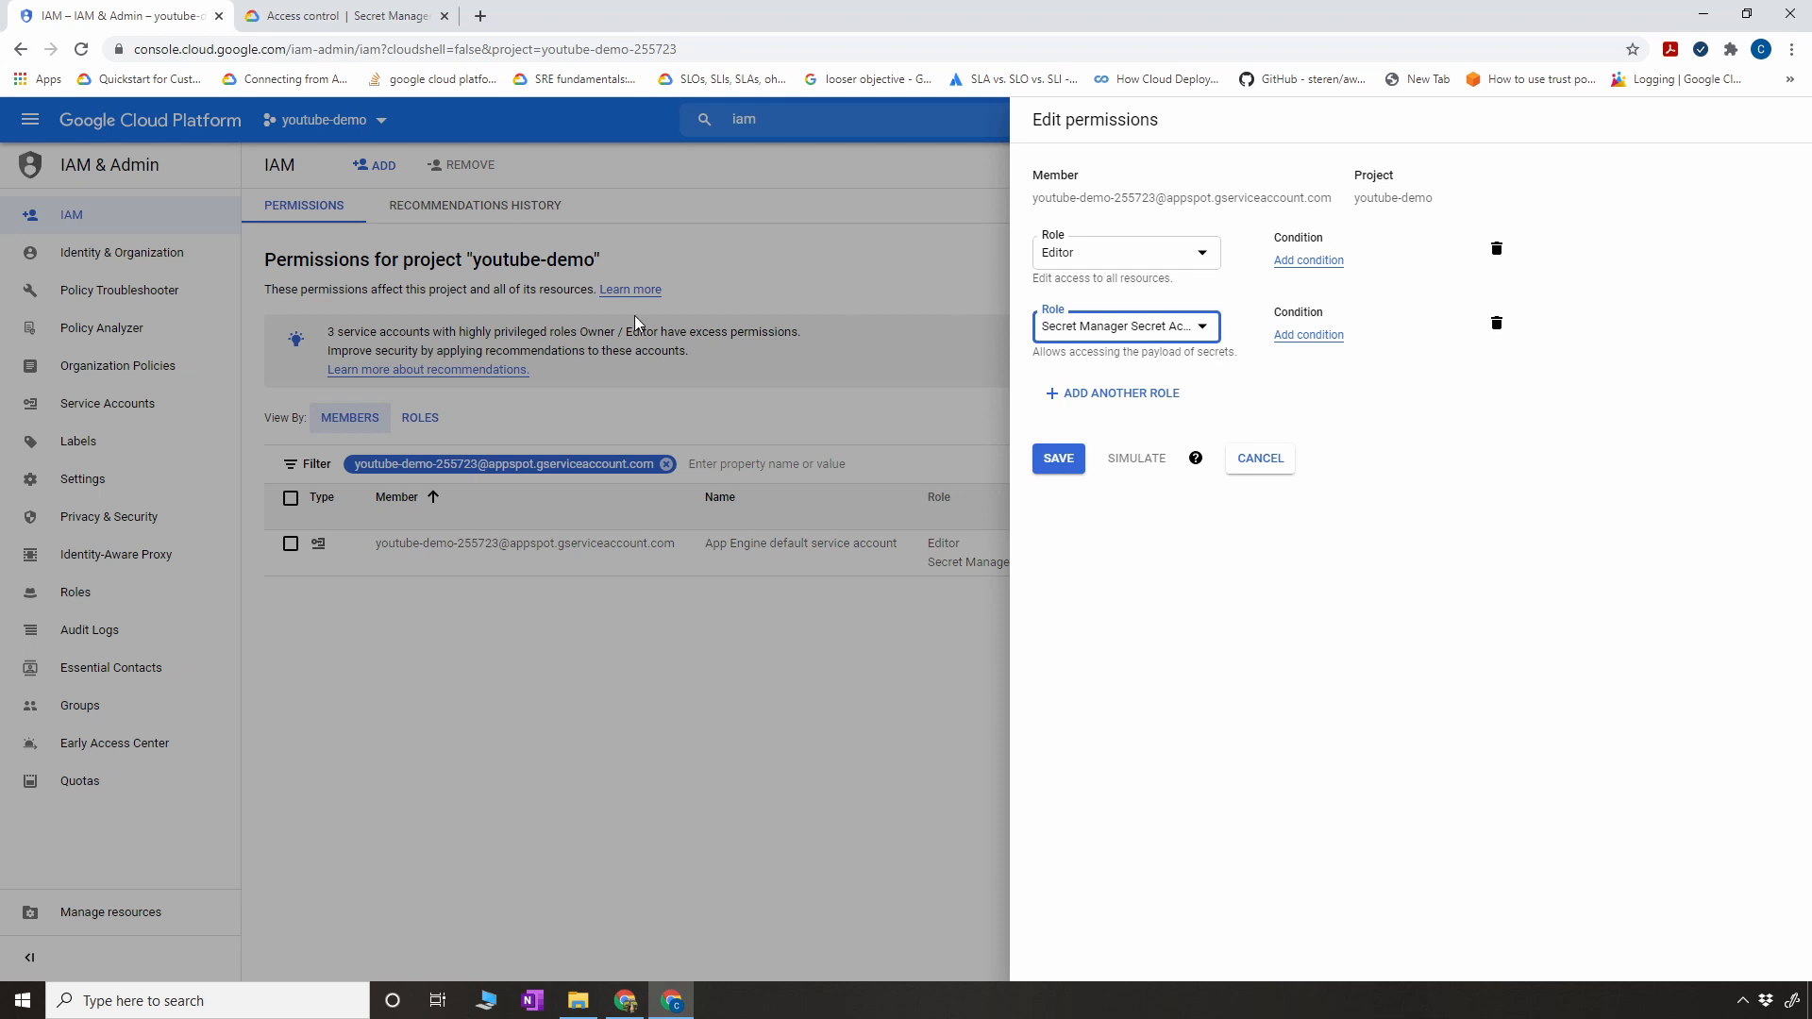
- Switch to the Secret Manager access control documentation and examine the secretmanager.admin and secretmanager.secretAccessor roles
left_click(310, 11)
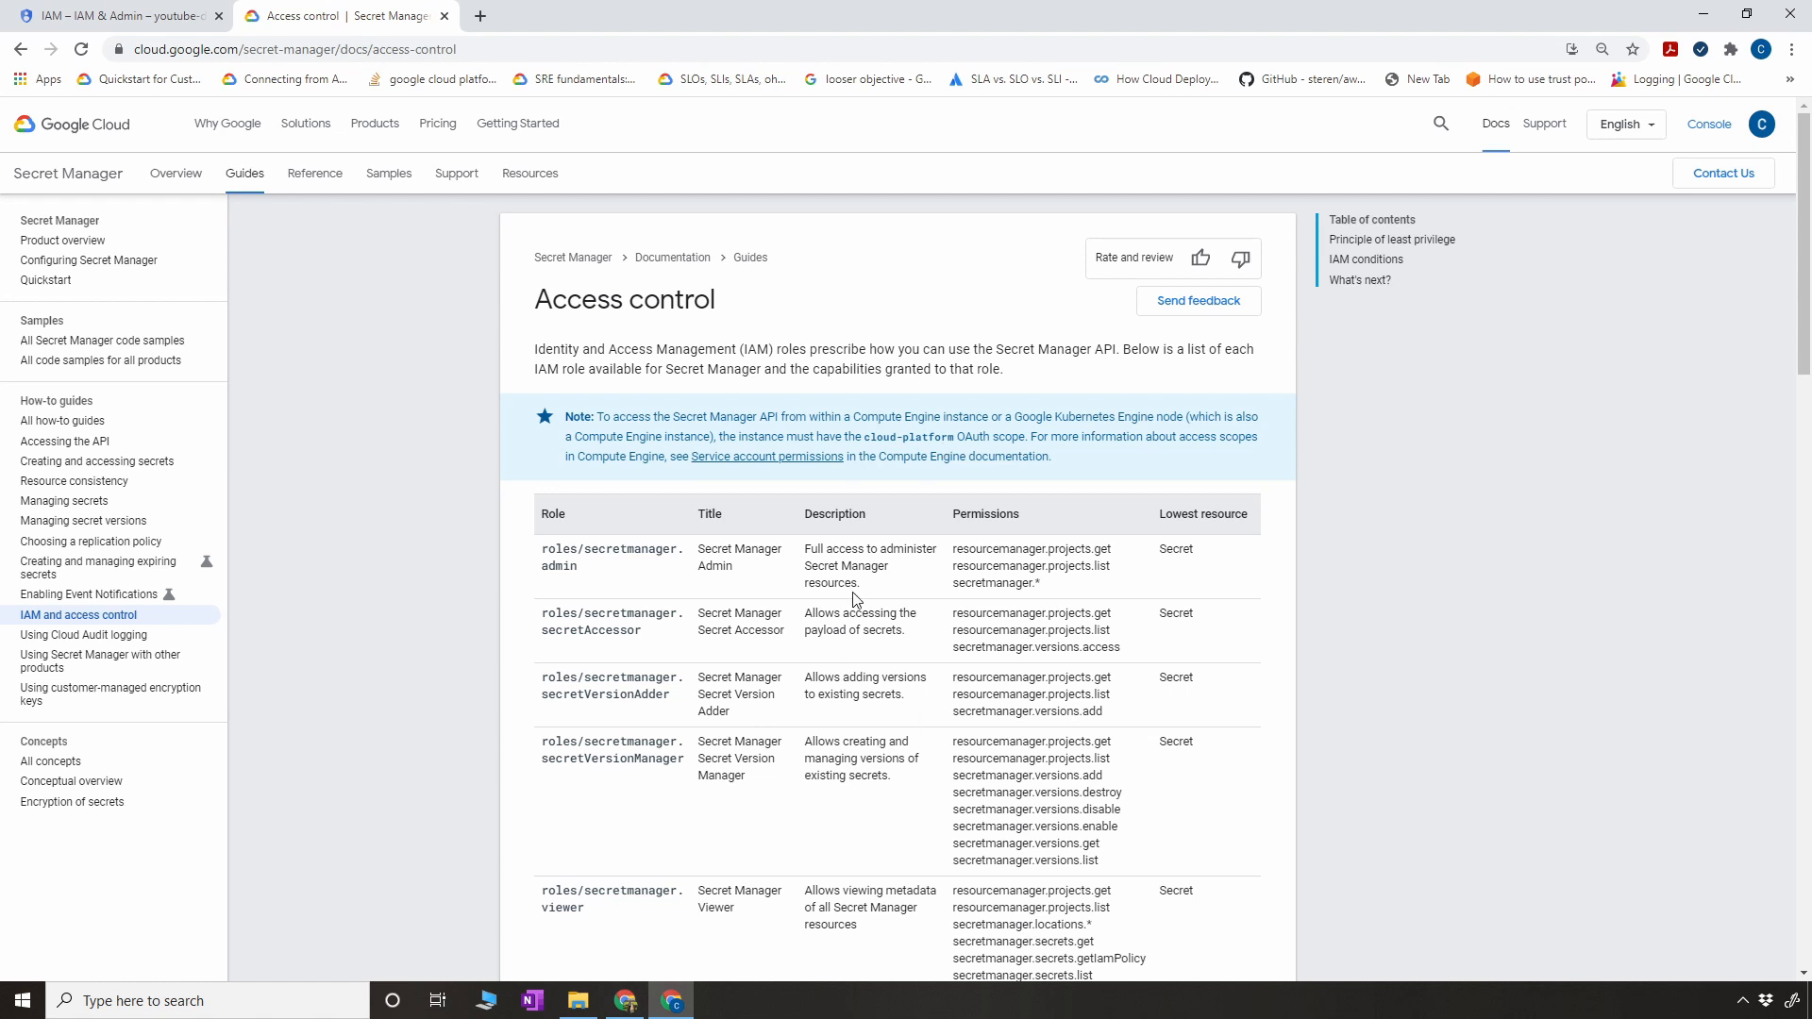
scroll(856, 595, "down", 2)
scroll(866, 590, "up", 1)
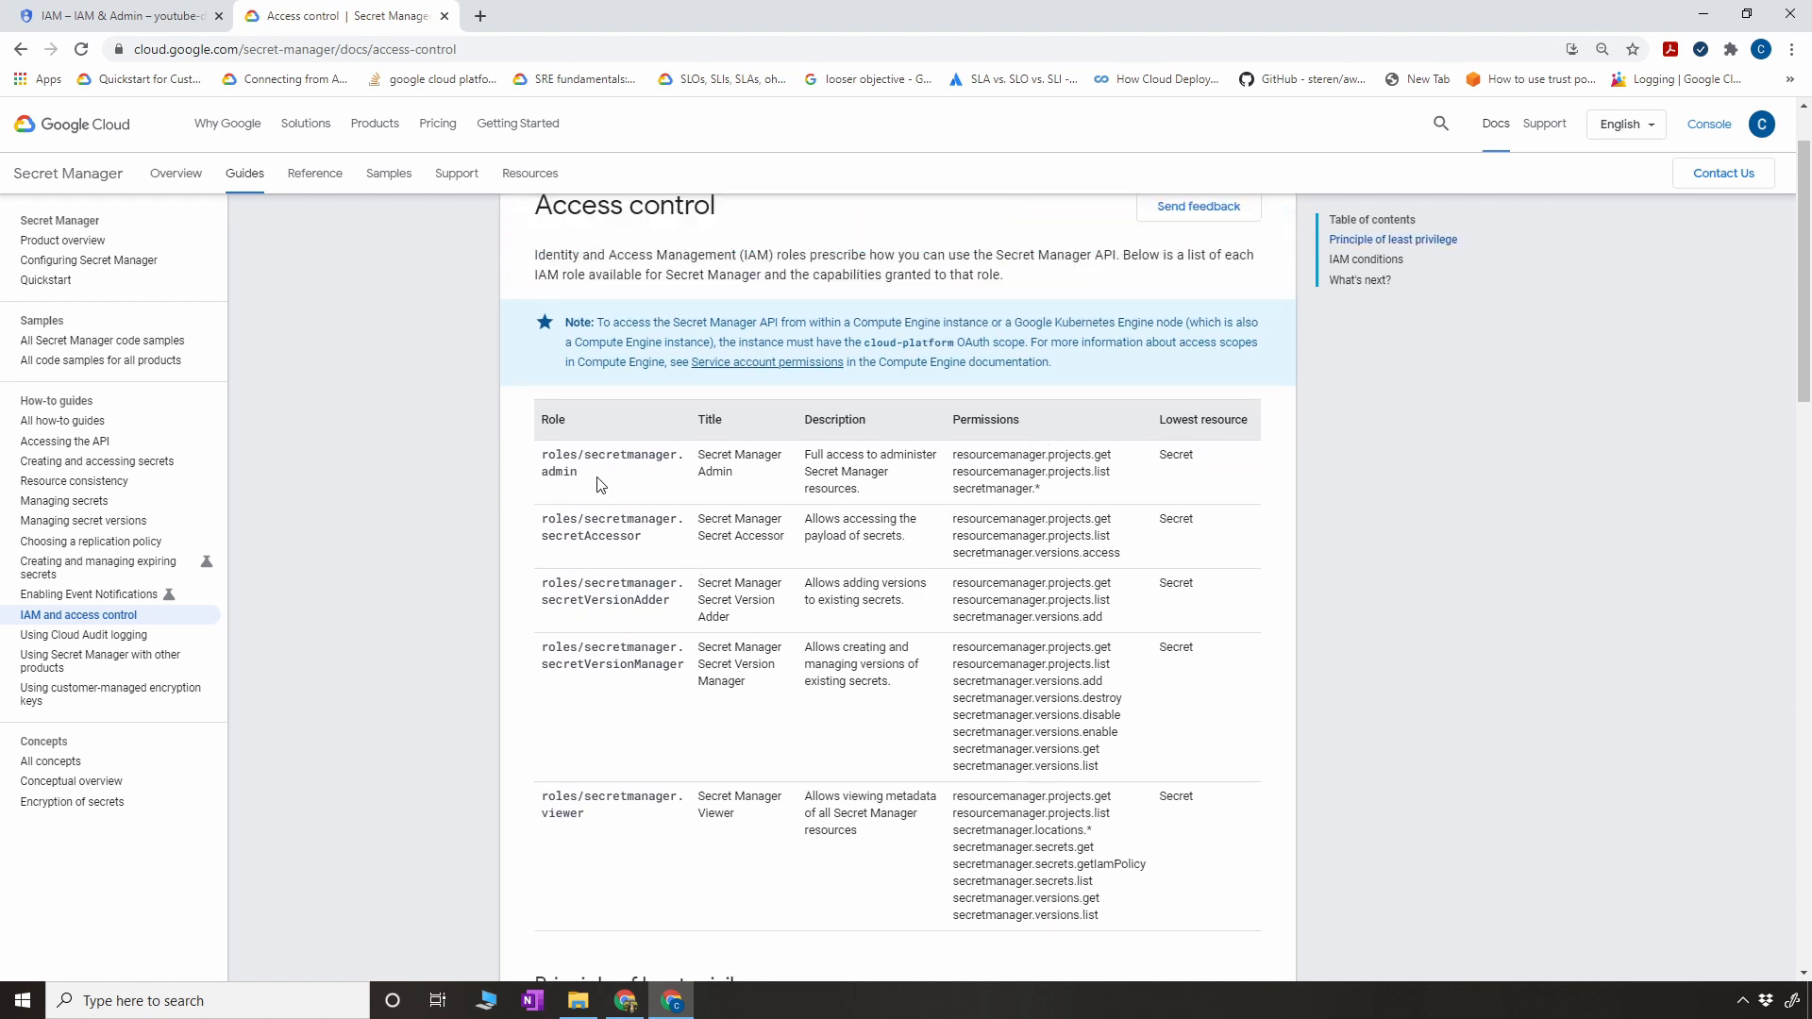
left_click_drag(596, 484, 542, 455)
left_click(911, 486)
left_click_drag(647, 551, 540, 528)
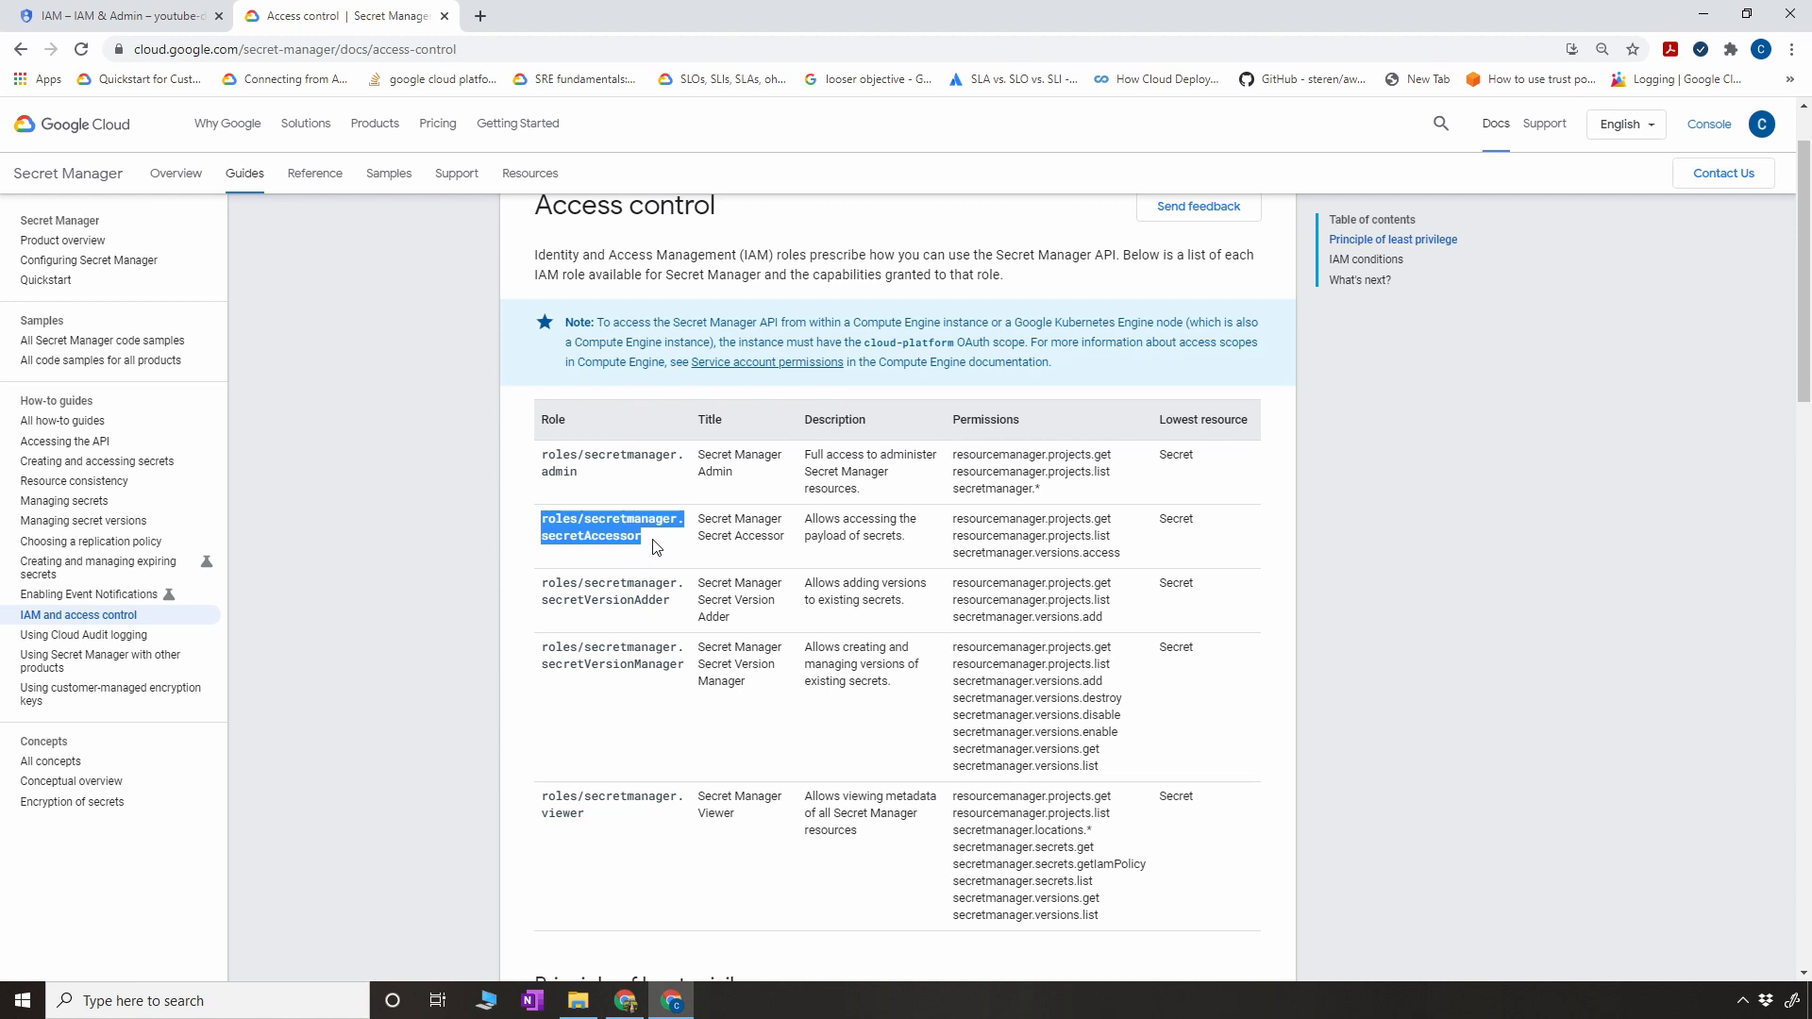
left_click_drag(656, 547, 542, 518)
- Examine the secretVersionAdder, secretVersionManager and viewer roles in the documentation's table and highlight the secretAccessor role name again
left_click_drag(672, 604, 541, 592)
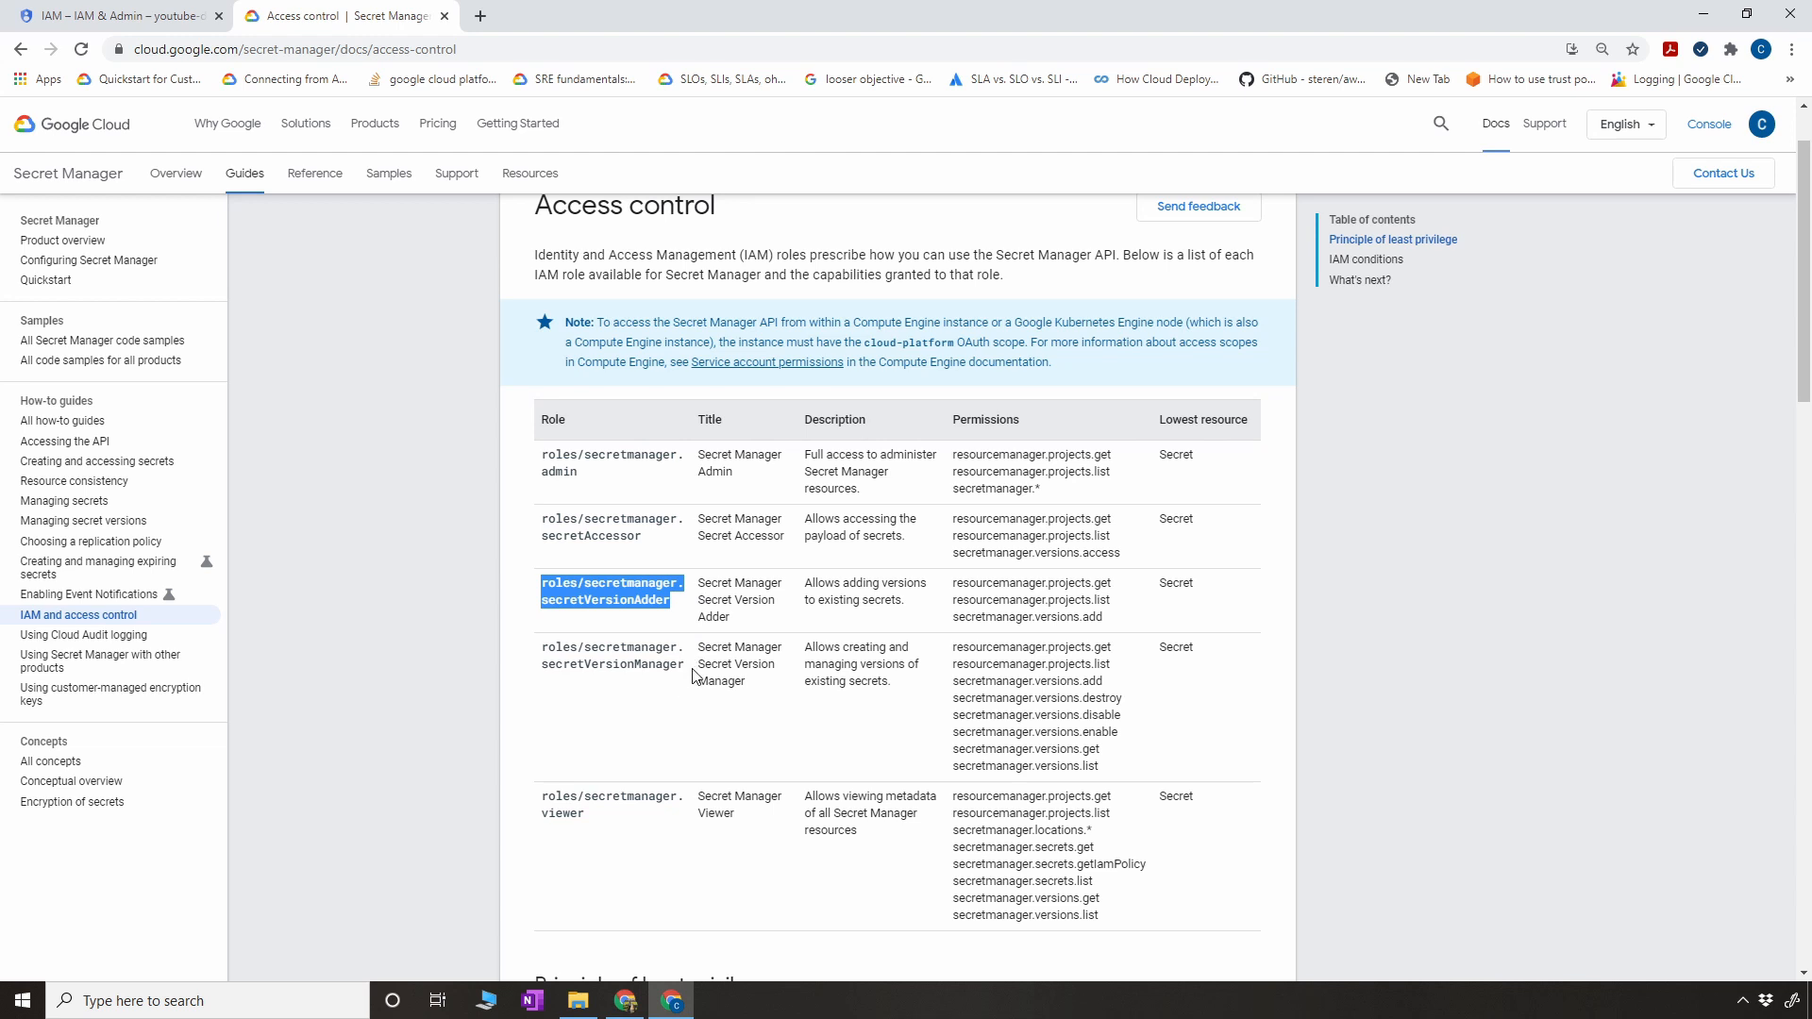
left_click_drag(693, 672, 535, 651)
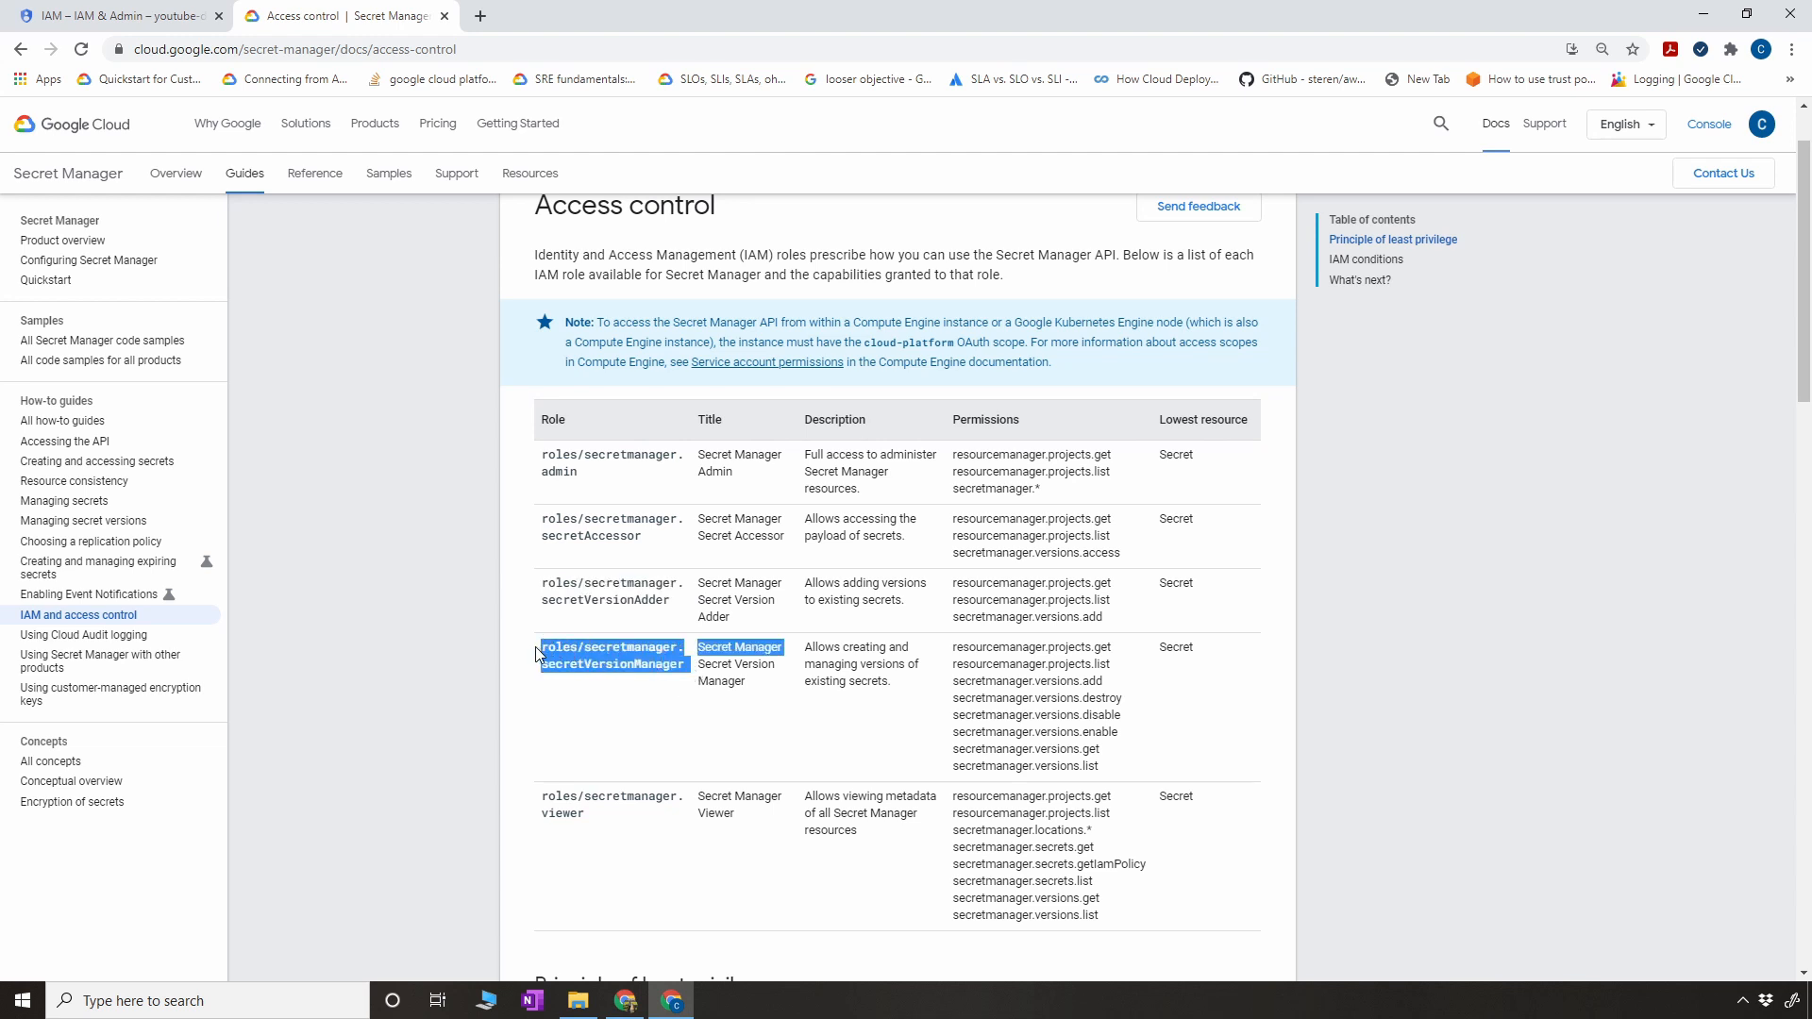
left_click_drag(665, 600, 564, 585)
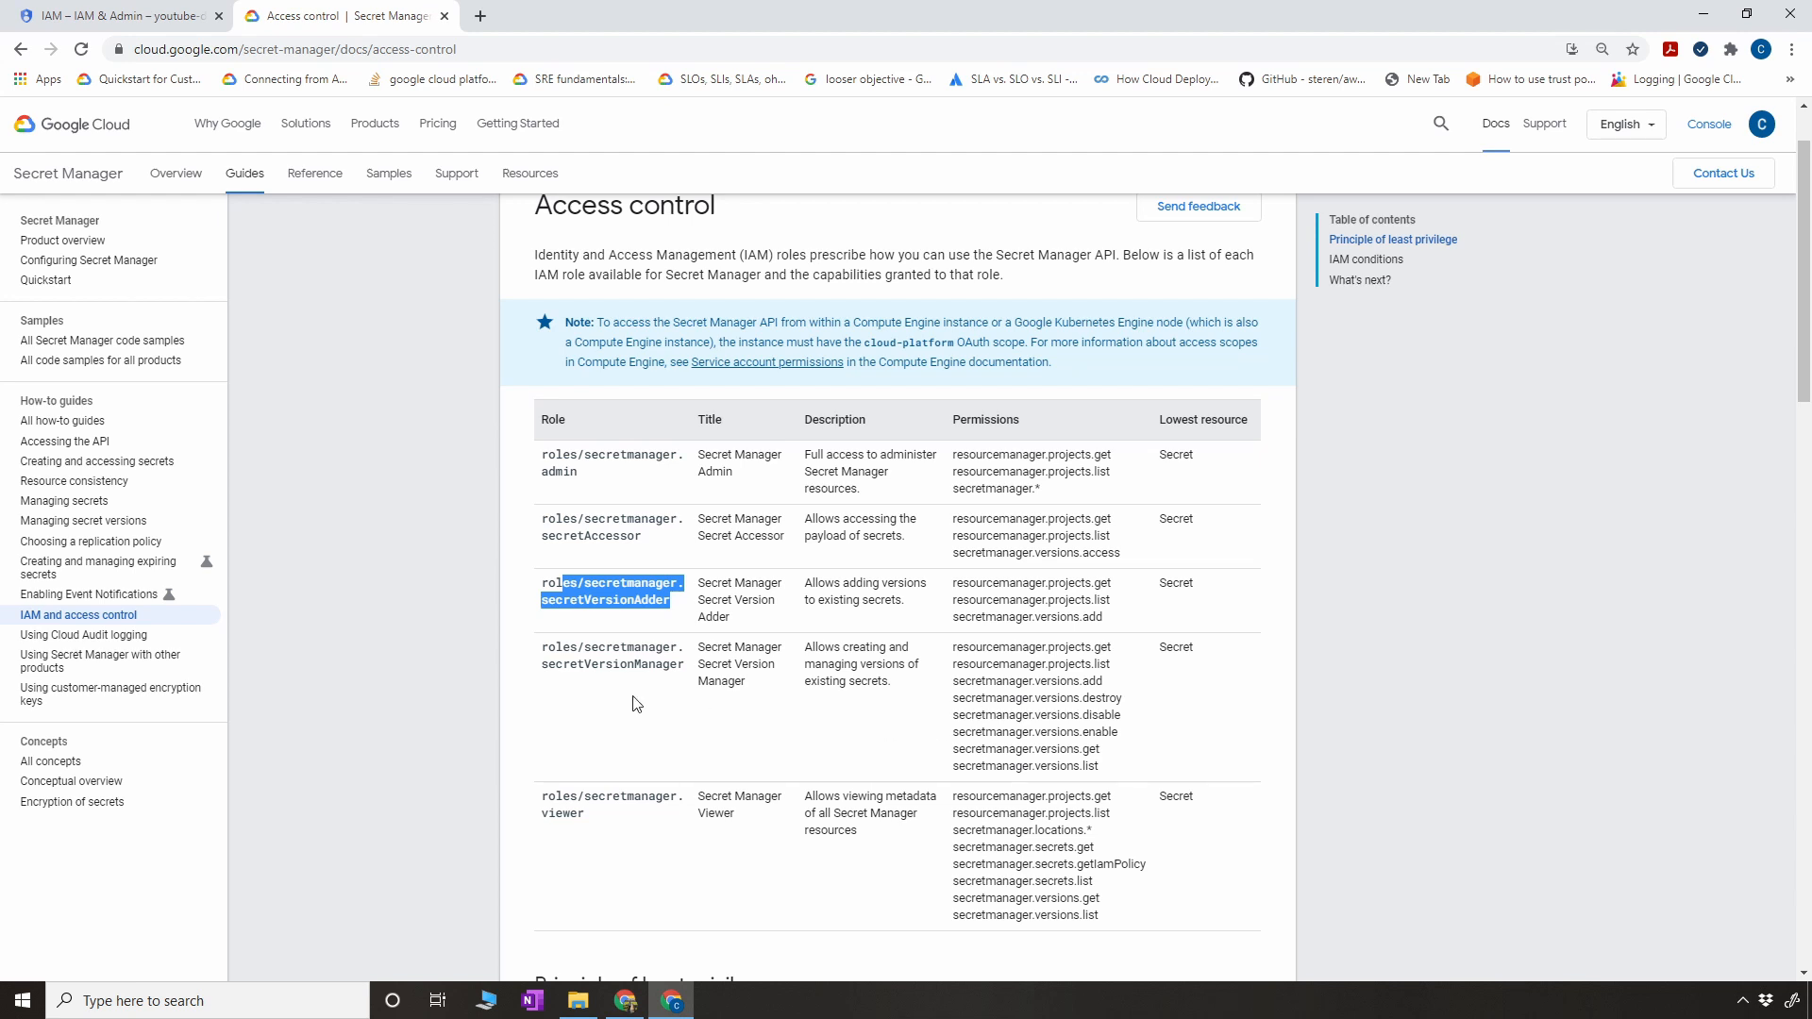
left_click_drag(689, 672, 538, 662)
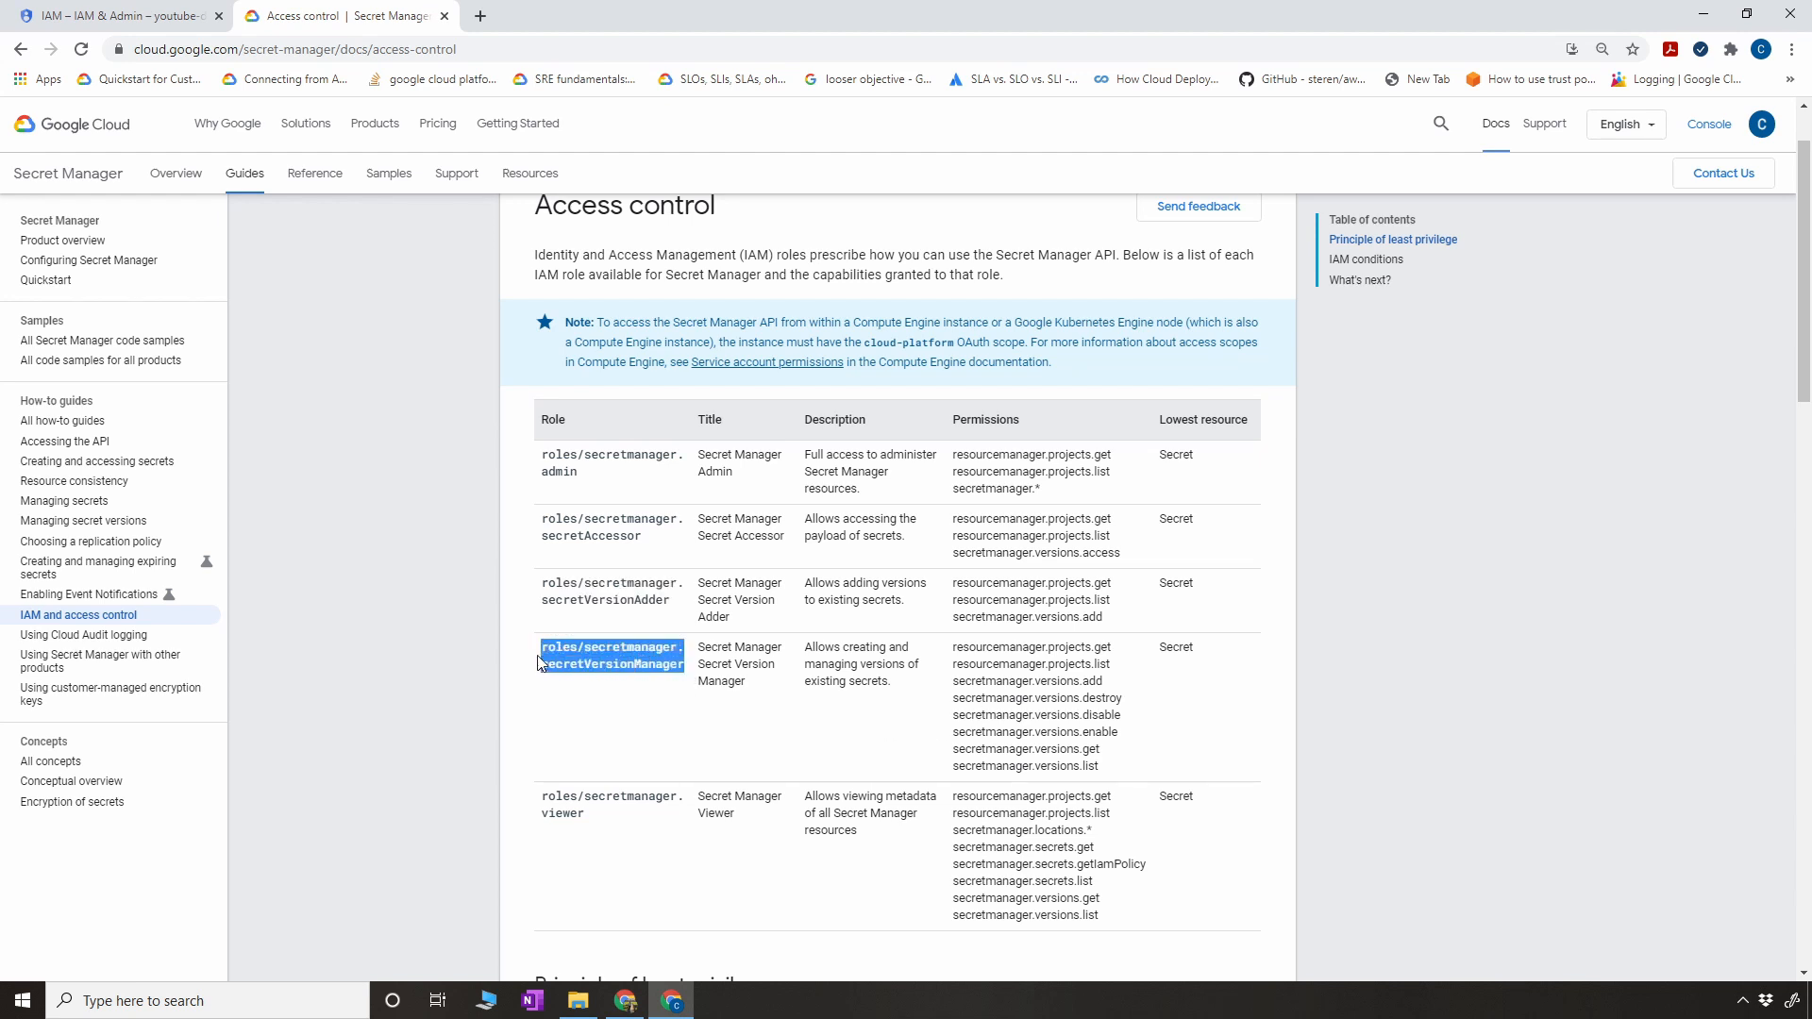
left_click(608, 821)
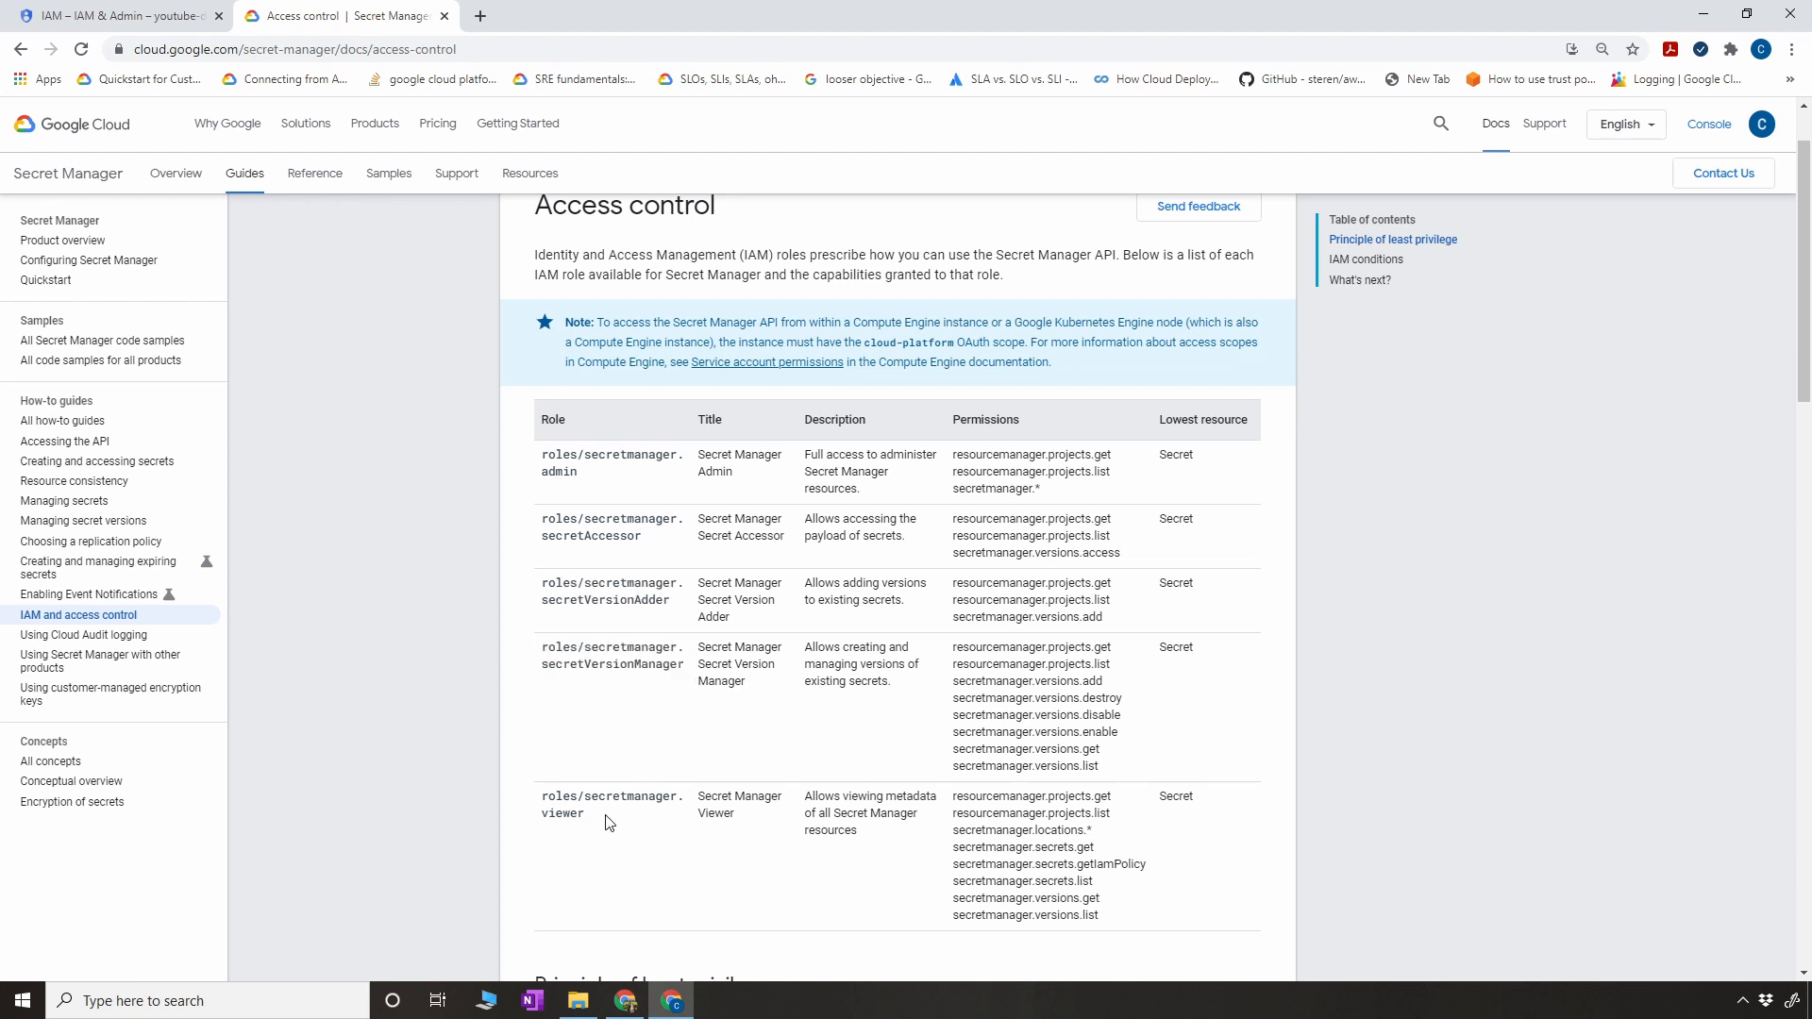
left_click_drag(586, 817, 539, 797)
left_click_drag(653, 540, 539, 797)
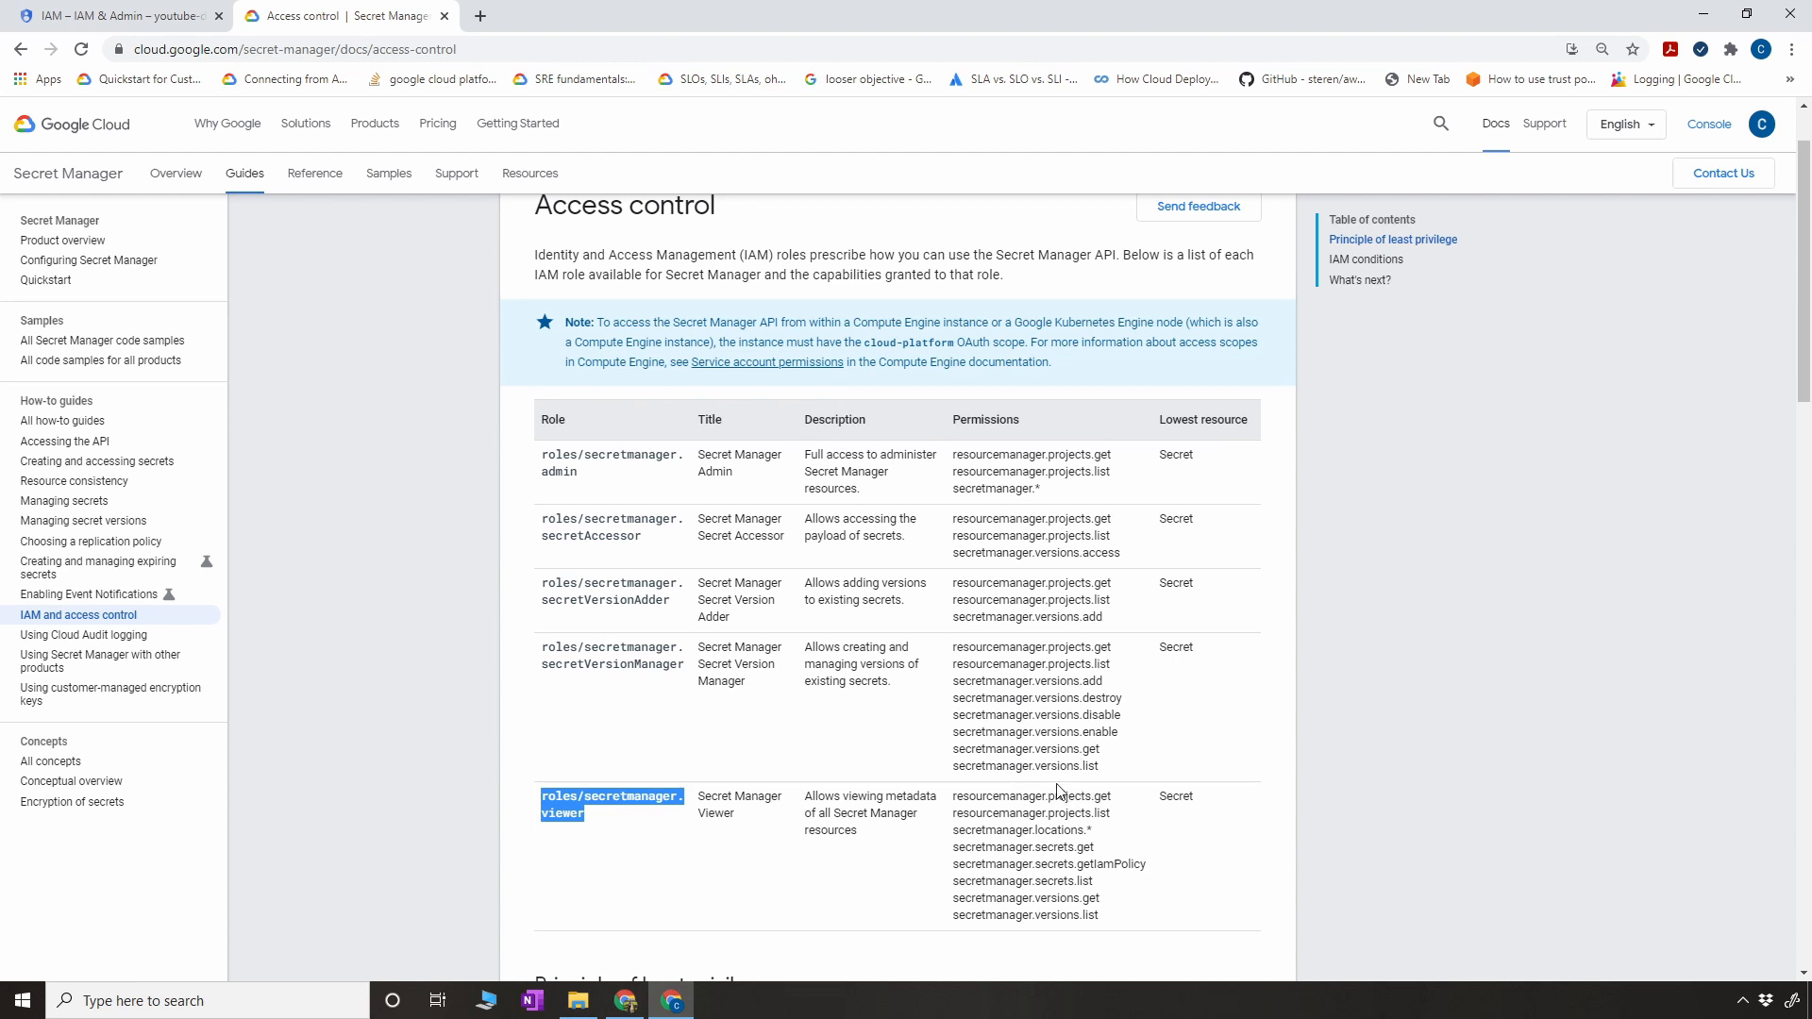
left_click(655, 535)
left_click_drag(658, 540, 541, 529)
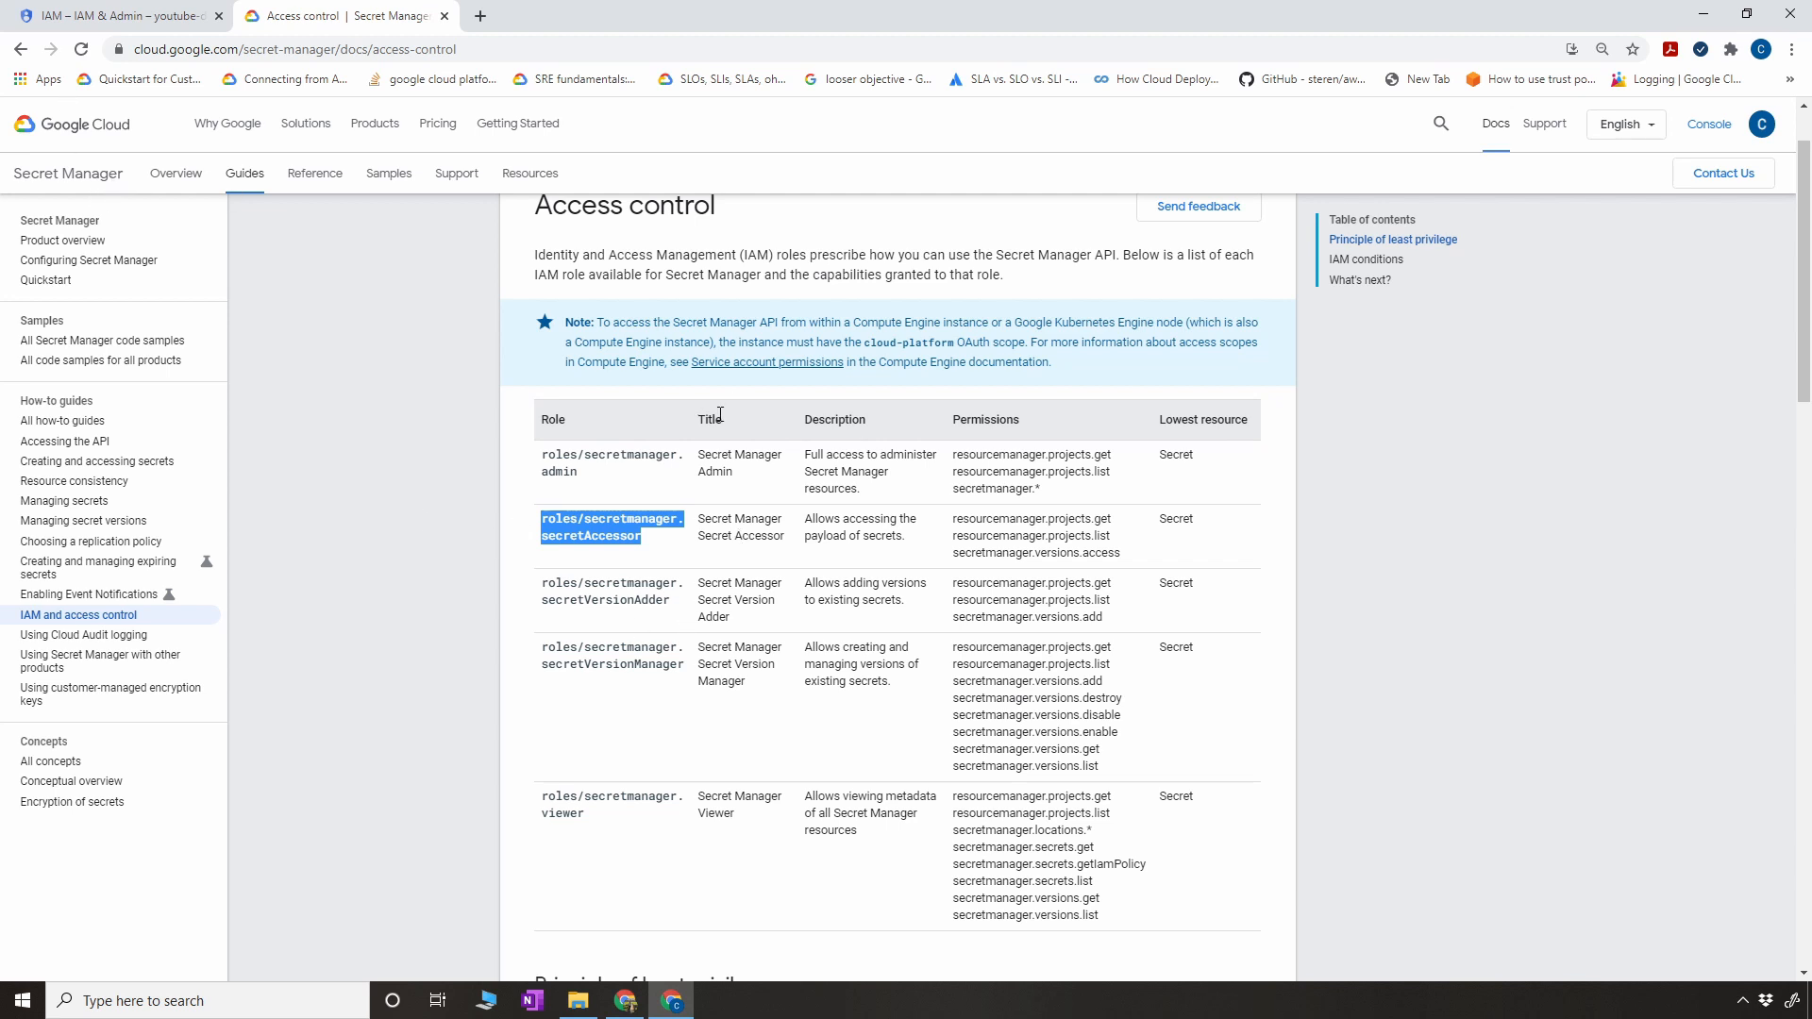
- Return to the service account's permissions in IAM, add the Secret Manager Secret Accessor role alongside Editor and save
left_click(70, 18)
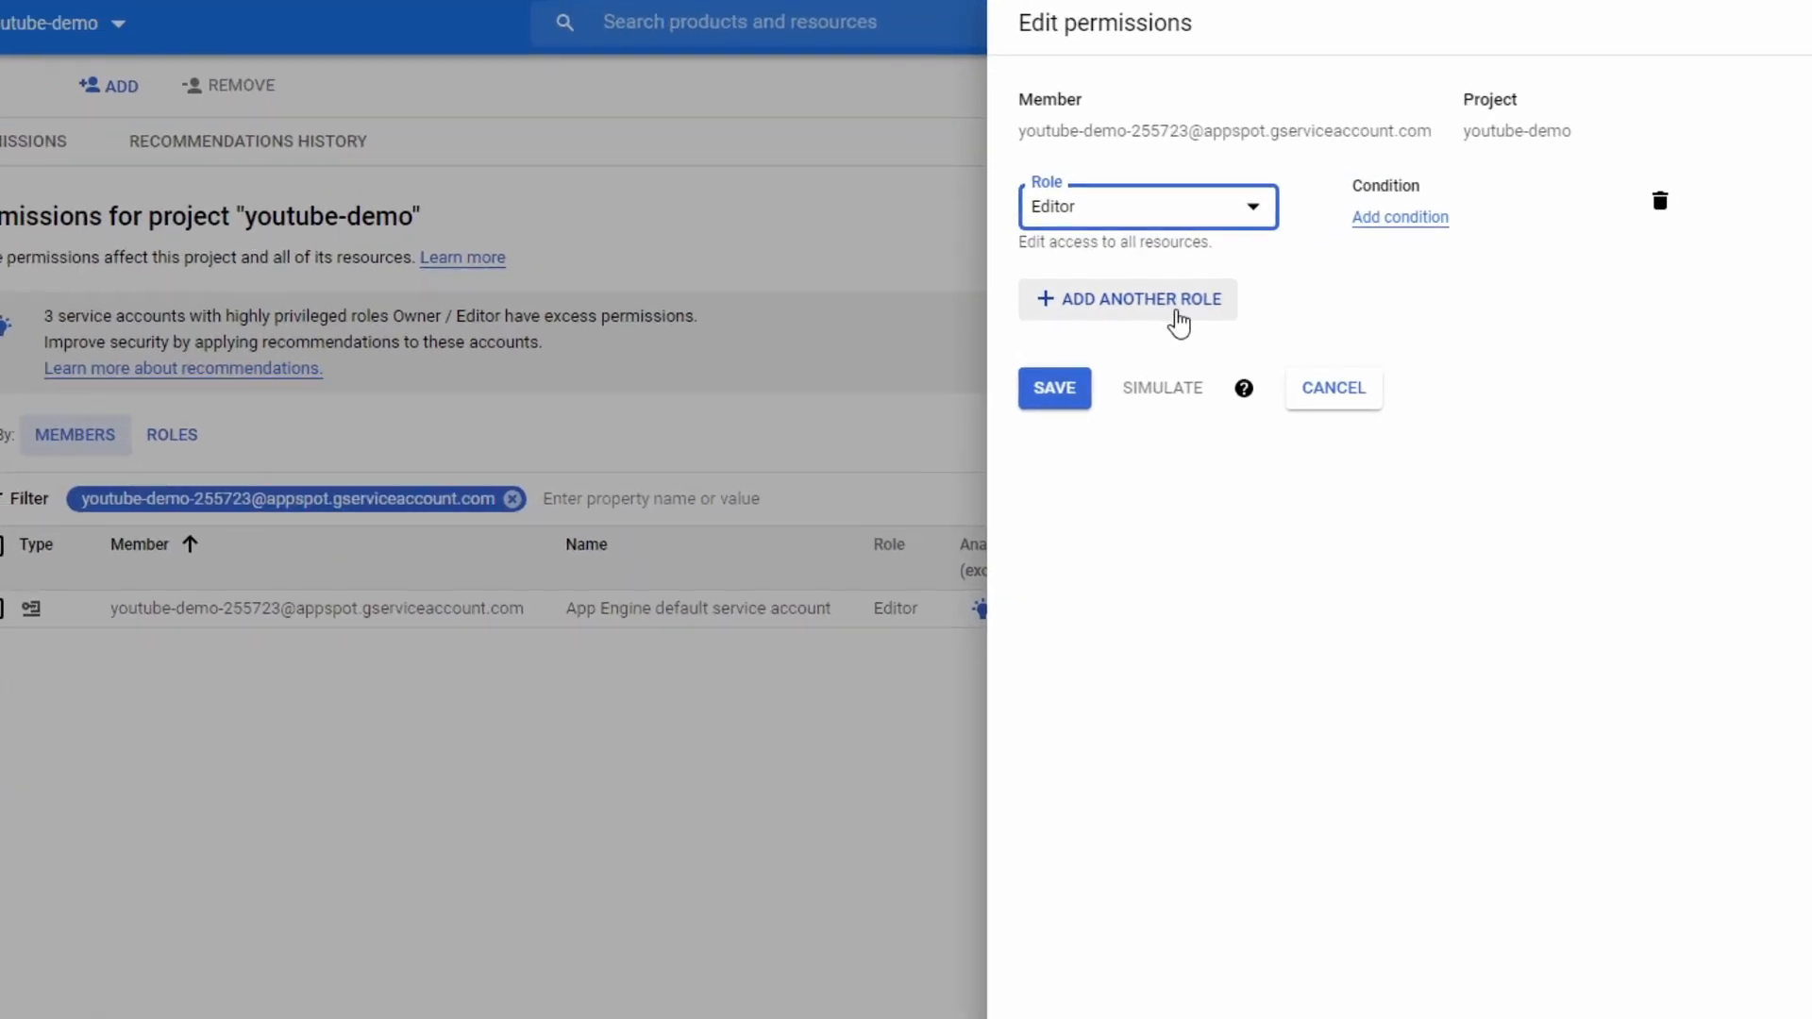
left_click(1180, 317)
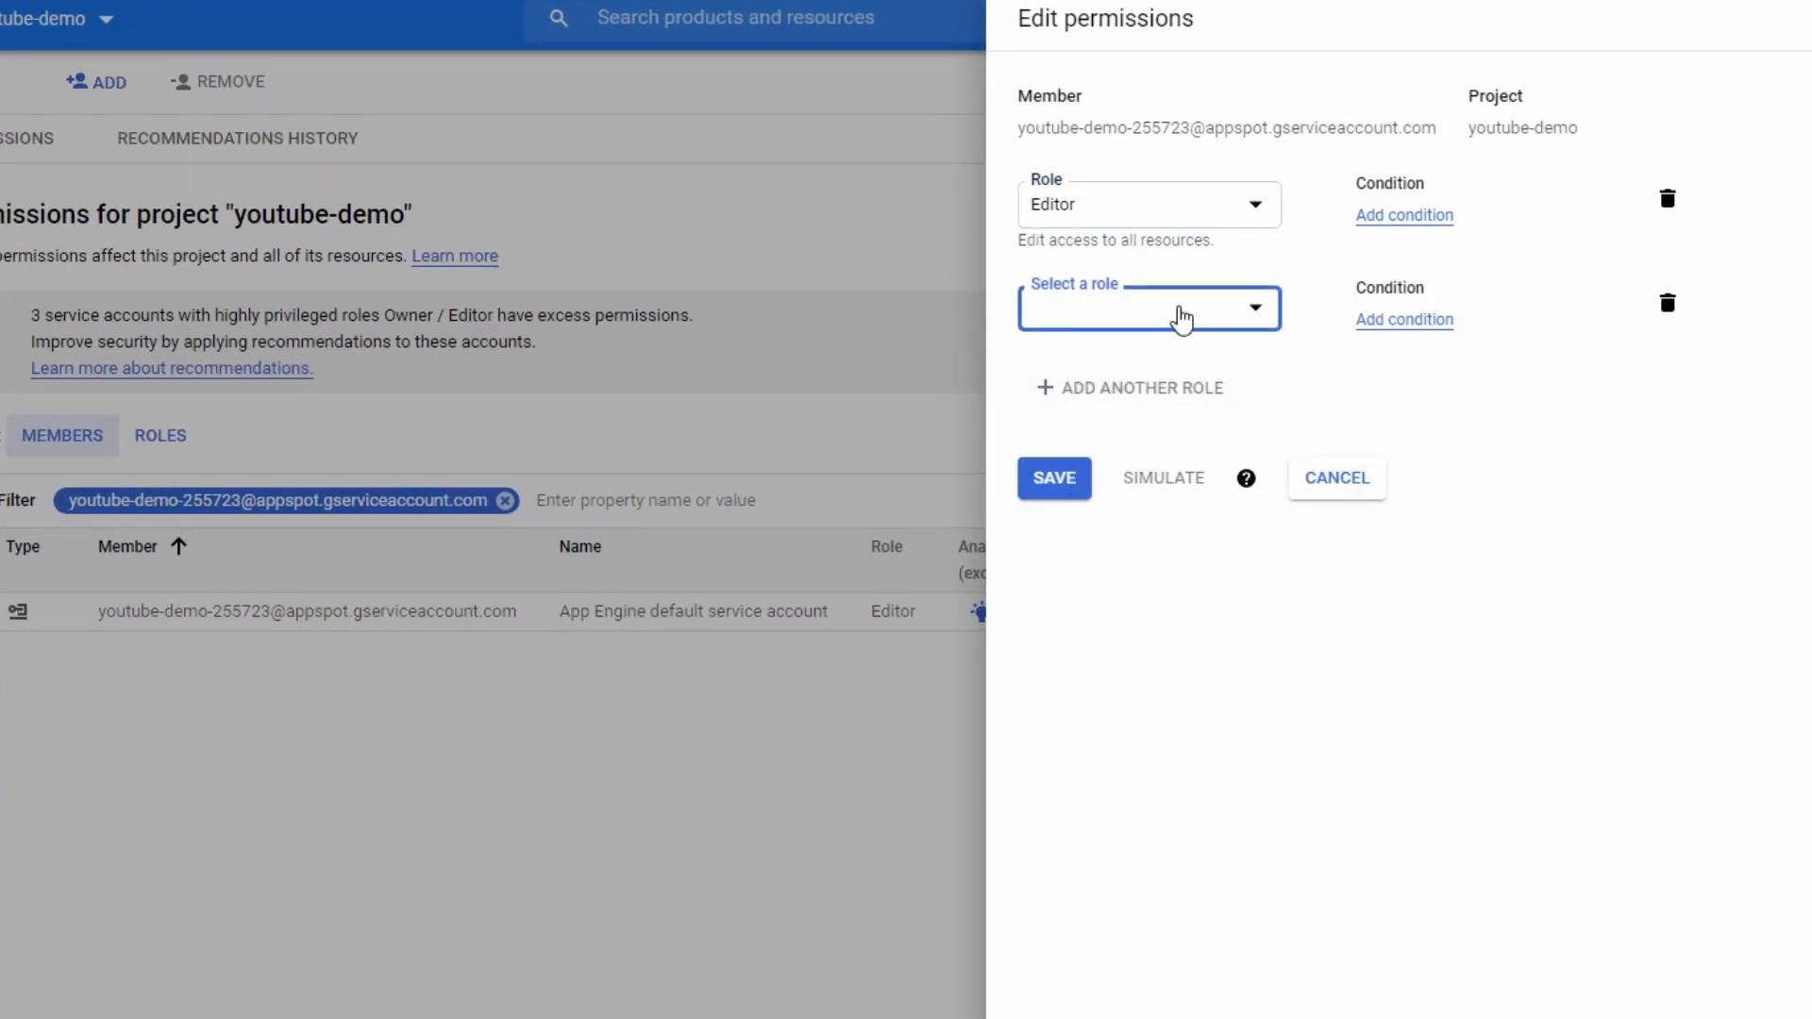
left_click(1179, 314)
type("secre")
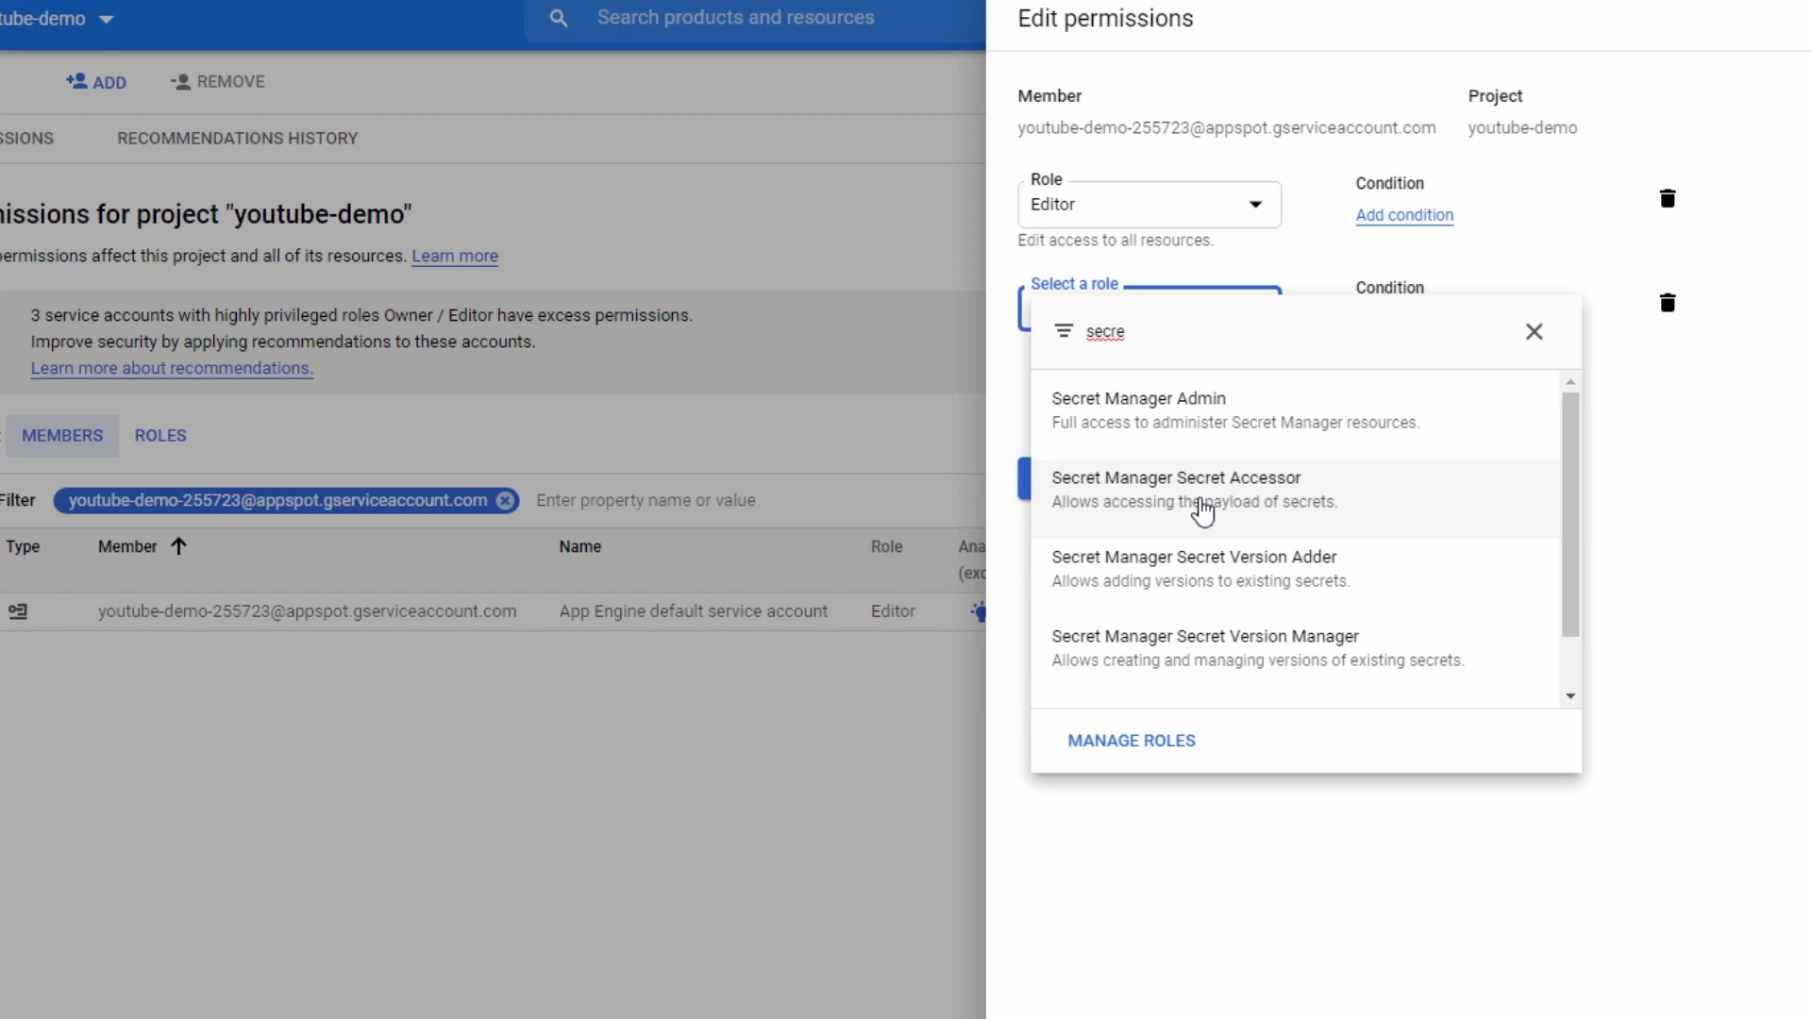
left_click(1201, 511)
left_click(1072, 502)
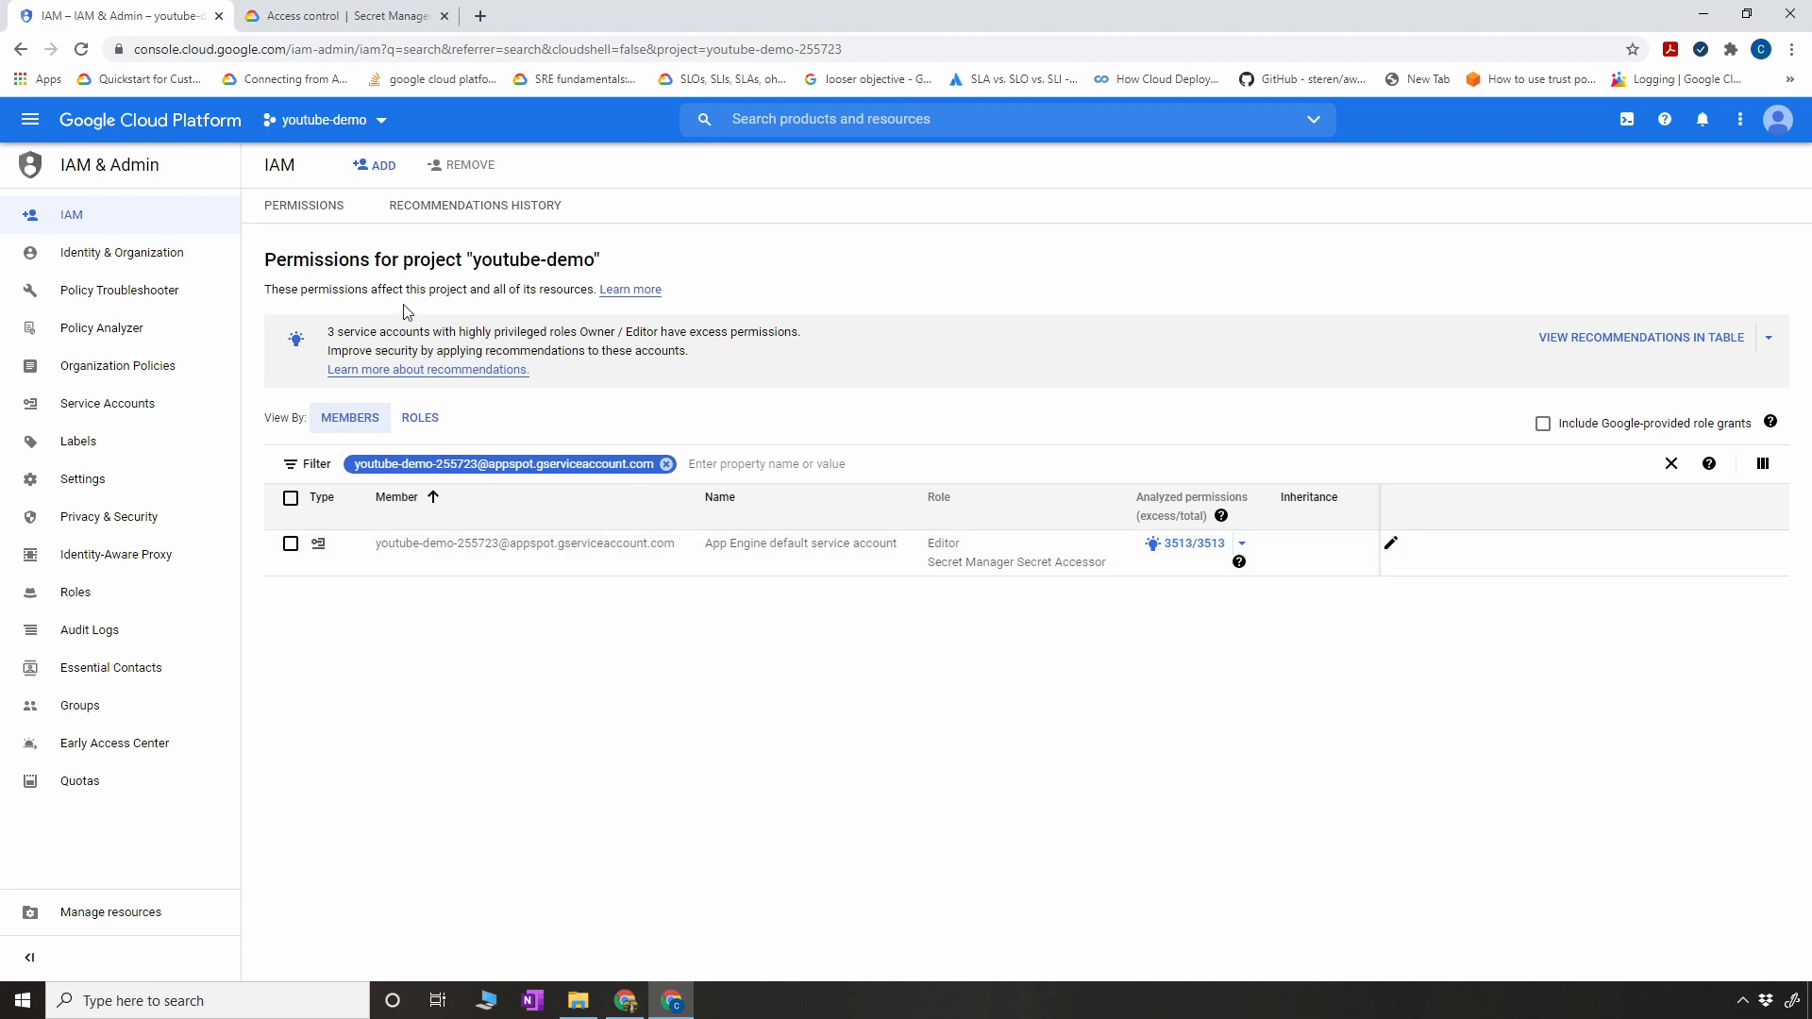
- Go to Cloud Functions by searching the console for "cloud" and open the access-secret function's details
left_click(786, 126)
type("cl")
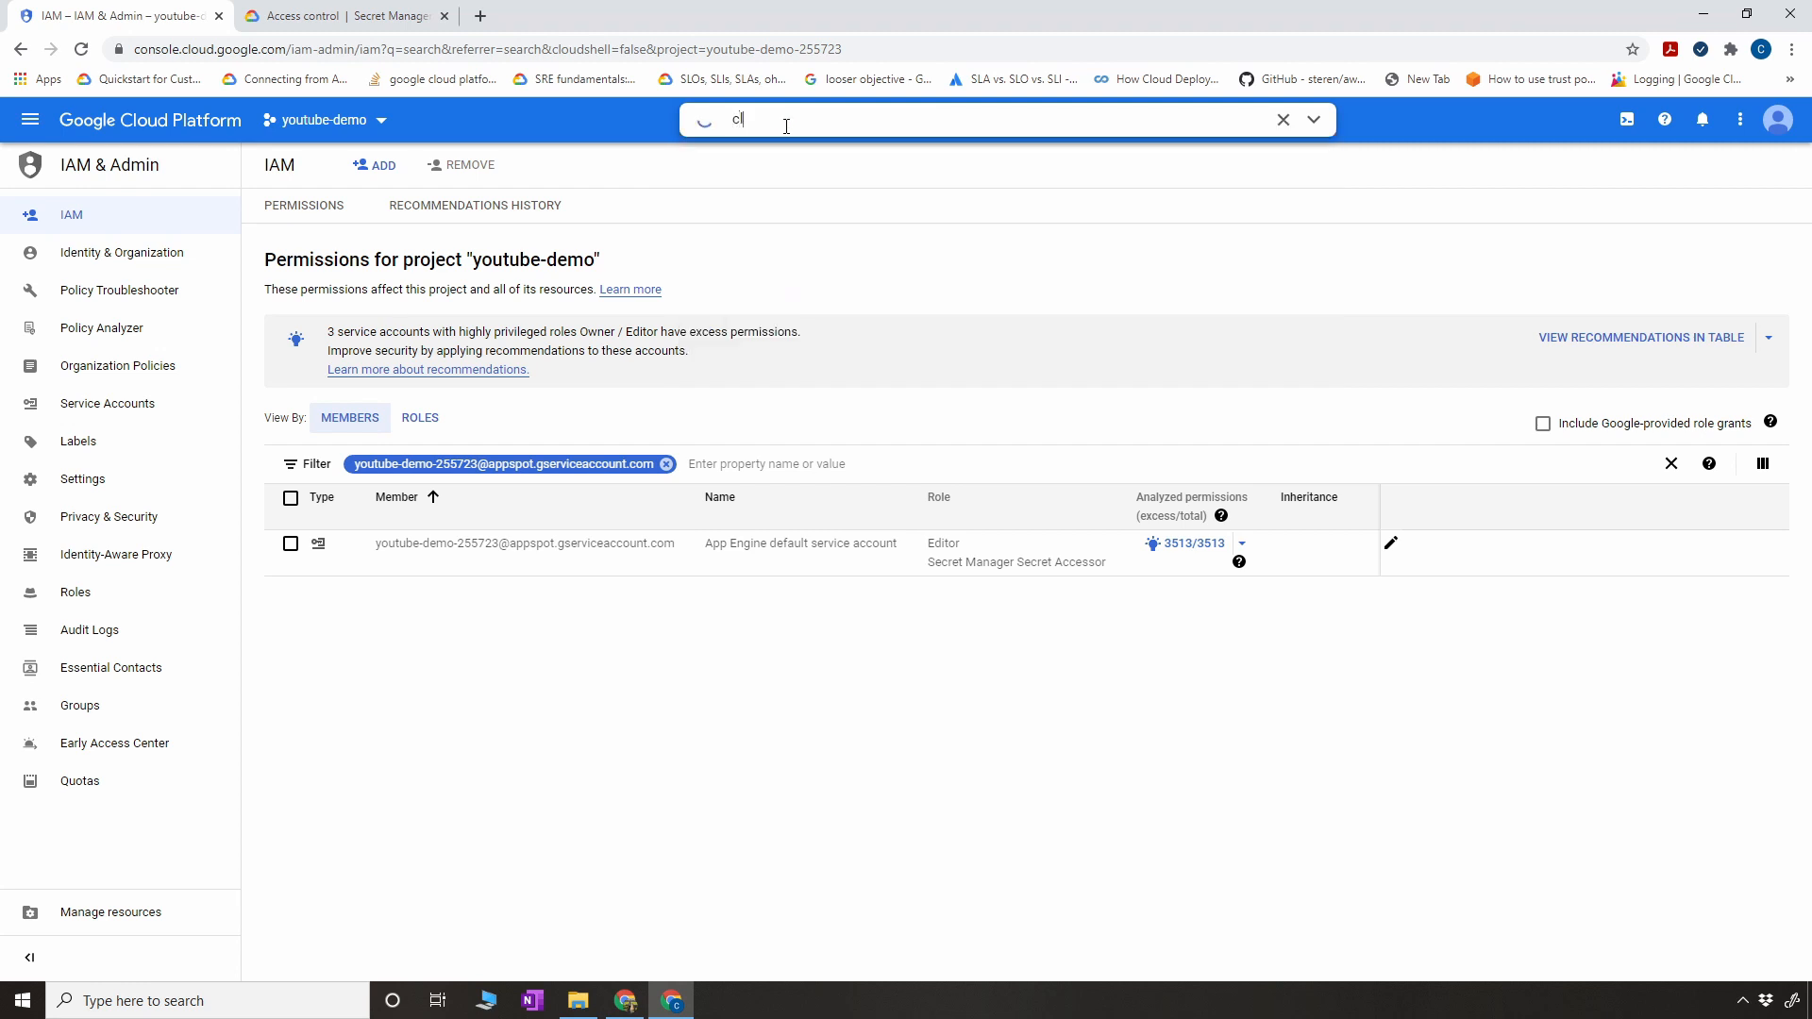
type("oud")
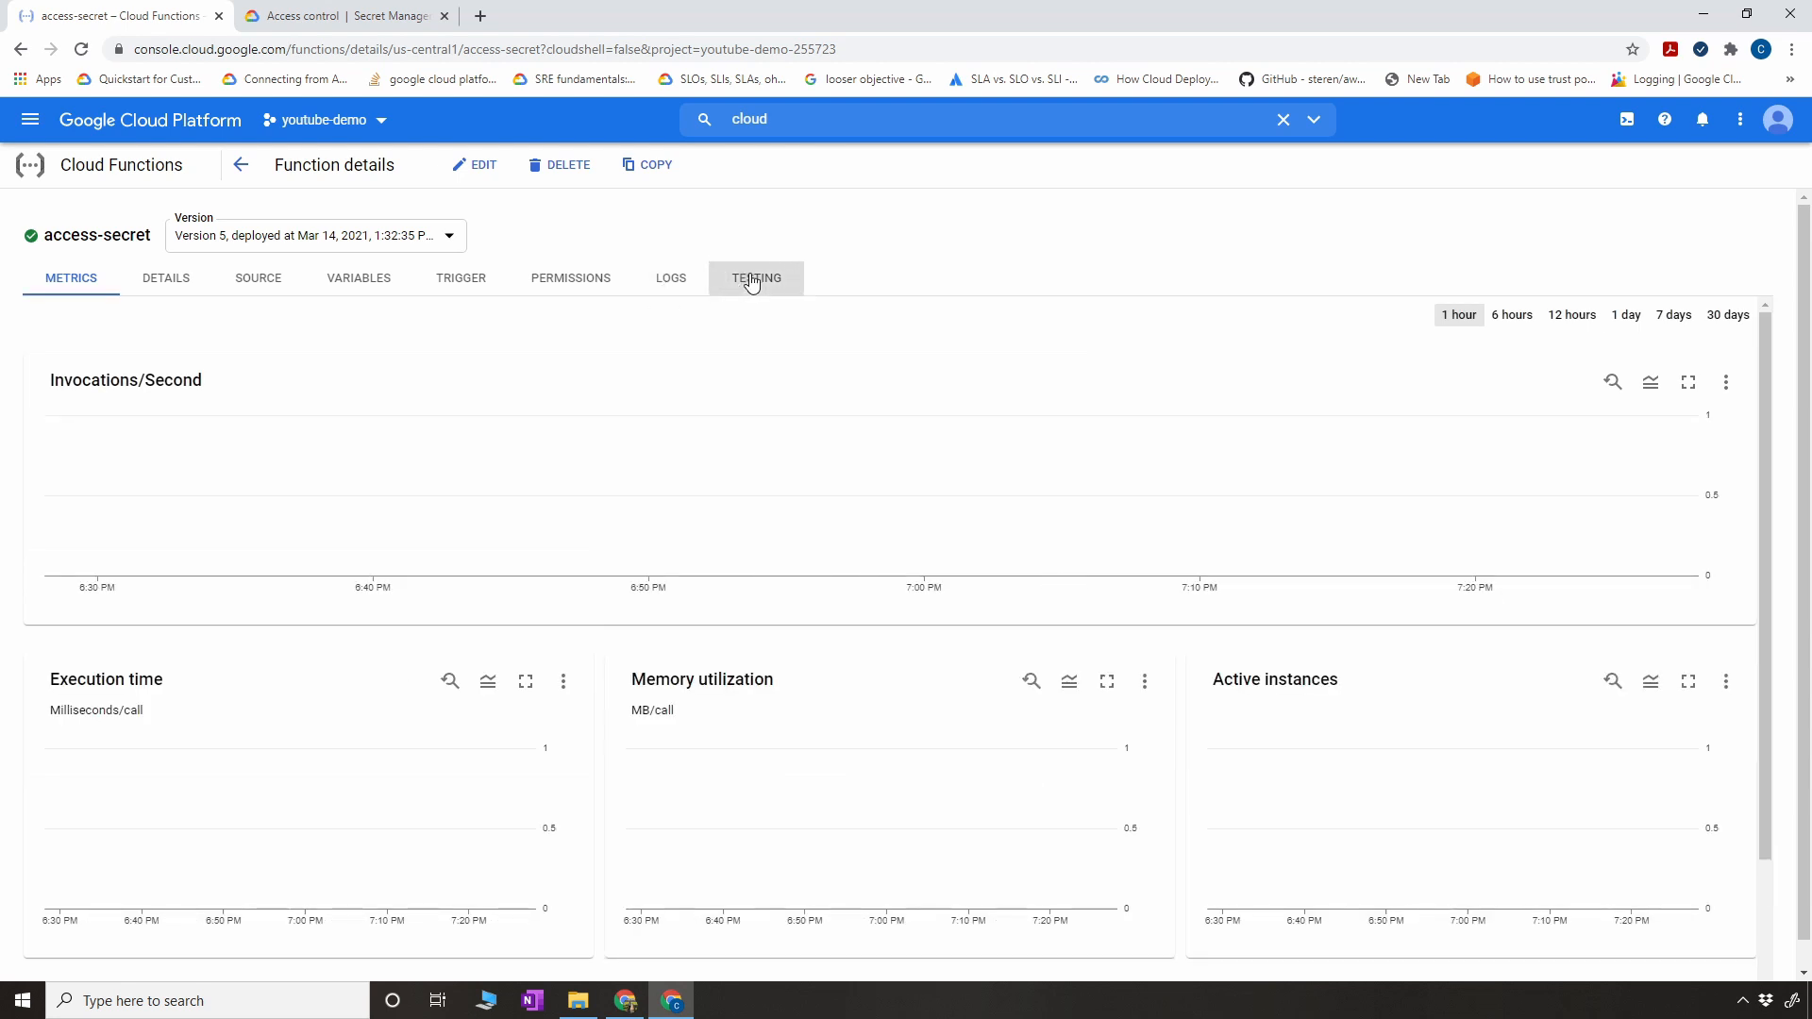
- Test the access-secret function with the empty {} triggering event and highlight the output it returns
left_click(755, 277)
left_click(145, 640)
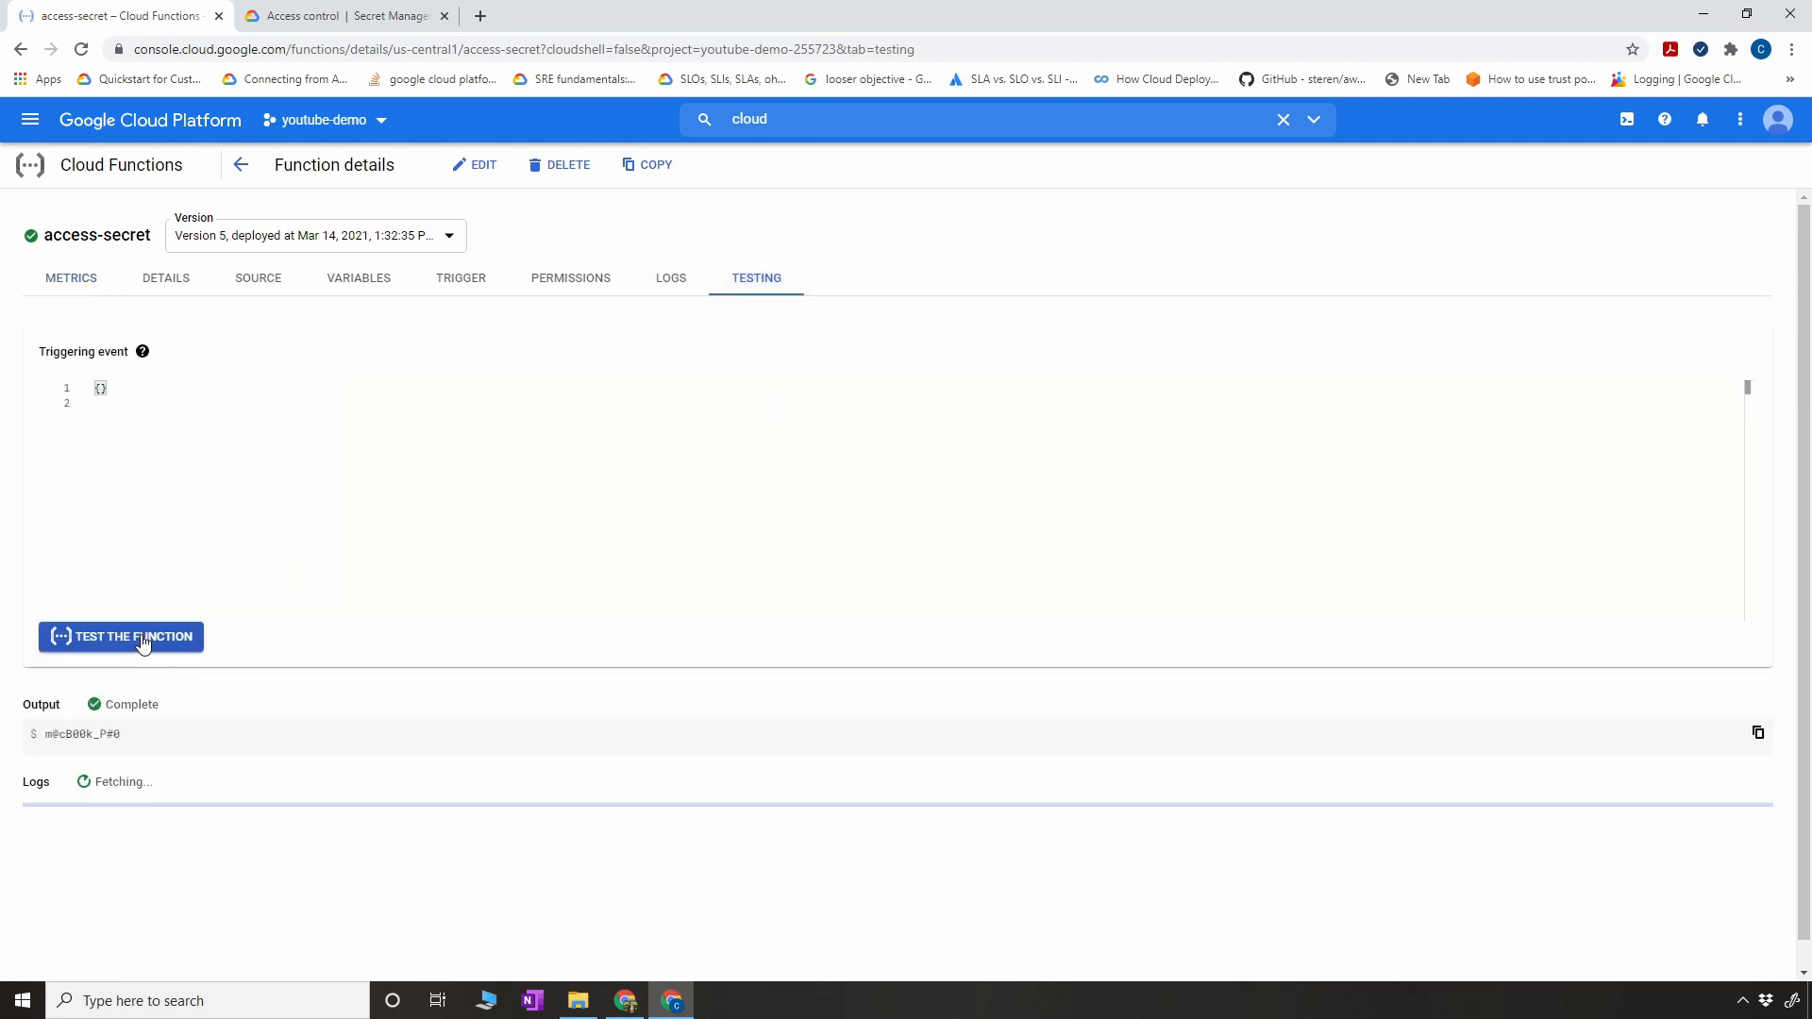
triple_click(128, 734)
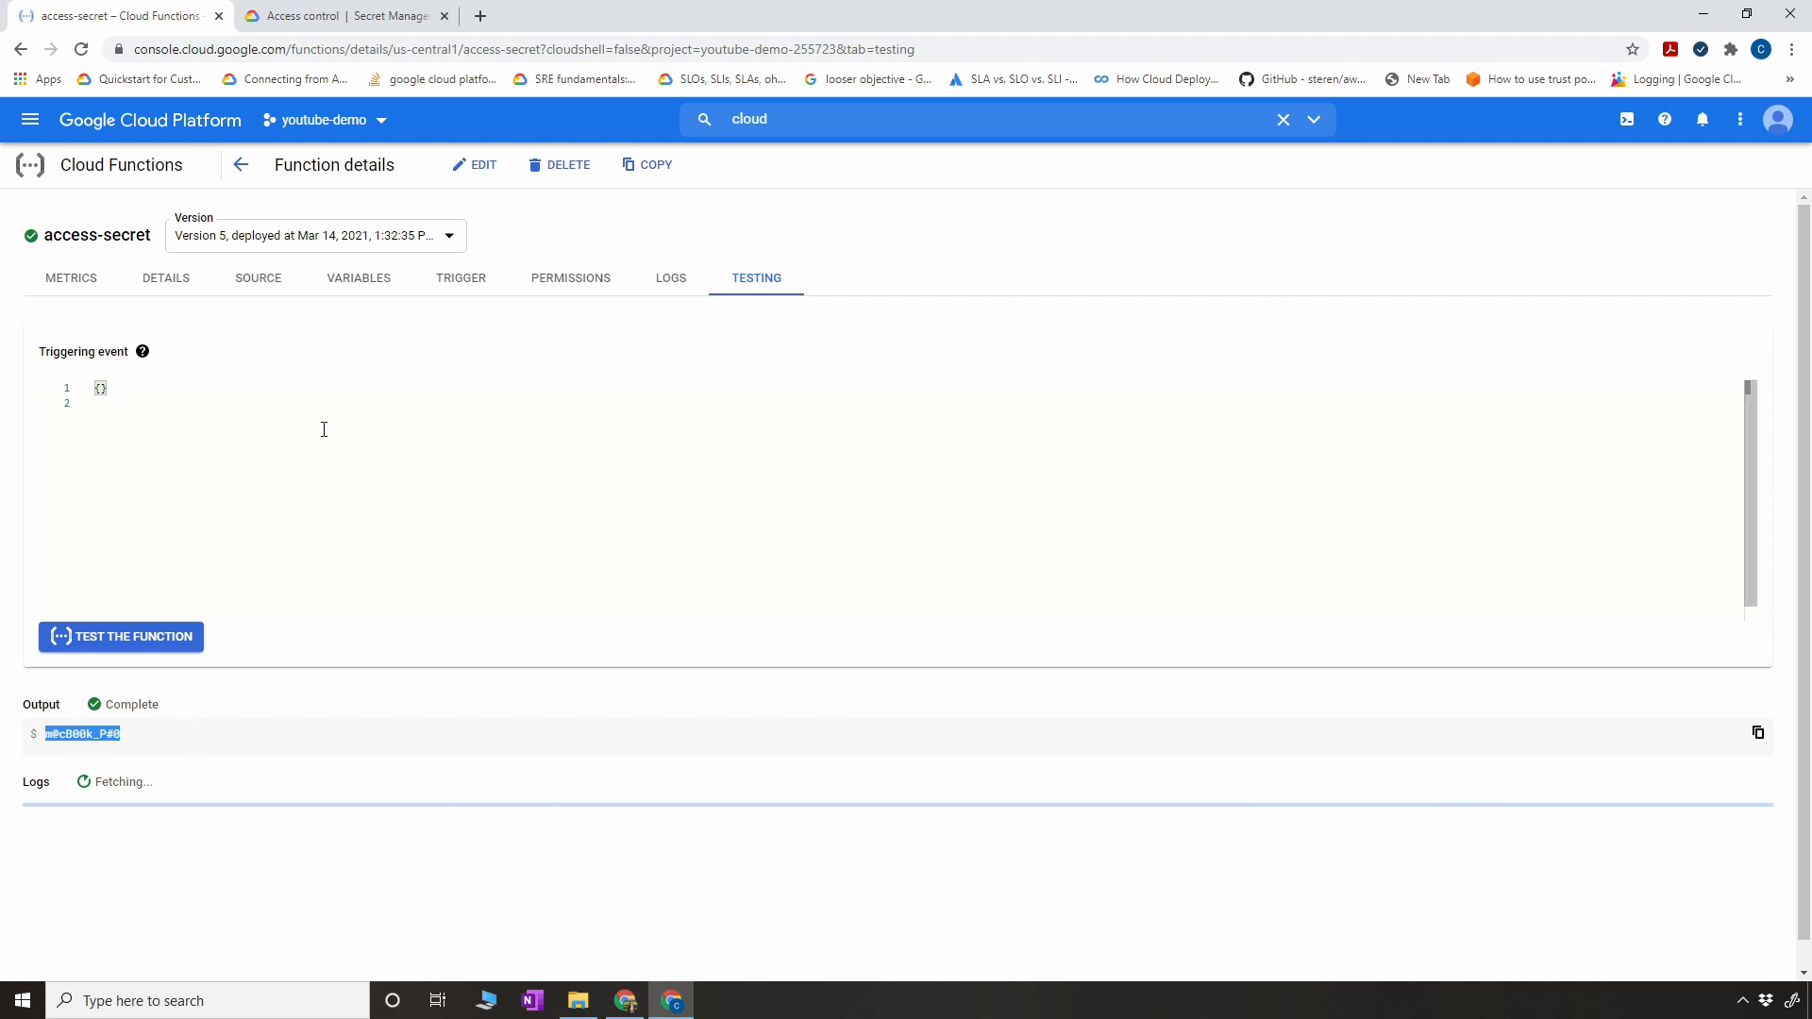
- Go to Secret Manager by searching the console for "secre" and open the db-pass secret
left_click(981, 106)
type("secre")
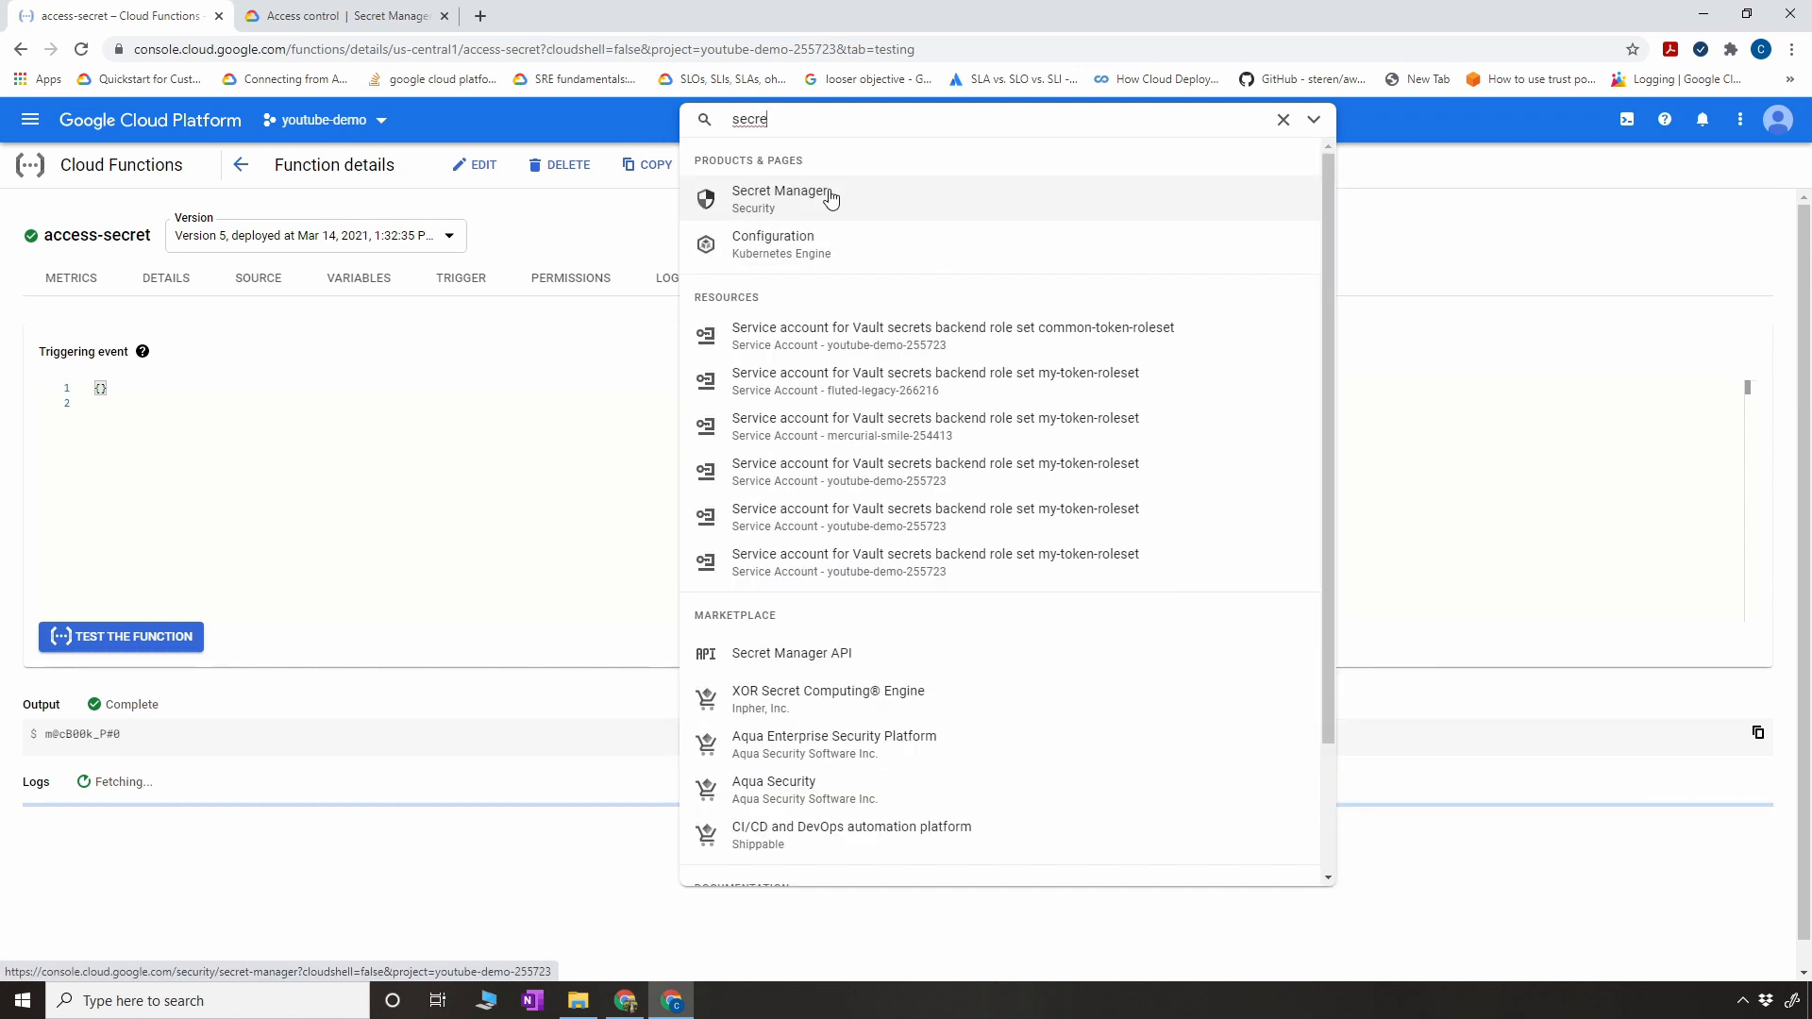
left_click(831, 196)
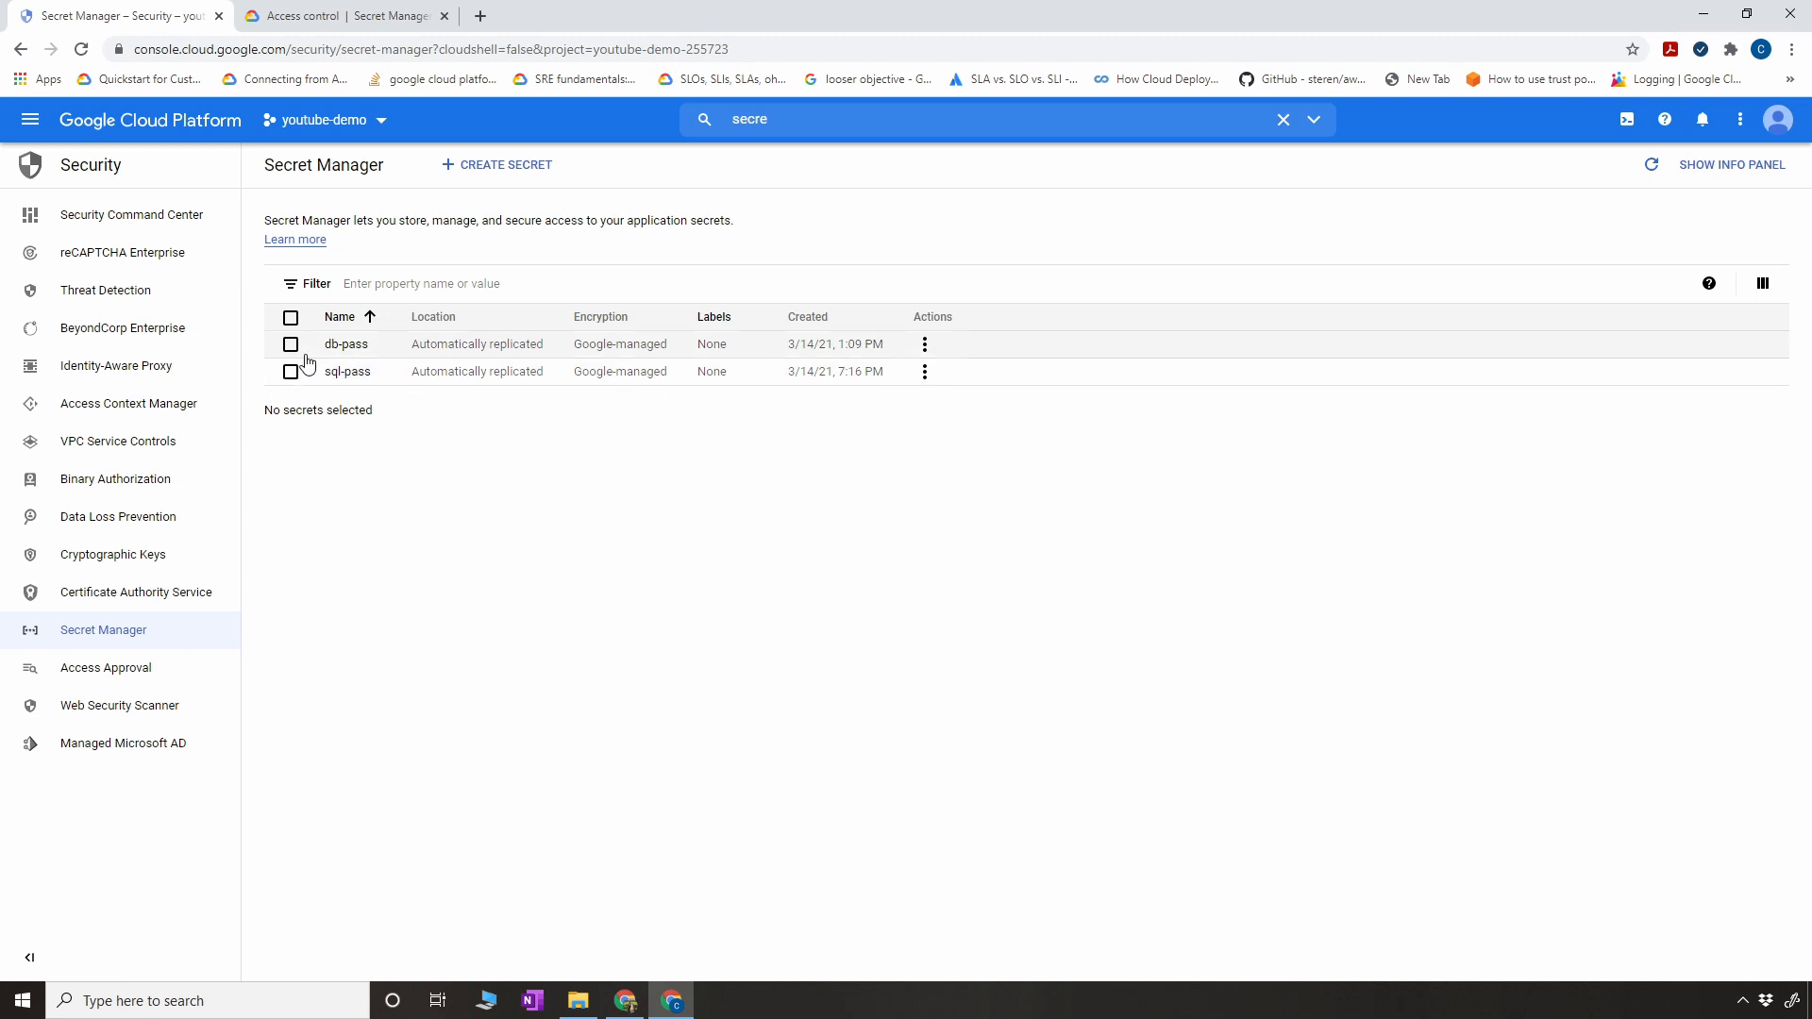
left_click(351, 346)
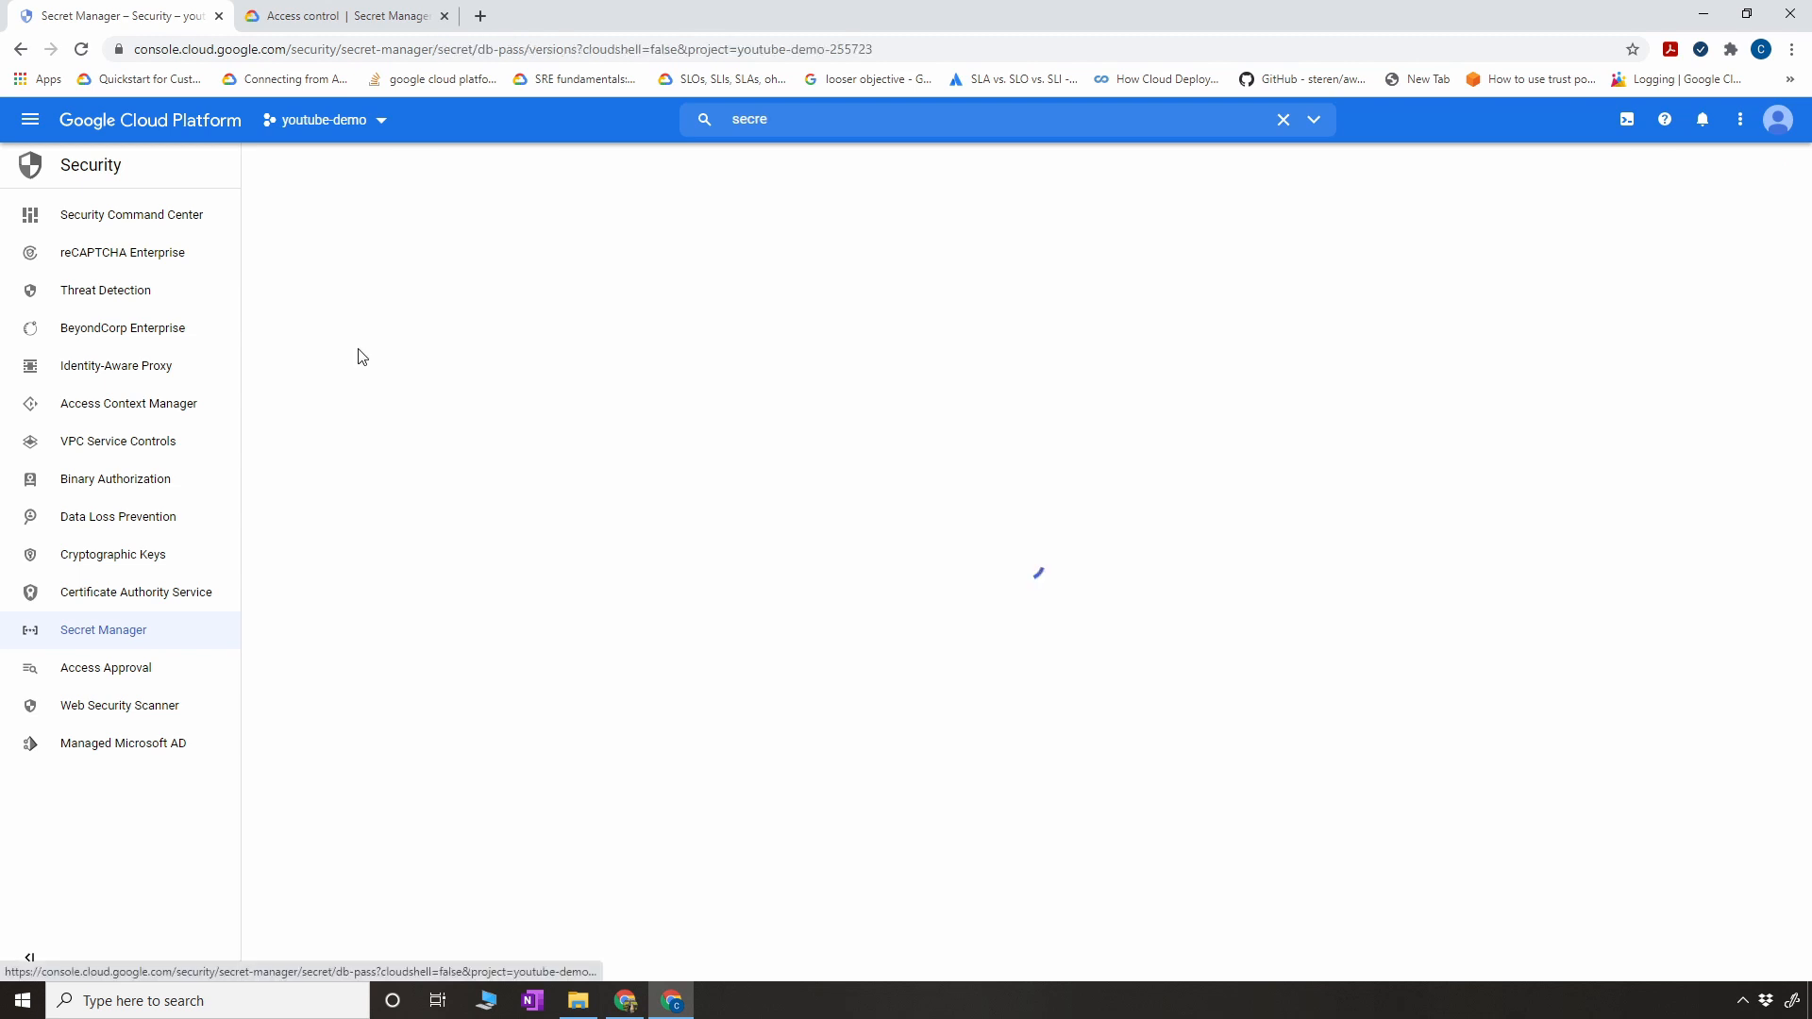
- View the secret value of version 1 of db-pass to compare it with the function's output, and close the value dialog
left_click(748, 401)
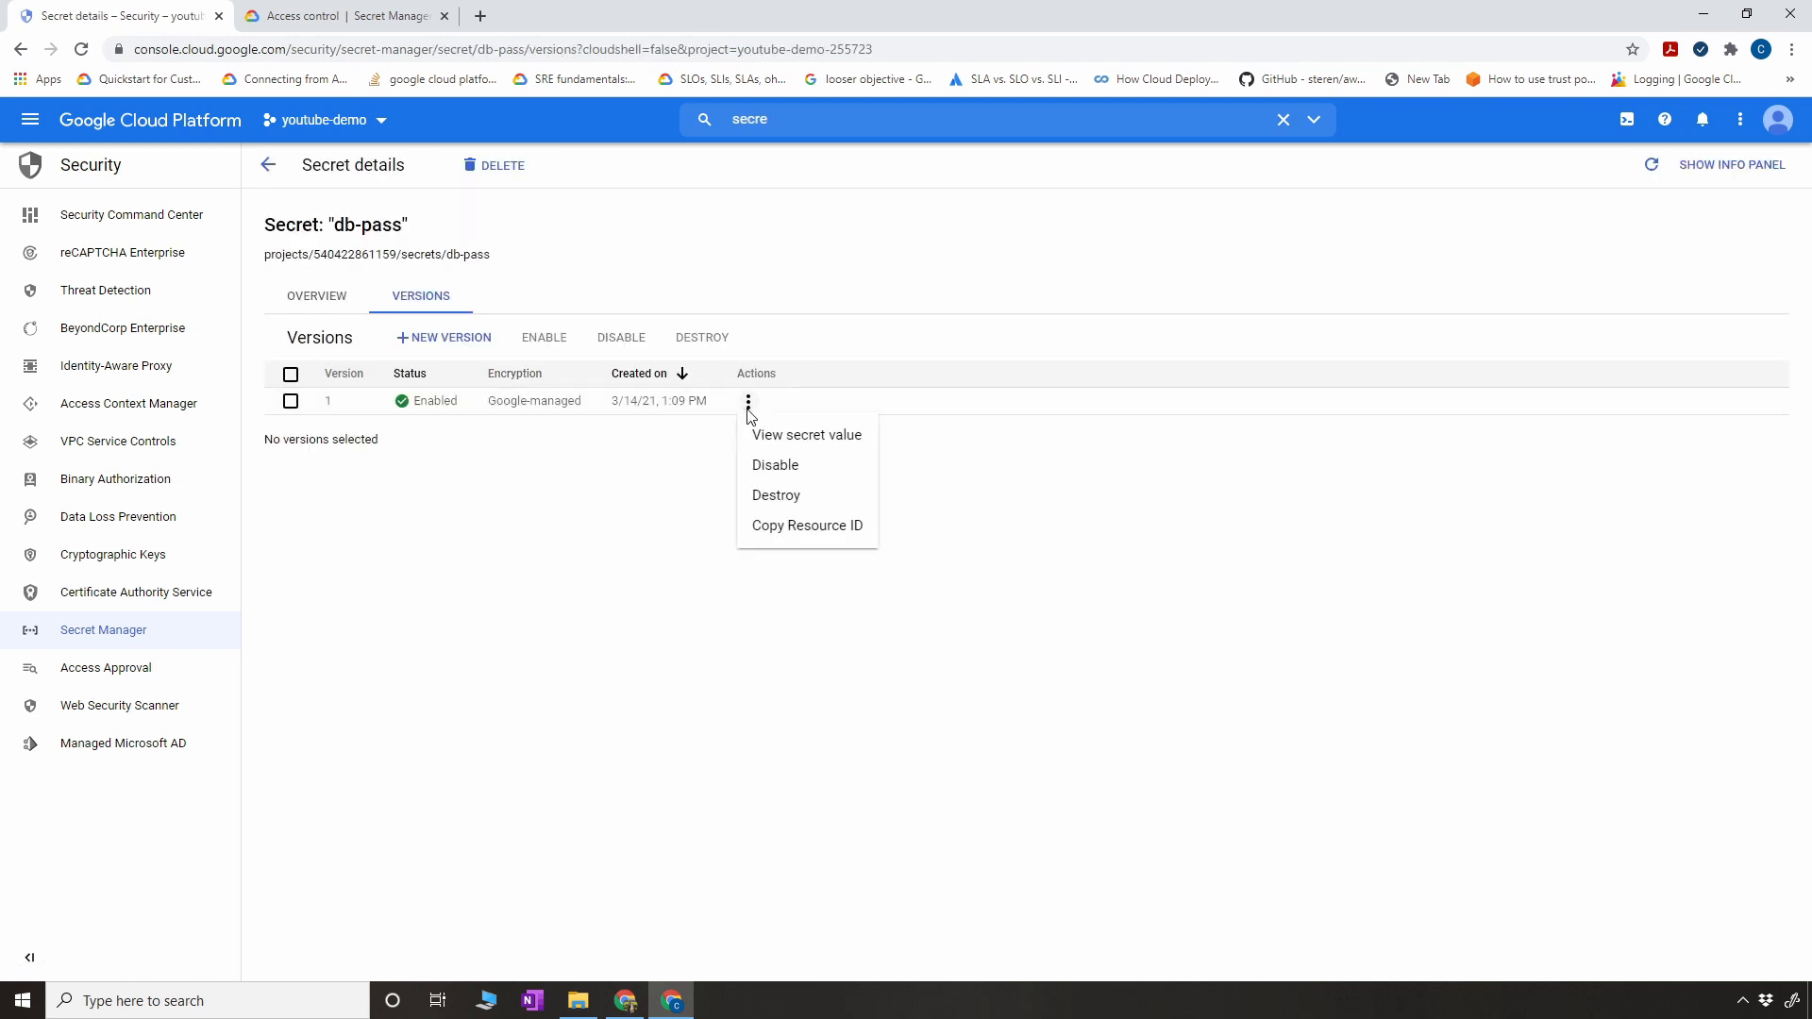
left_click(777, 433)
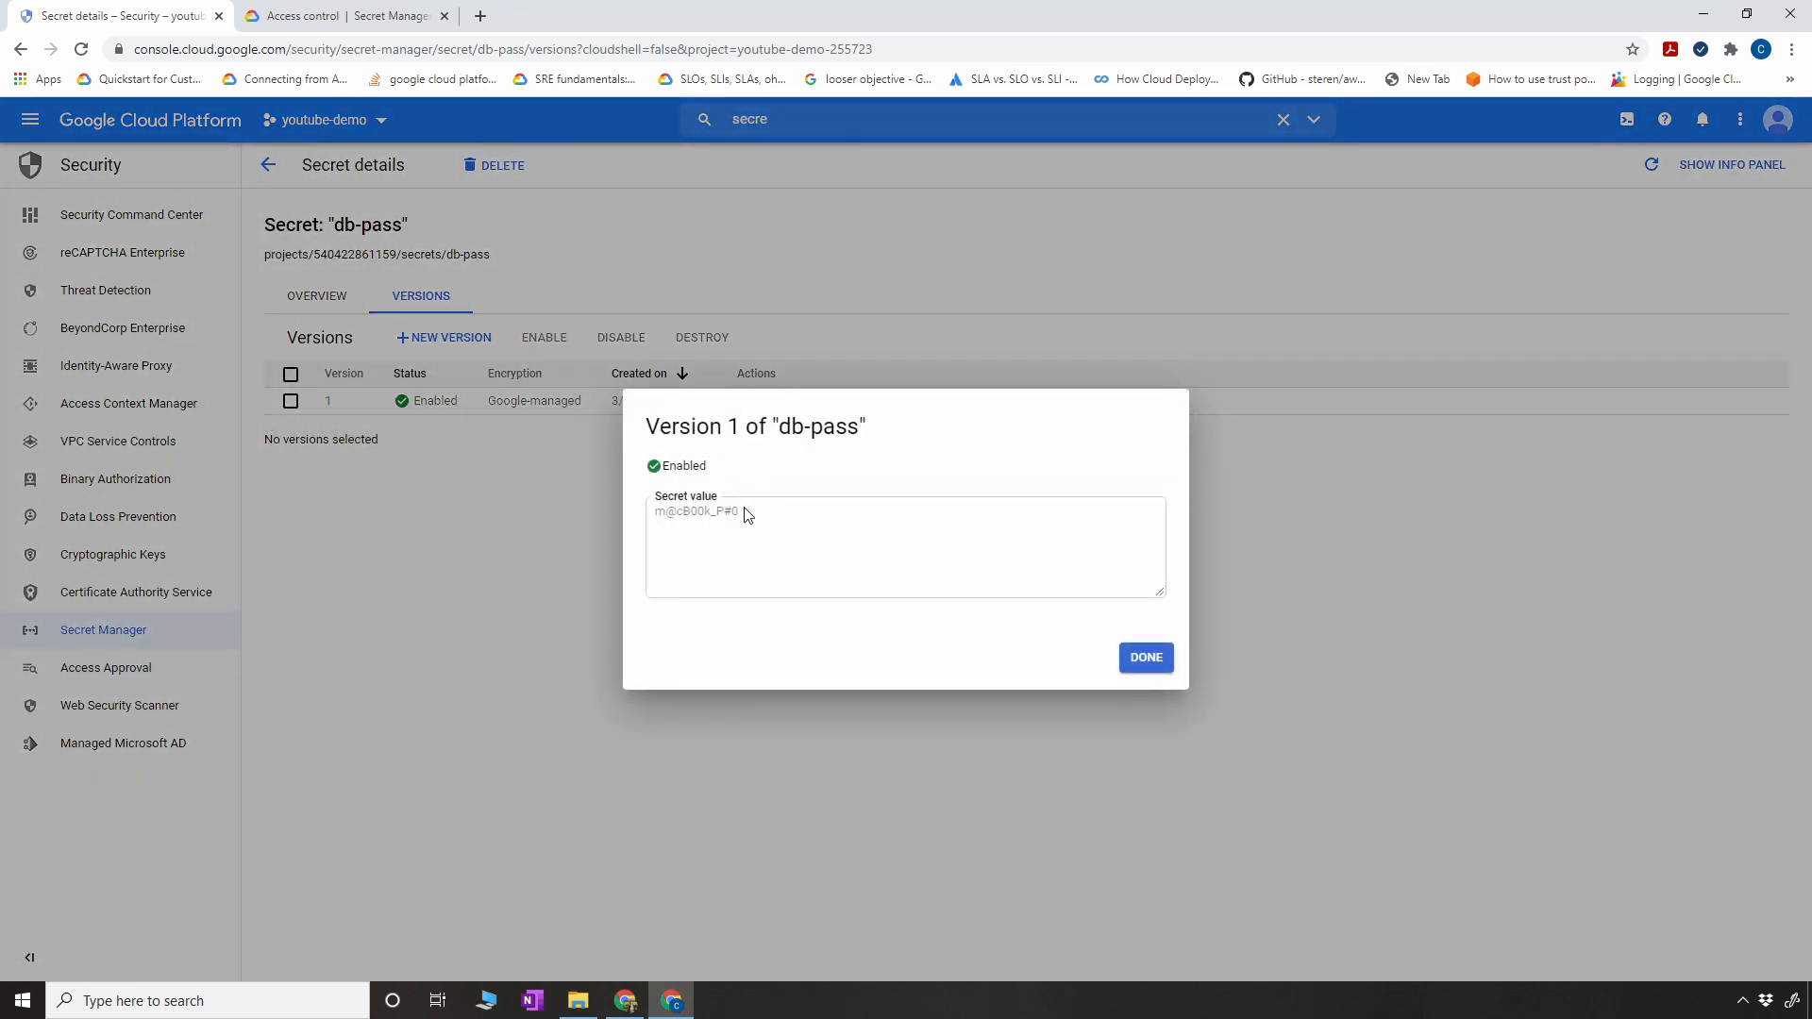
left_click_drag(750, 514, 648, 513)
left_click(1139, 659)
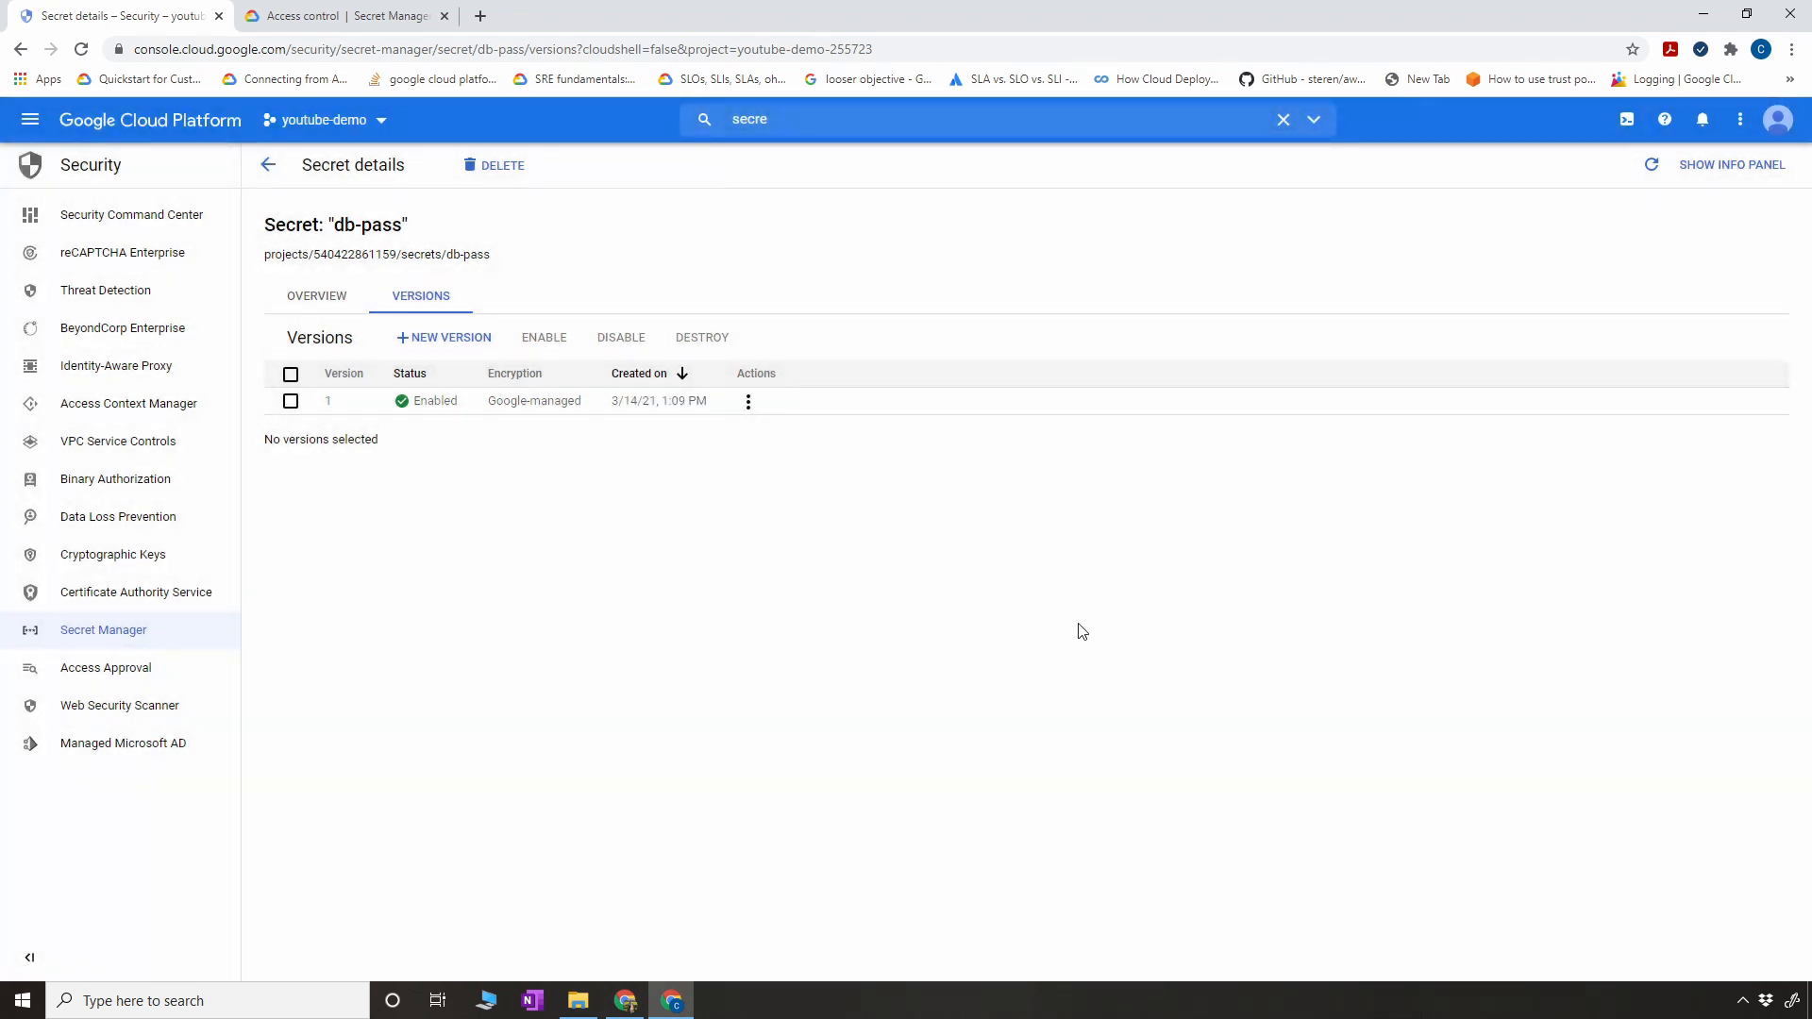